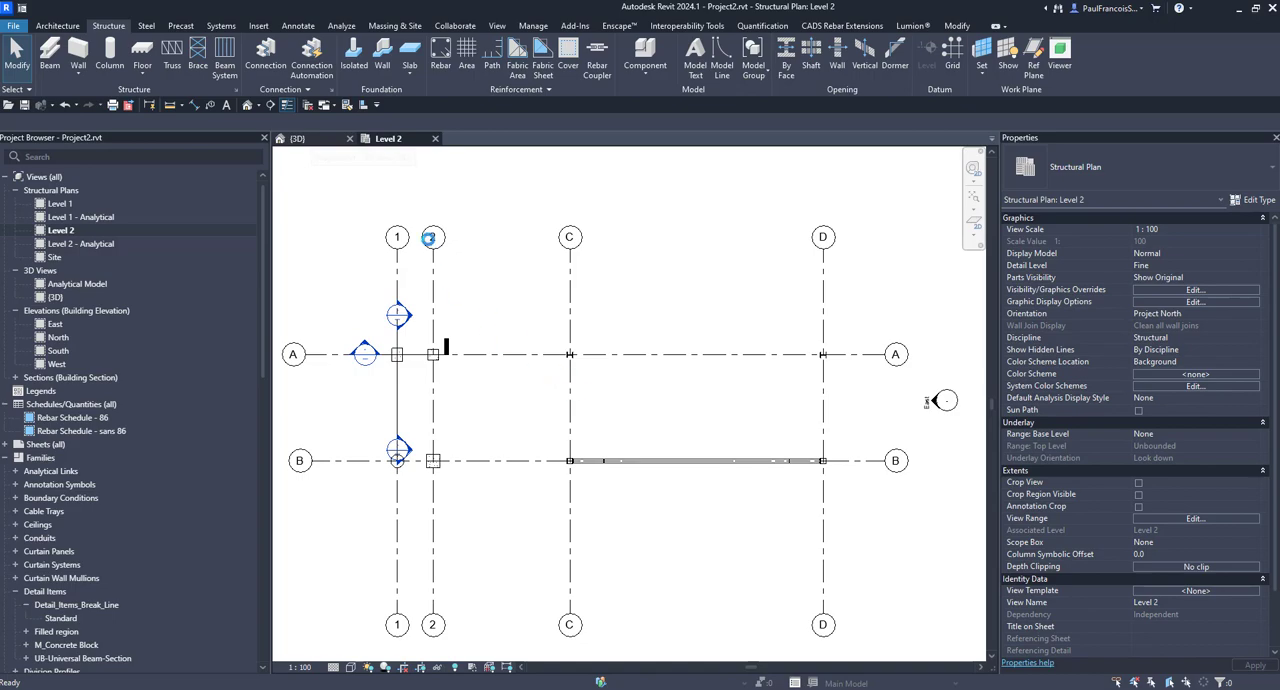
Step: Examine the steel frame's columns, beam and haunched end connections in the 3D view
{"action": "left_click", "coordinate": [325, 140]}
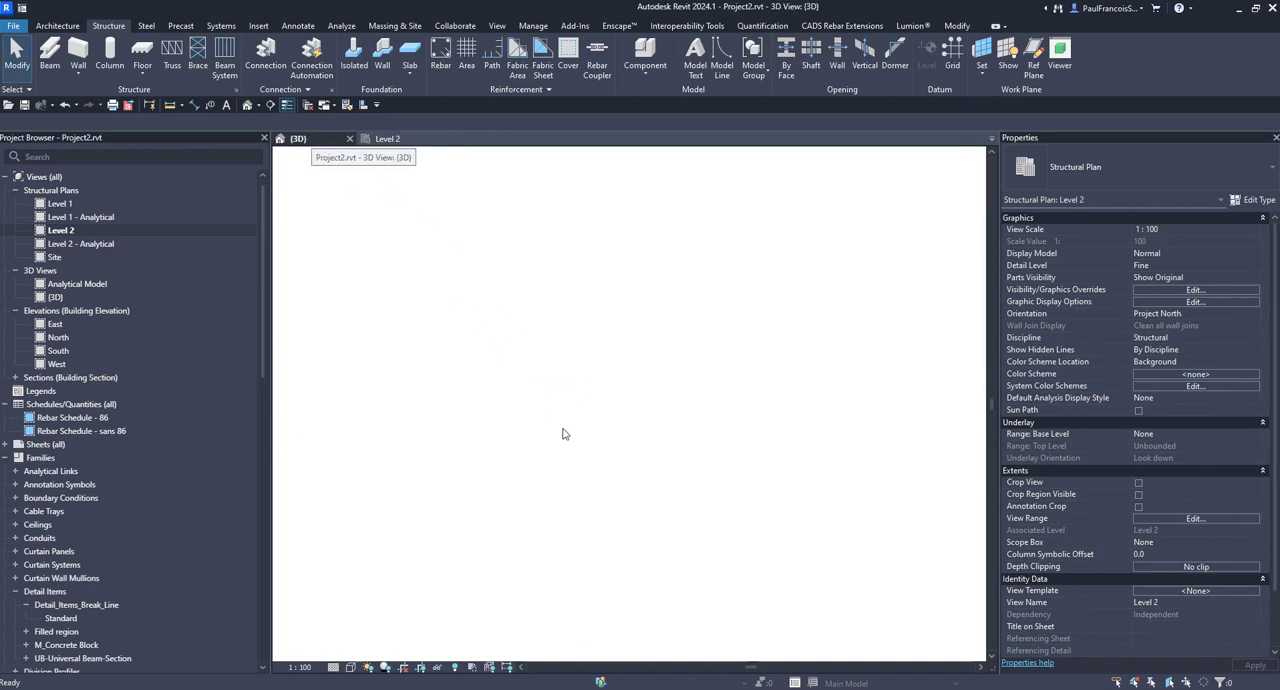
{"action": "middle_click_drag", "start_coordinate": [637, 489], "coordinate": [584, 488], "text": "shift"}
{"action": "scroll", "coordinate": [584, 488], "scroll_direction": "up", "scroll_amount": 3}
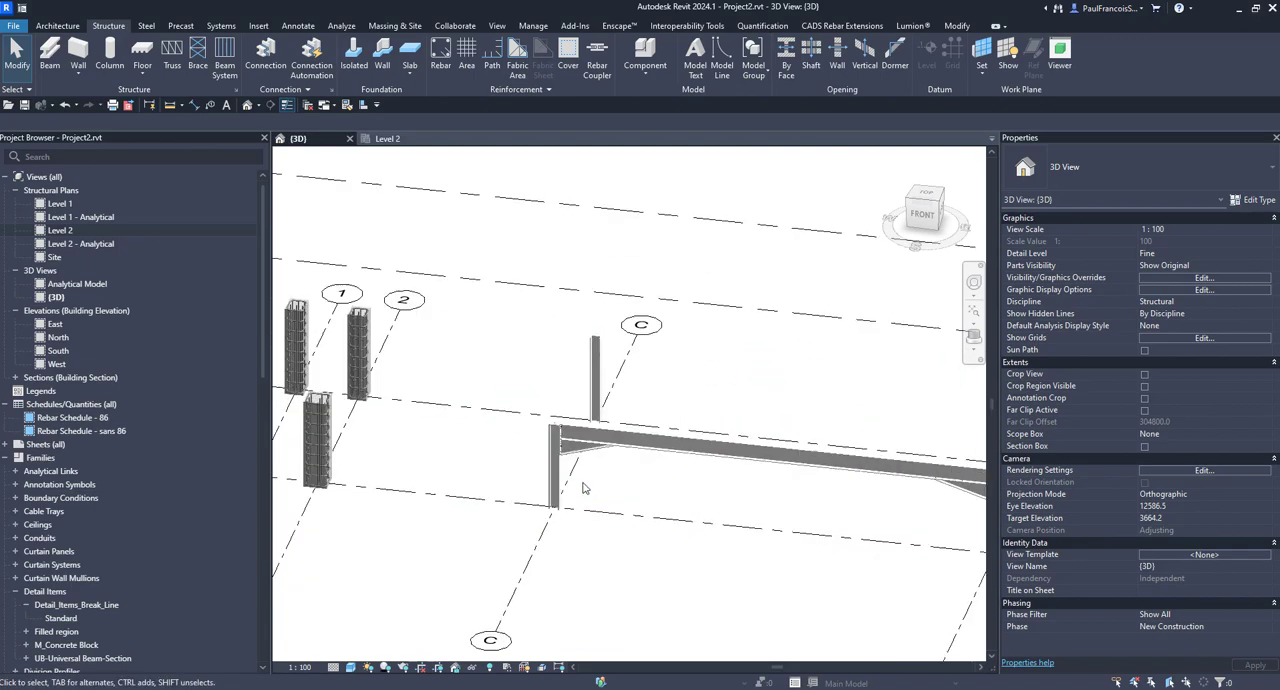
{"action": "scroll", "coordinate": [584, 488], "scroll_direction": "up", "scroll_amount": 3}
{"action": "left_click", "coordinate": [503, 482]}
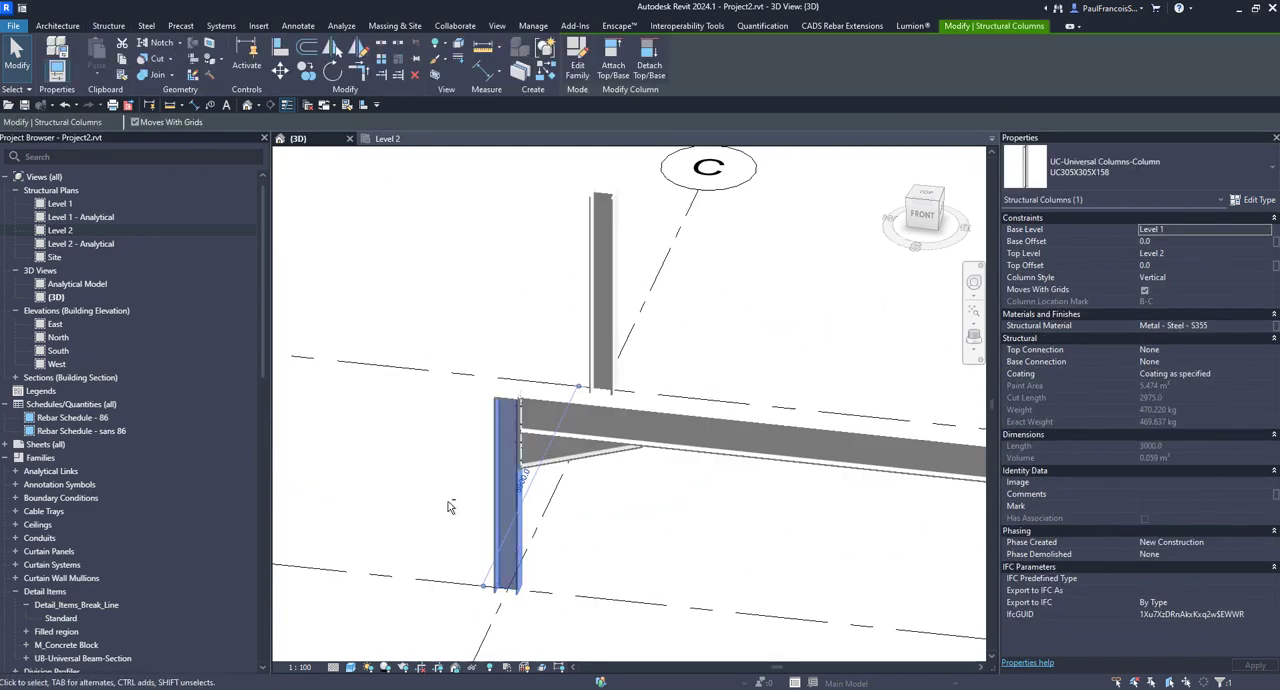
{"action": "middle_click_drag", "start_coordinate": [448, 507], "coordinate": [560, 494], "text": "shift"}
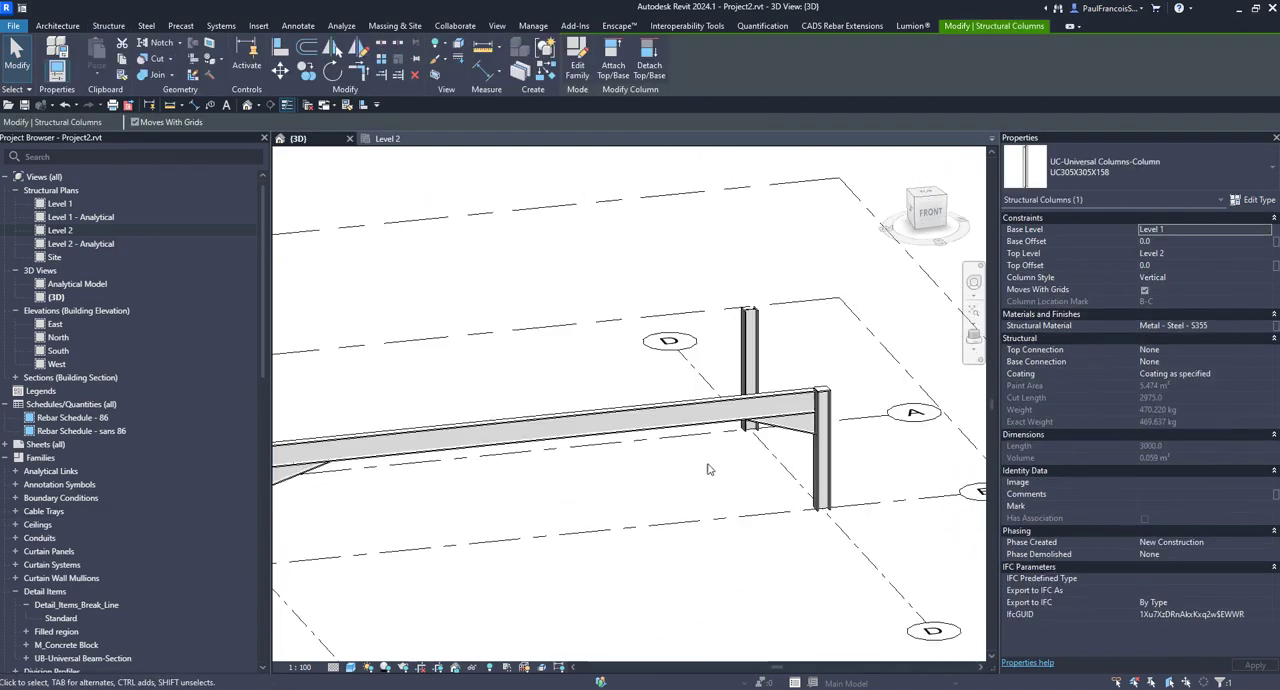
{"action": "middle_click_drag", "start_coordinate": [708, 469], "coordinate": [623, 366], "text": "shift"}
{"action": "scroll", "coordinate": [599, 380], "scroll_direction": "up", "scroll_amount": 3}
{"action": "left_click", "coordinate": [599, 380]}
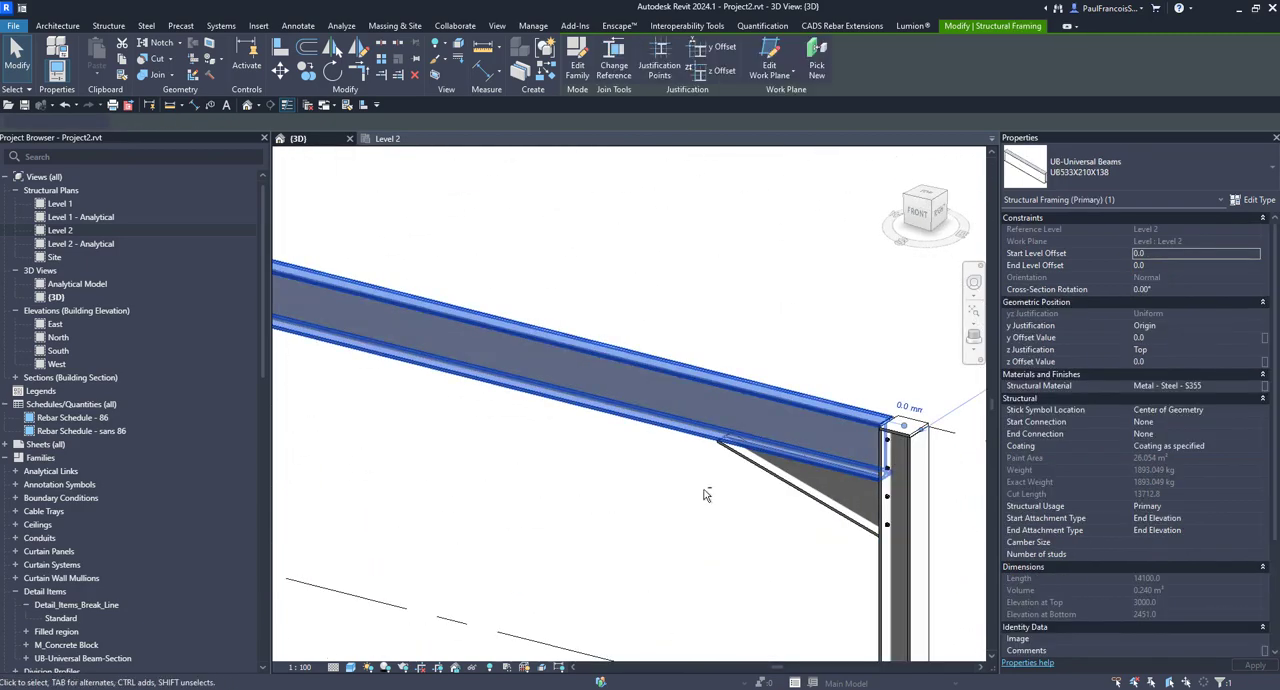
{"action": "scroll", "coordinate": [706, 495], "scroll_direction": "down", "scroll_amount": 3}
{"action": "middle_click_drag", "start_coordinate": [706, 495], "coordinate": [691, 566], "text": "shift"}
{"action": "left_click", "coordinate": [800, 438]}
{"action": "left_click", "coordinate": [660, 445]}
{"action": "scroll", "coordinate": [744, 530], "scroll_direction": "down", "scroll_amount": 3}
{"action": "scroll", "coordinate": [691, 566], "scroll_direction": "down", "scroll_amount": 3}
{"action": "left_click", "coordinate": [522, 576]}
{"action": "middle_click_drag", "start_coordinate": [520, 576], "coordinate": [820, 580]}
{"action": "scroll", "coordinate": [680, 545], "scroll_direction": "down", "scroll_amount": 2}
Step: In the Level 2 plan, draw a building section parallel to the grid B beam, looking toward it and extending past grids C and D
{"action": "left_click", "coordinate": [387, 140]}
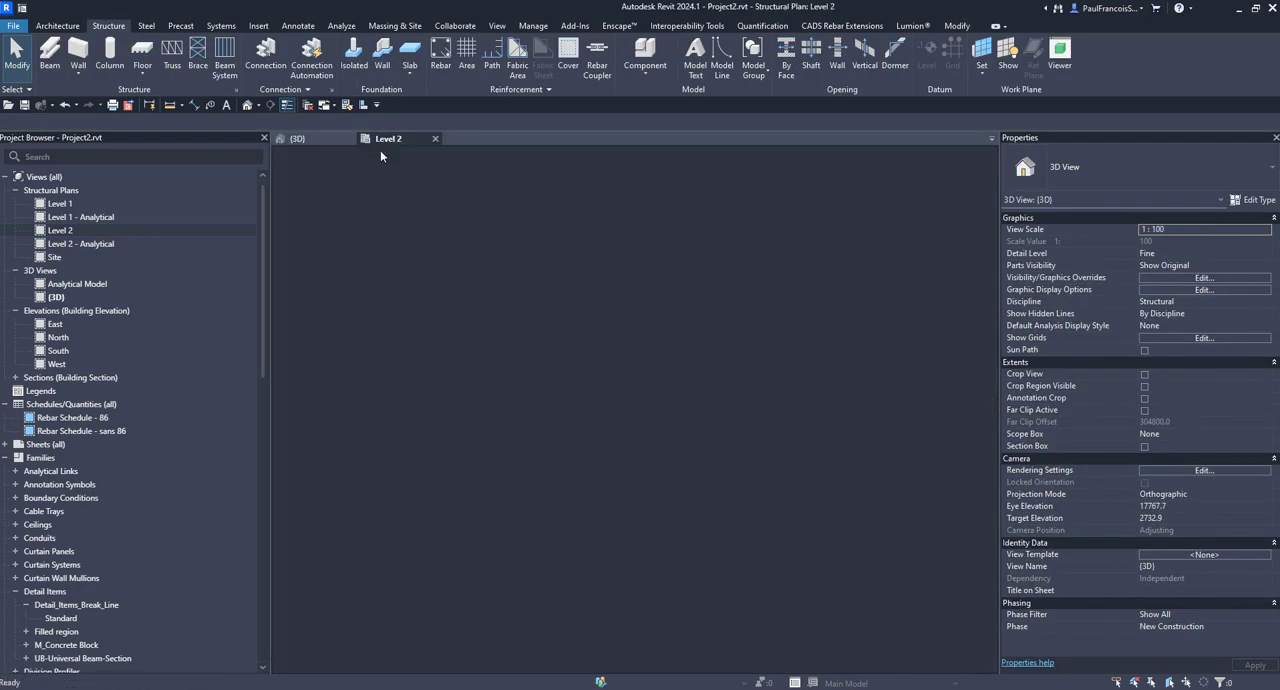
{"action": "scroll", "coordinate": [590, 500], "scroll_direction": "down", "scroll_amount": 3}
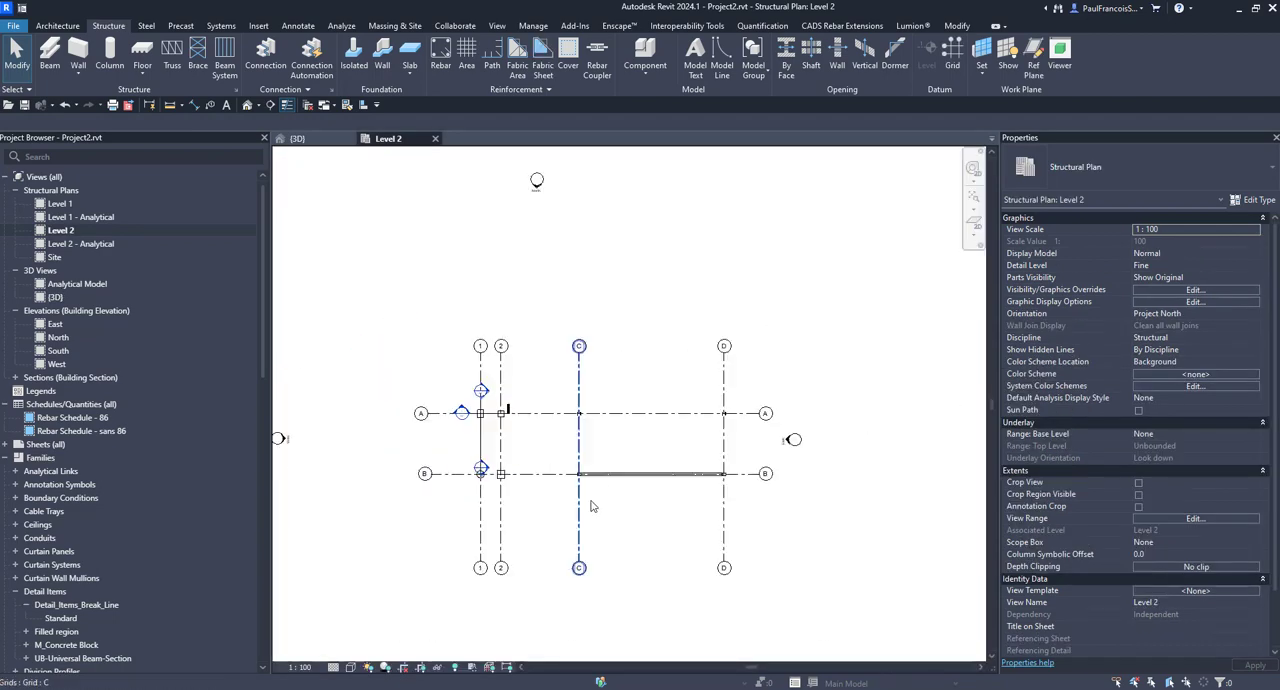
{"action": "scroll", "coordinate": [686, 480], "scroll_direction": "up", "scroll_amount": 2}
{"action": "scroll", "coordinate": [672, 485], "scroll_direction": "up", "scroll_amount": 1}
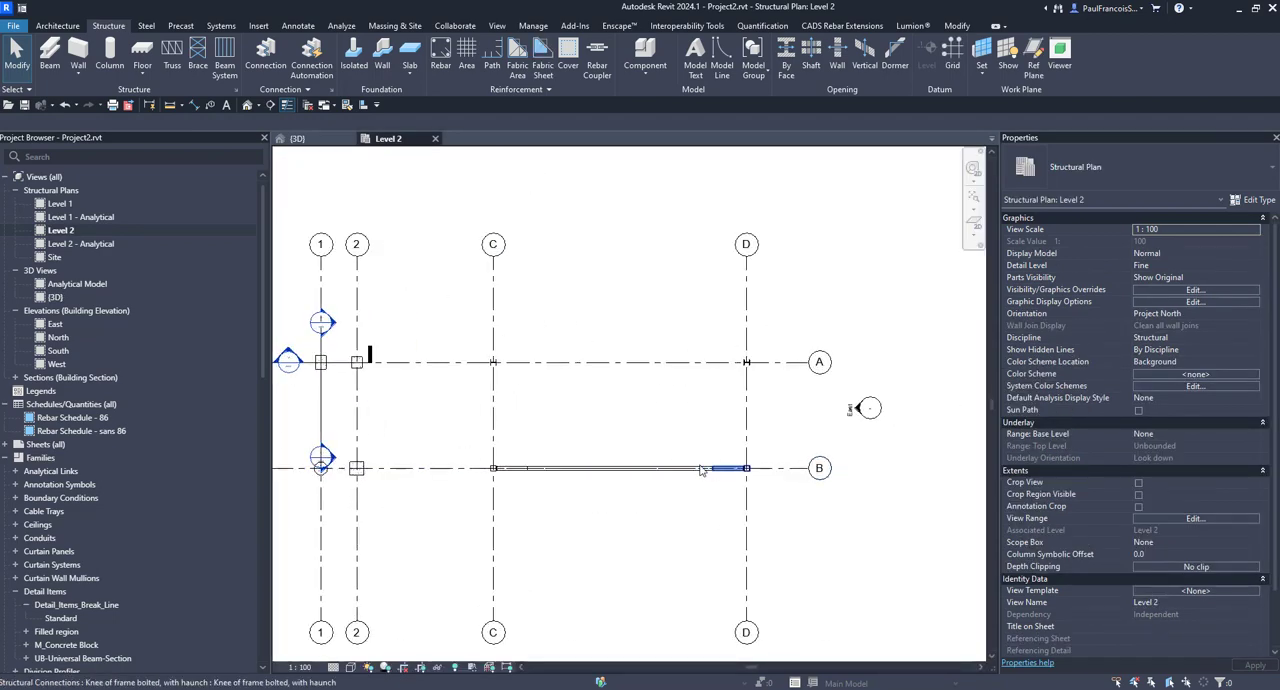
{"action": "left_click", "coordinate": [270, 105]}
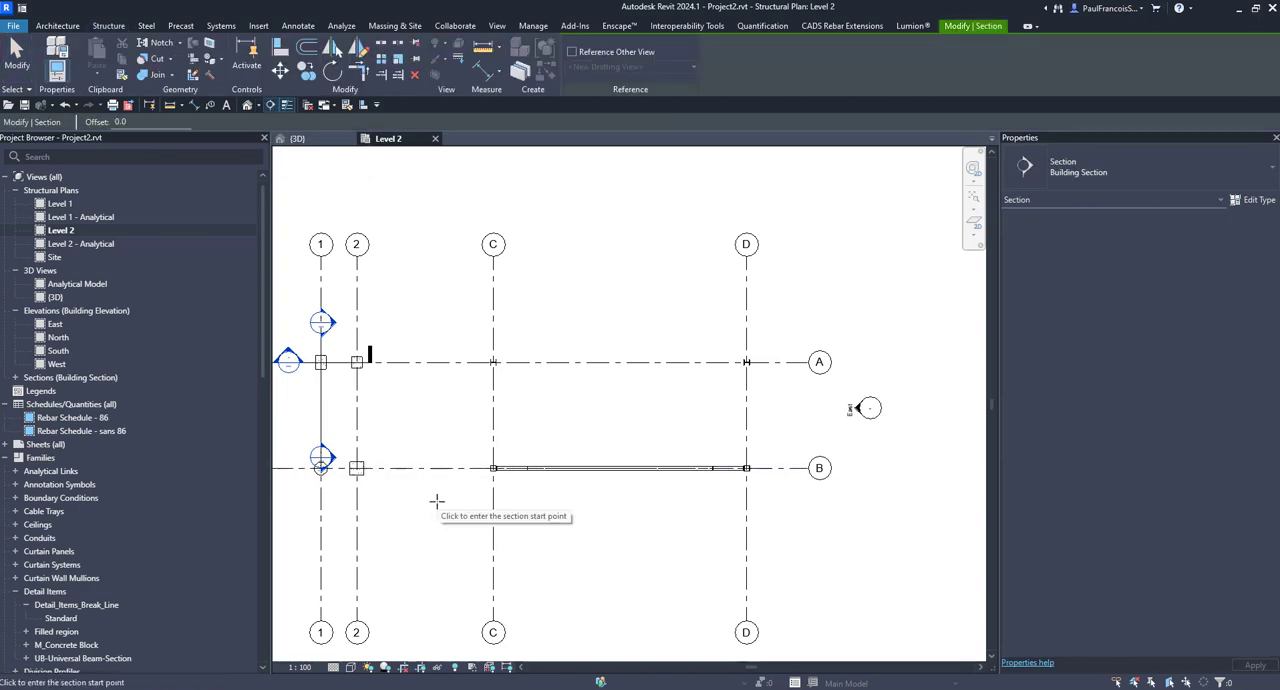
{"action": "left_click", "coordinate": [436, 500]}
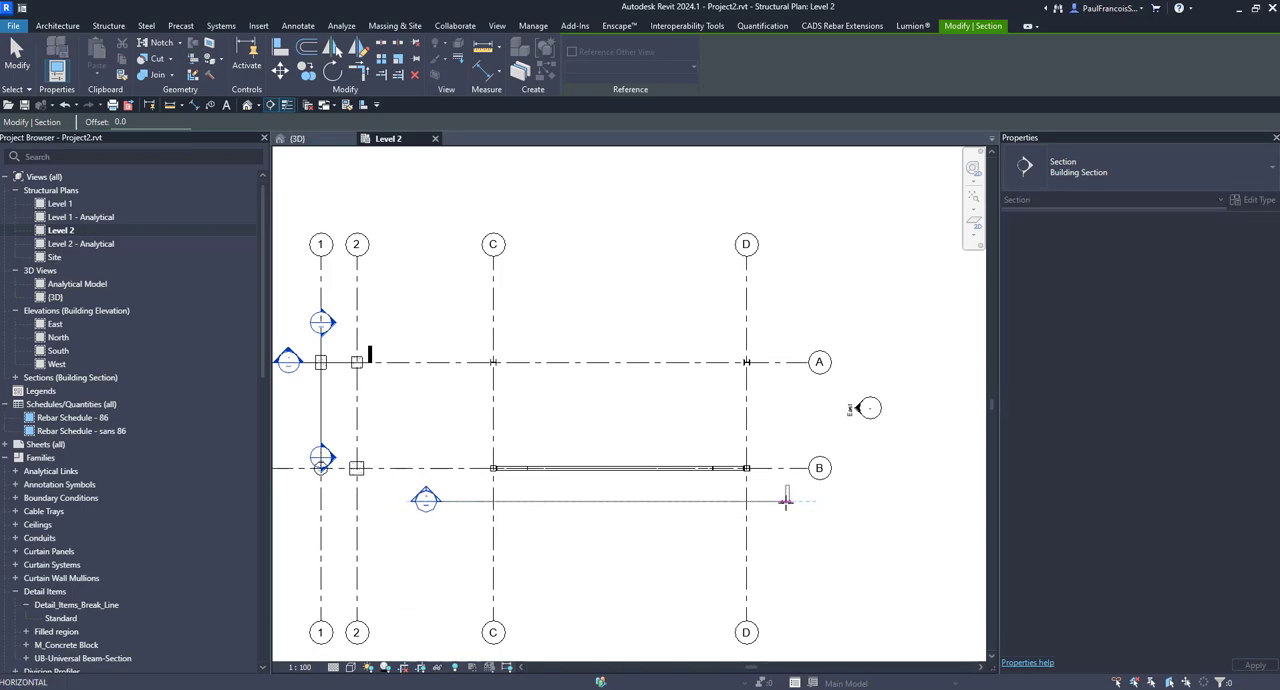
{"action": "left_click", "coordinate": [786, 500]}
{"action": "scroll", "coordinate": [600, 447], "scroll_direction": "up", "scroll_amount": 2}
{"action": "key", "text": "Escape"}
{"action": "key", "text": "Escape"}
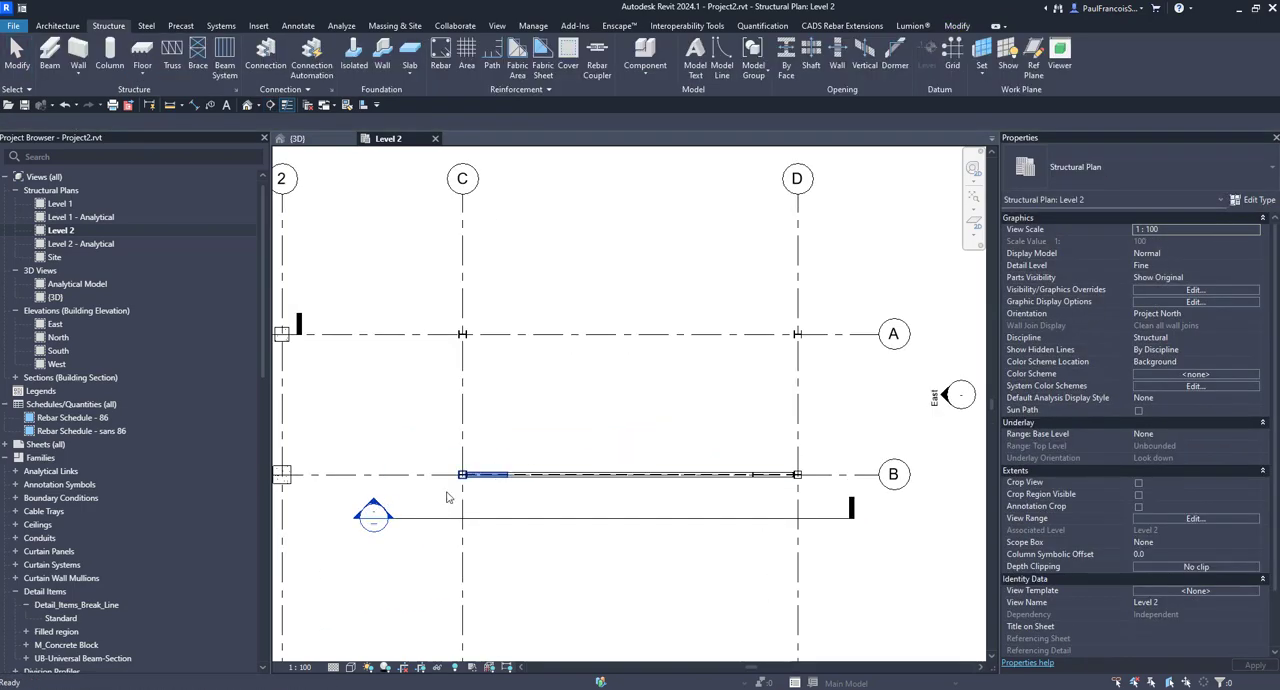
Step: Open the new section view and set its detail level to Fine and its visual style to Hidden Line
{"action": "scroll", "coordinate": [372, 508], "scroll_direction": "up", "scroll_amount": 2}
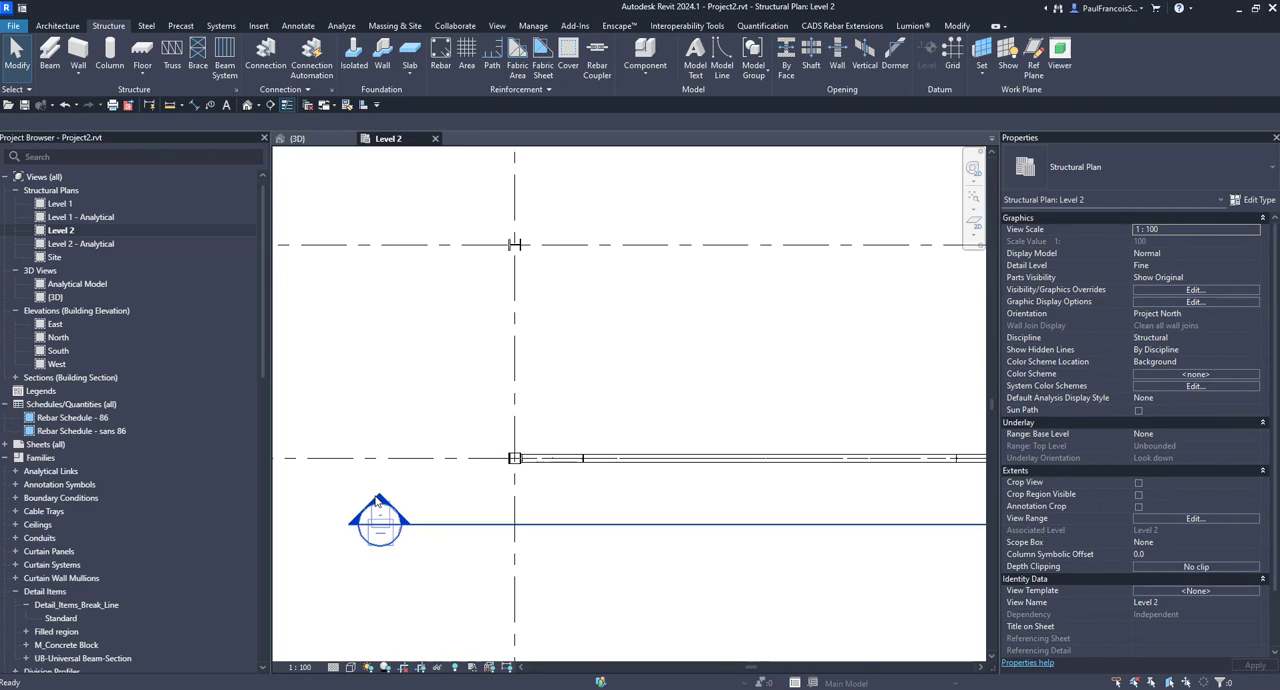
{"action": "double_click", "coordinate": [377, 503]}
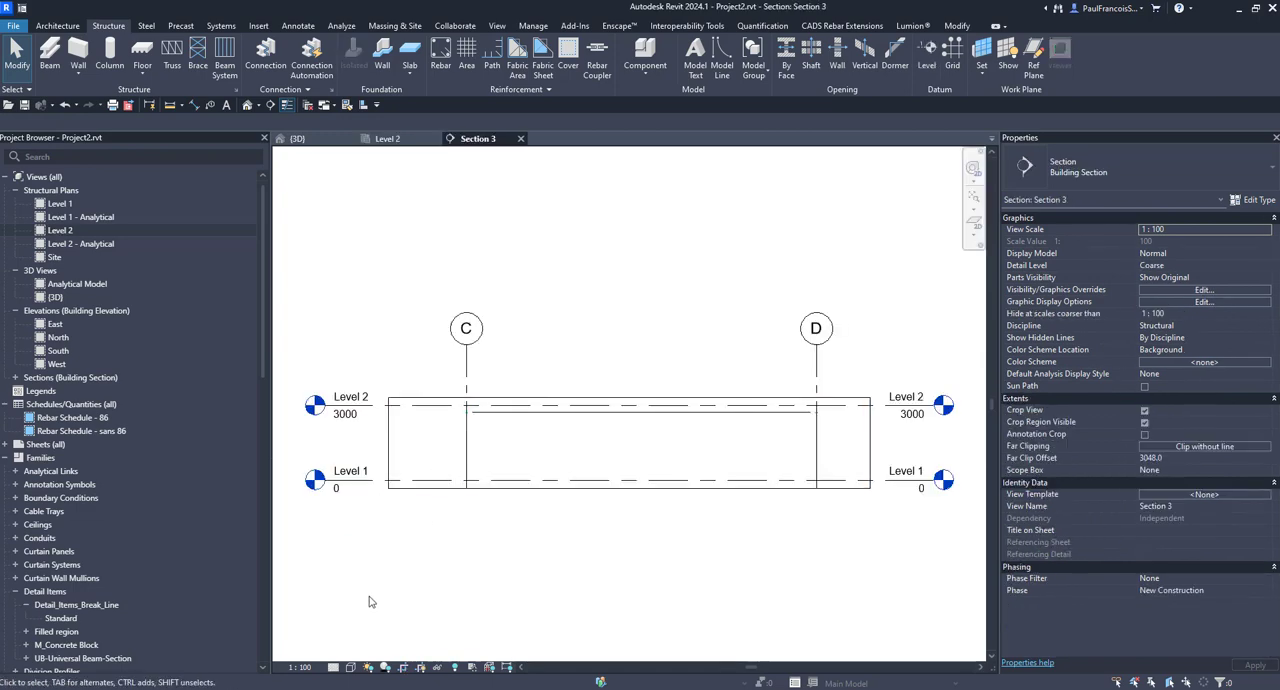
{"action": "left_click", "coordinate": [336, 668]}
{"action": "left_click", "coordinate": [345, 643]}
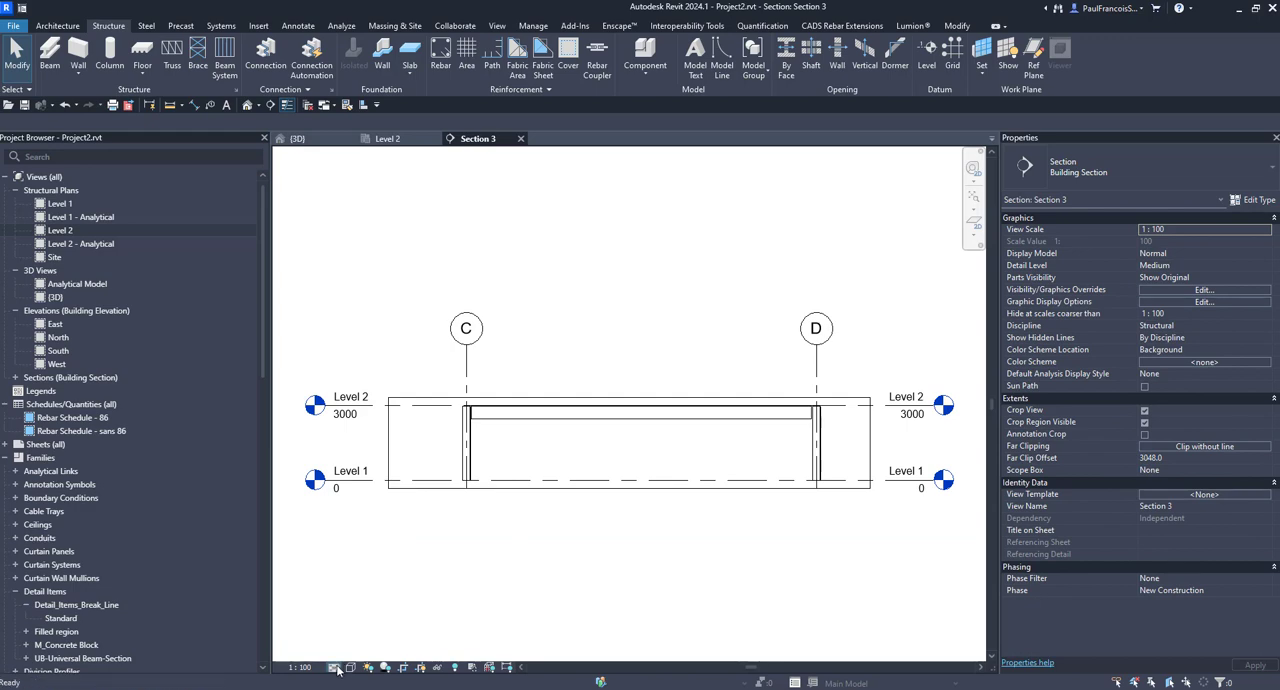
{"action": "left_click", "coordinate": [335, 668]}
{"action": "left_click", "coordinate": [347, 652]}
{"action": "left_click", "coordinate": [351, 668]}
{"action": "left_click", "coordinate": [375, 597]}
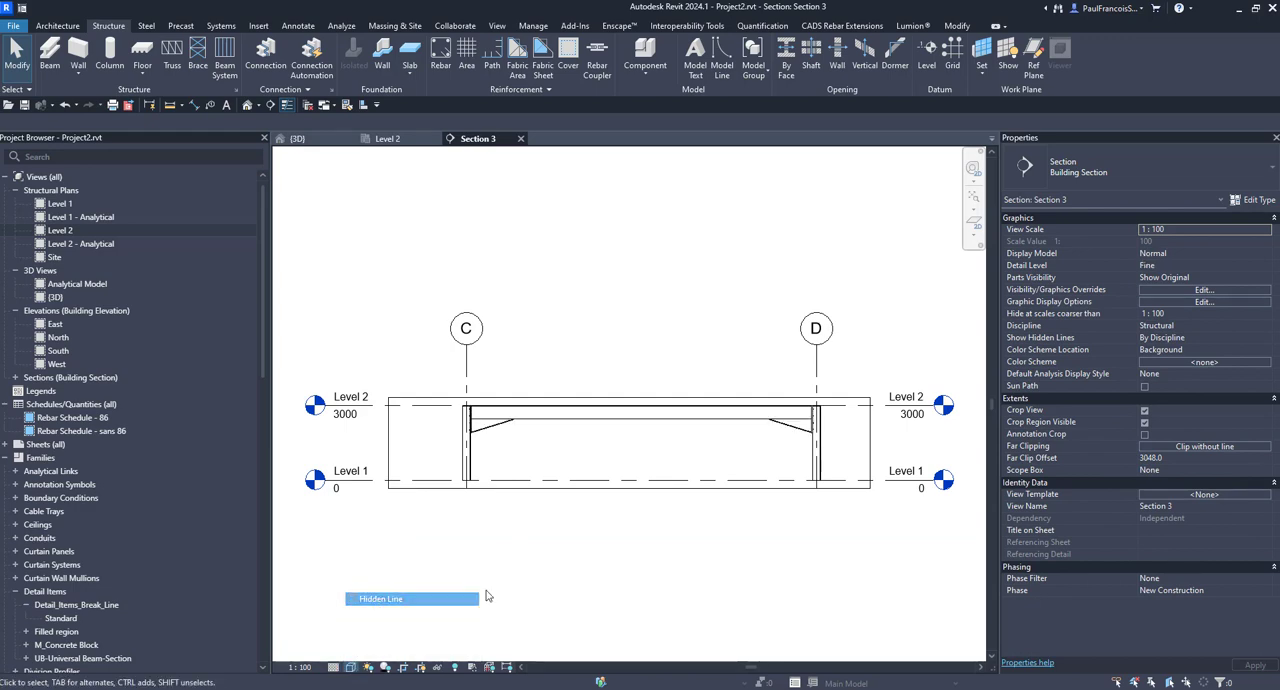
{"action": "scroll", "coordinate": [541, 388], "scroll_direction": "up", "scroll_amount": 2}
{"action": "middle_click_drag", "start_coordinate": [557, 458], "coordinate": [437, 488]}
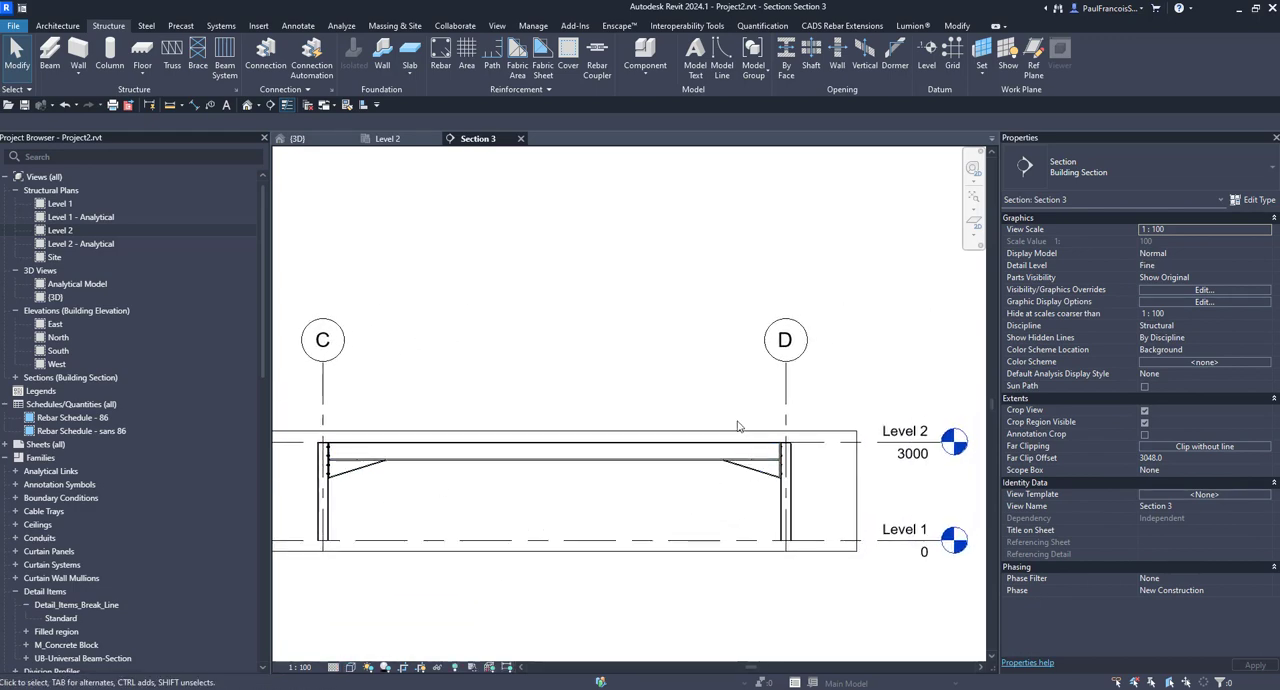
{"action": "scroll", "coordinate": [737, 426], "scroll_direction": "down", "scroll_amount": 2}
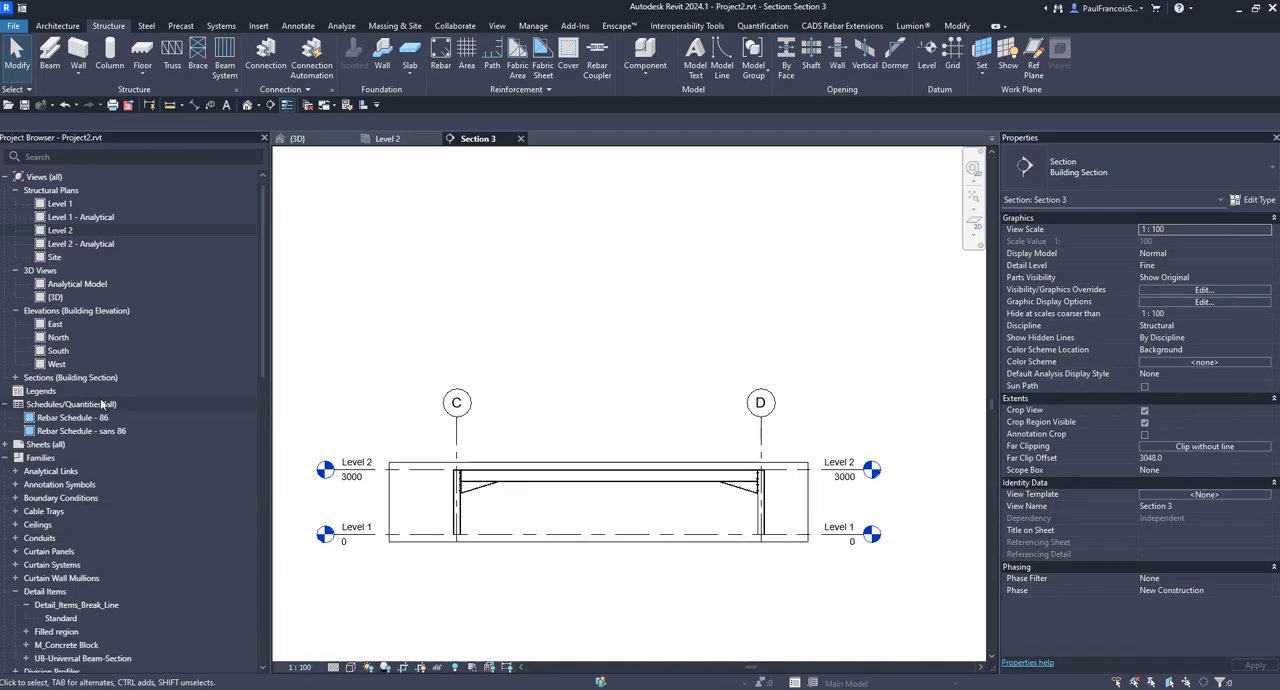
Step: Create a new sheet with the A1 metric titleblock
{"action": "scroll", "coordinate": [66, 506], "scroll_direction": "down", "scroll_amount": 7}
{"action": "scroll", "coordinate": [15, 497], "scroll_direction": "up", "scroll_amount": 7}
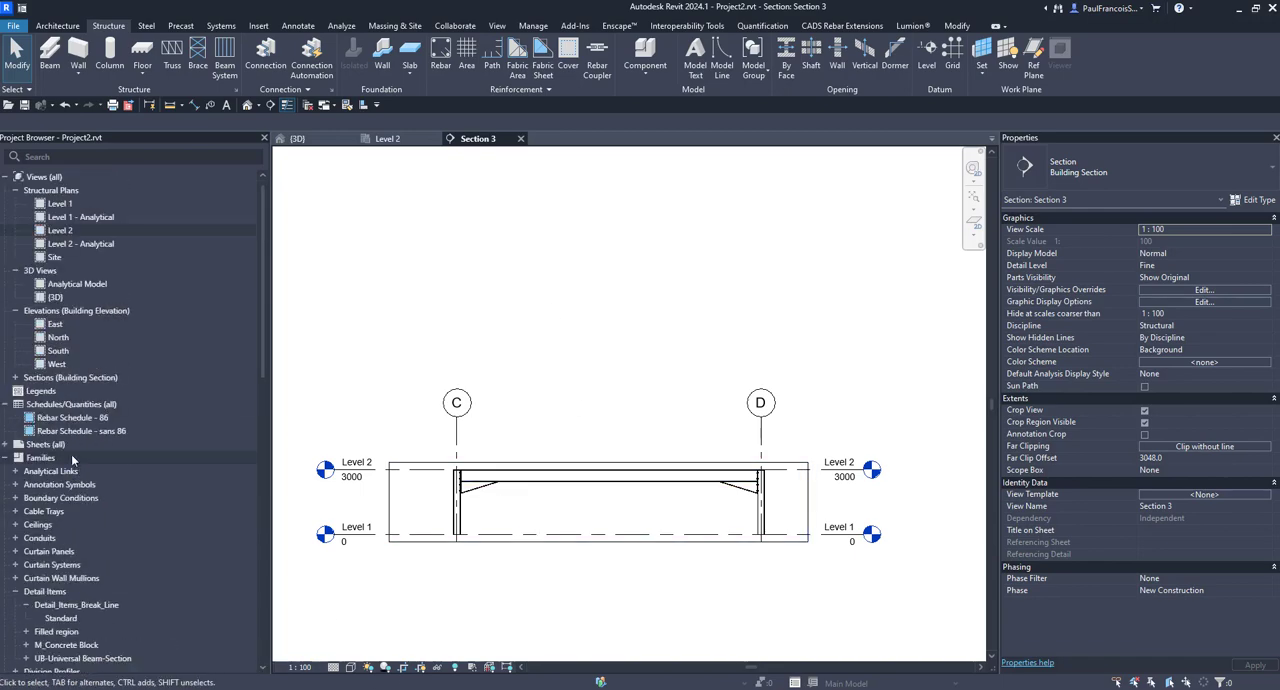
{"action": "right_click", "coordinate": [34, 447]}
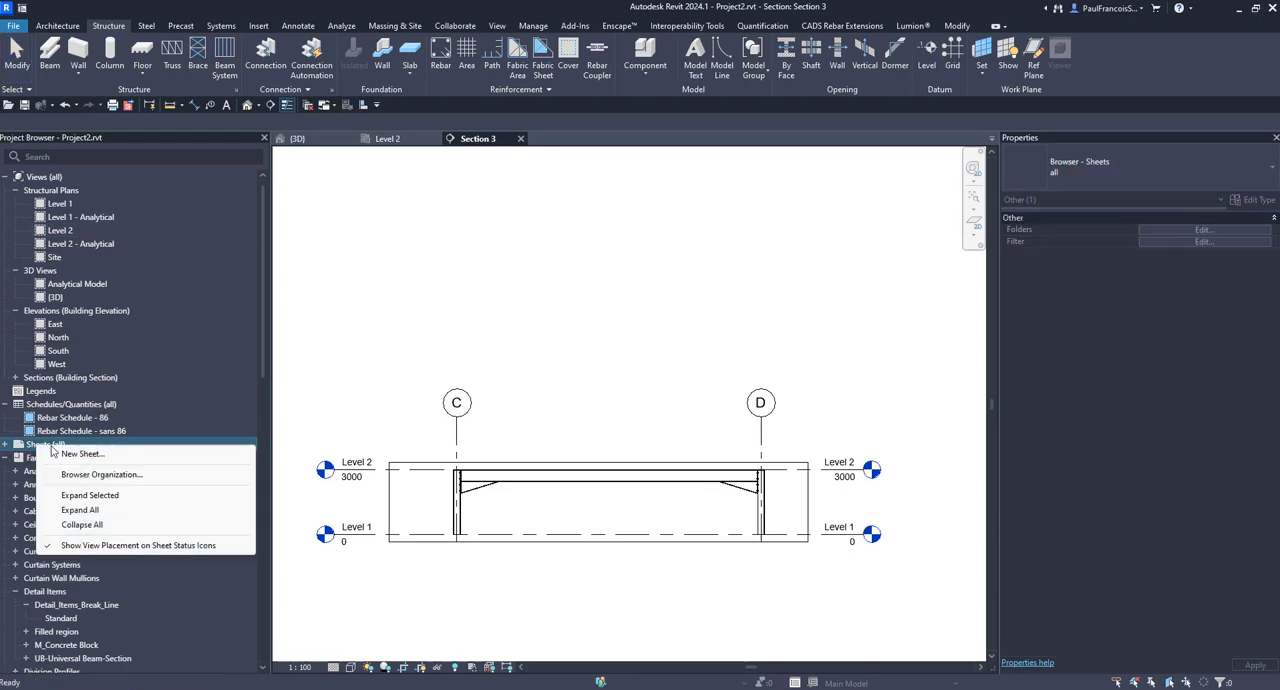
{"action": "key", "text": "Escape"}
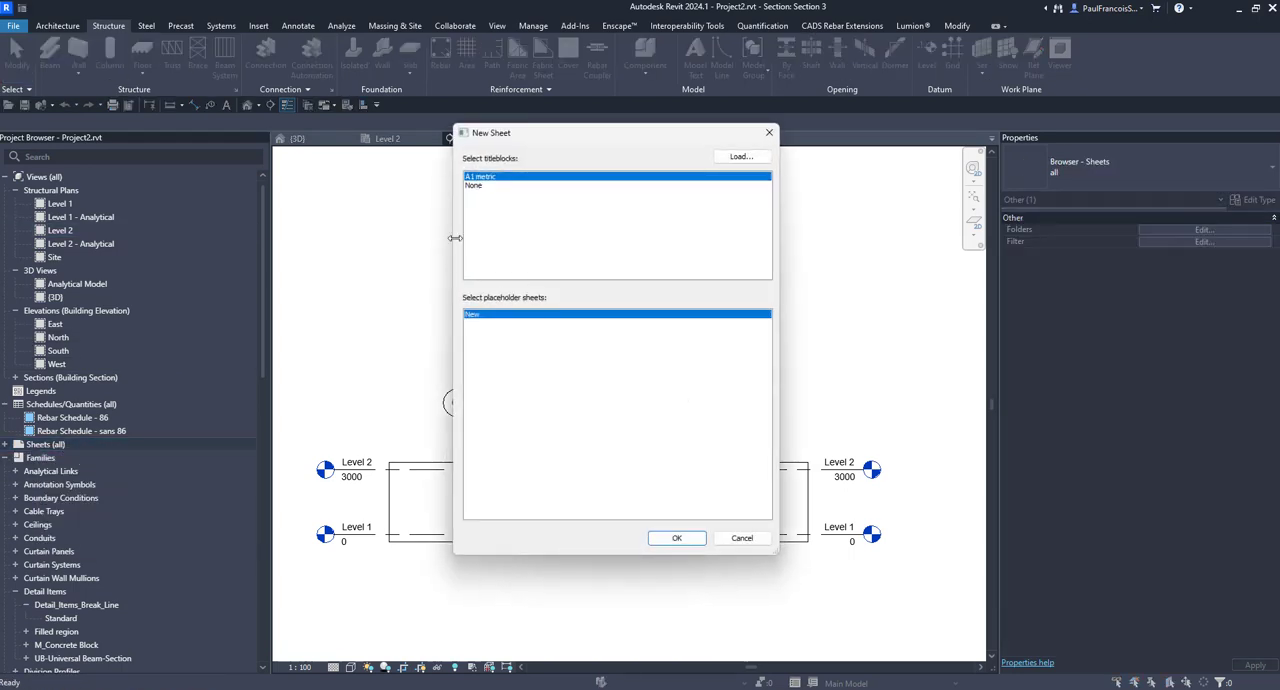
{"action": "left_click", "coordinate": [672, 538]}
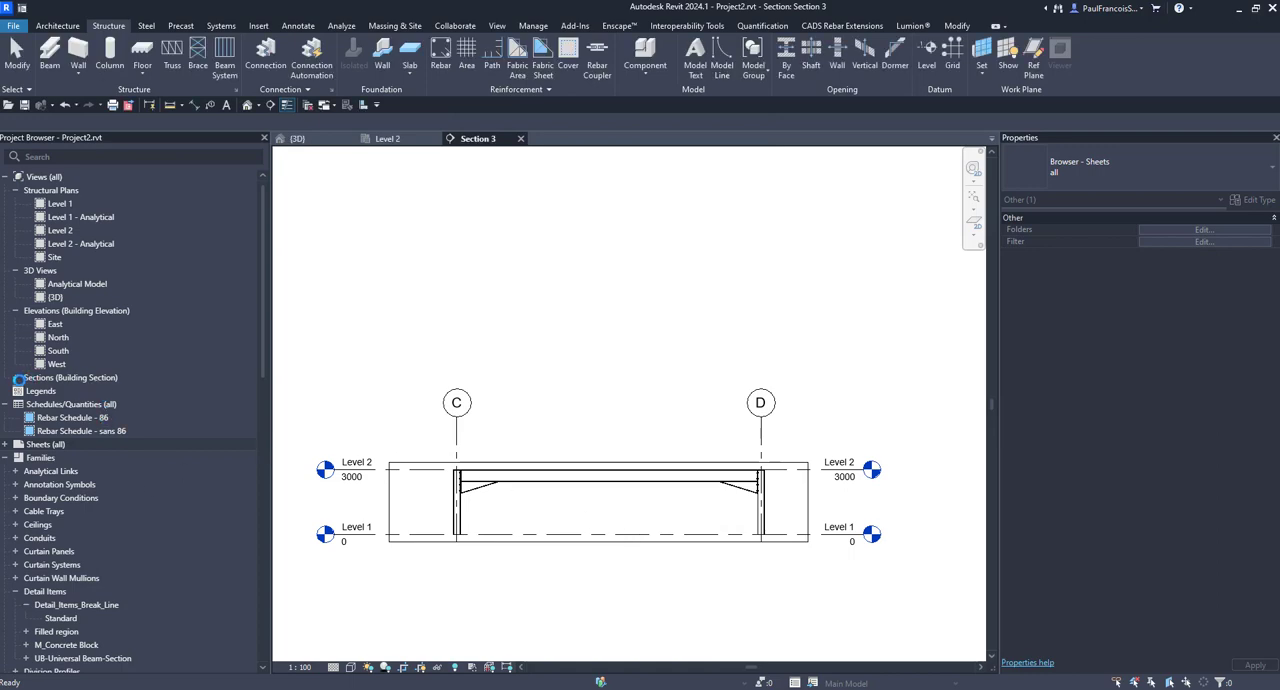
Step: Place the Section 3 view on the new sheet
{"action": "left_click", "coordinate": [15, 378]}
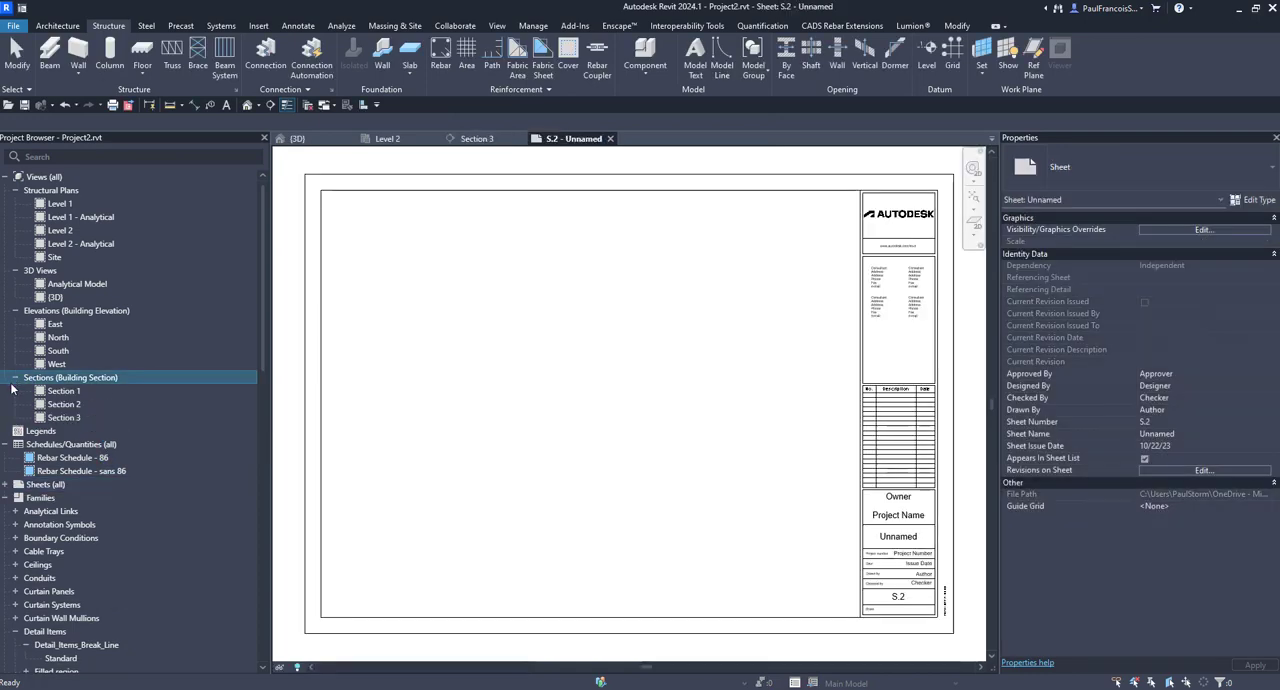
{"action": "left_click", "coordinate": [66, 417]}
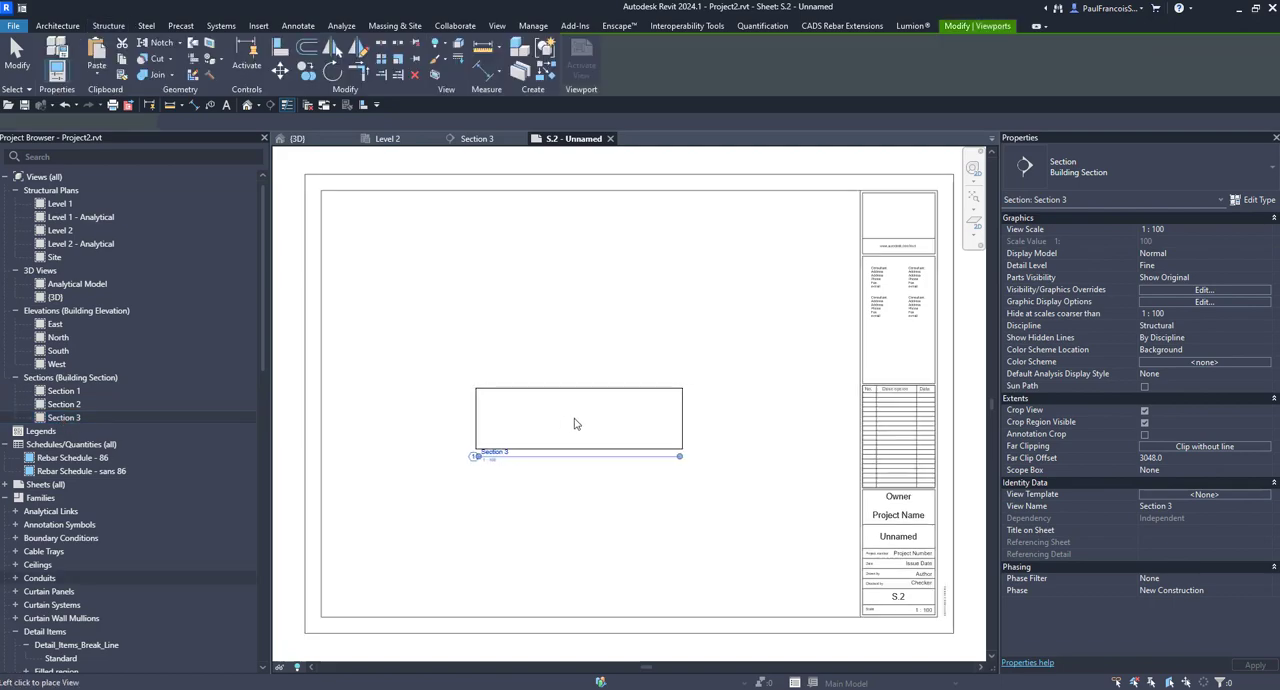
{"action": "left_click", "coordinate": [543, 429]}
{"action": "scroll", "coordinate": [520, 445], "scroll_direction": "up", "scroll_amount": 4}
{"action": "scroll", "coordinate": [508, 447], "scroll_direction": "up", "scroll_amount": 3}
{"action": "key", "text": "Escape"}
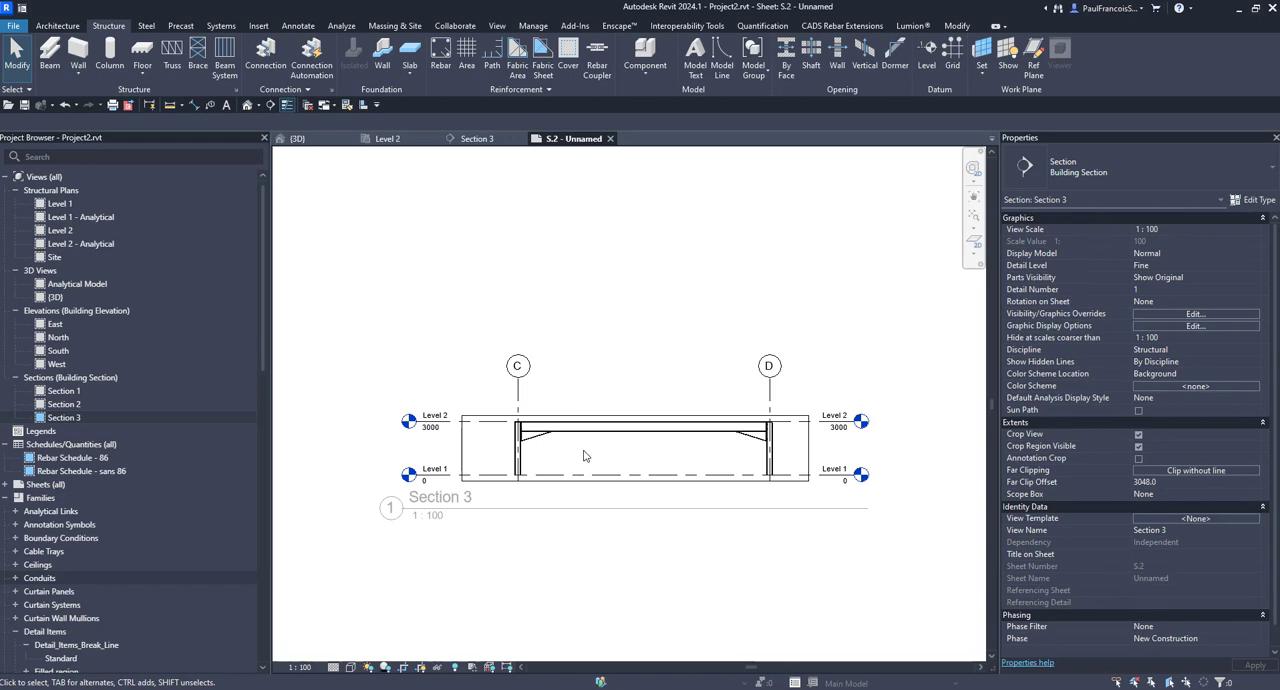
Step: Set the placed section's view scale to 1:20 and deactivate the viewport
{"action": "left_click", "coordinate": [295, 667]}
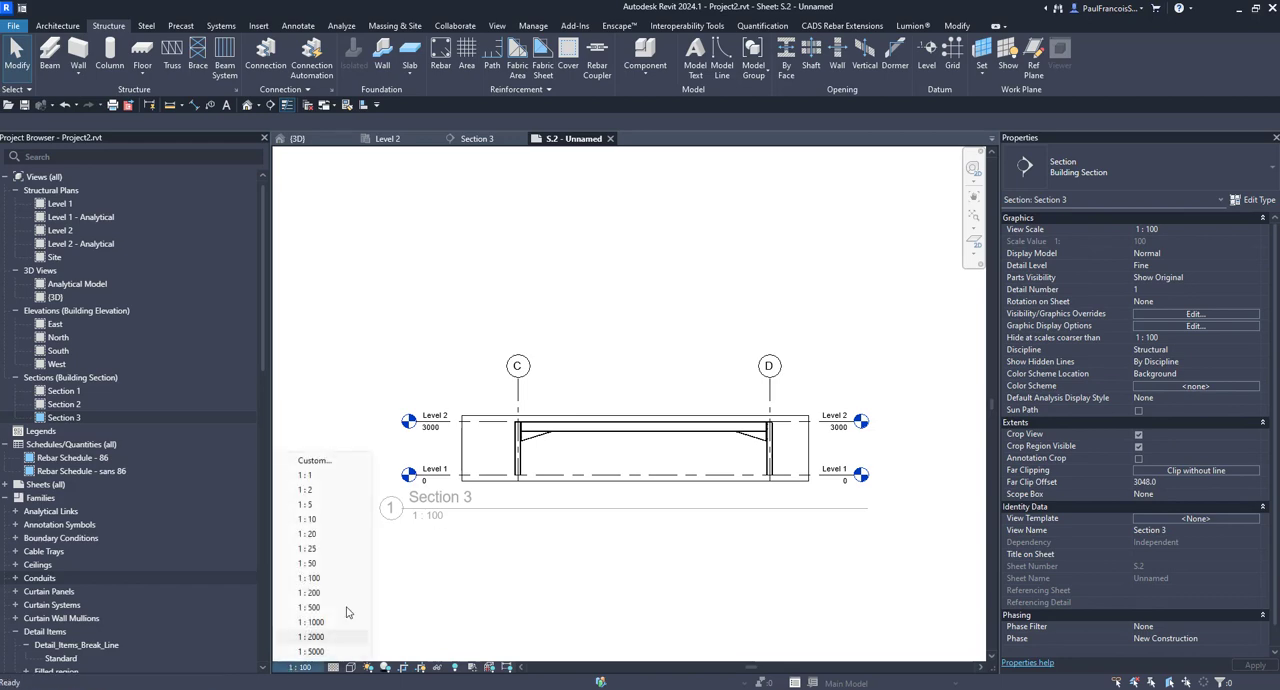
{"action": "left_click", "coordinate": [316, 535]}
{"action": "scroll", "coordinate": [600, 531], "scroll_direction": "down", "scroll_amount": 5}
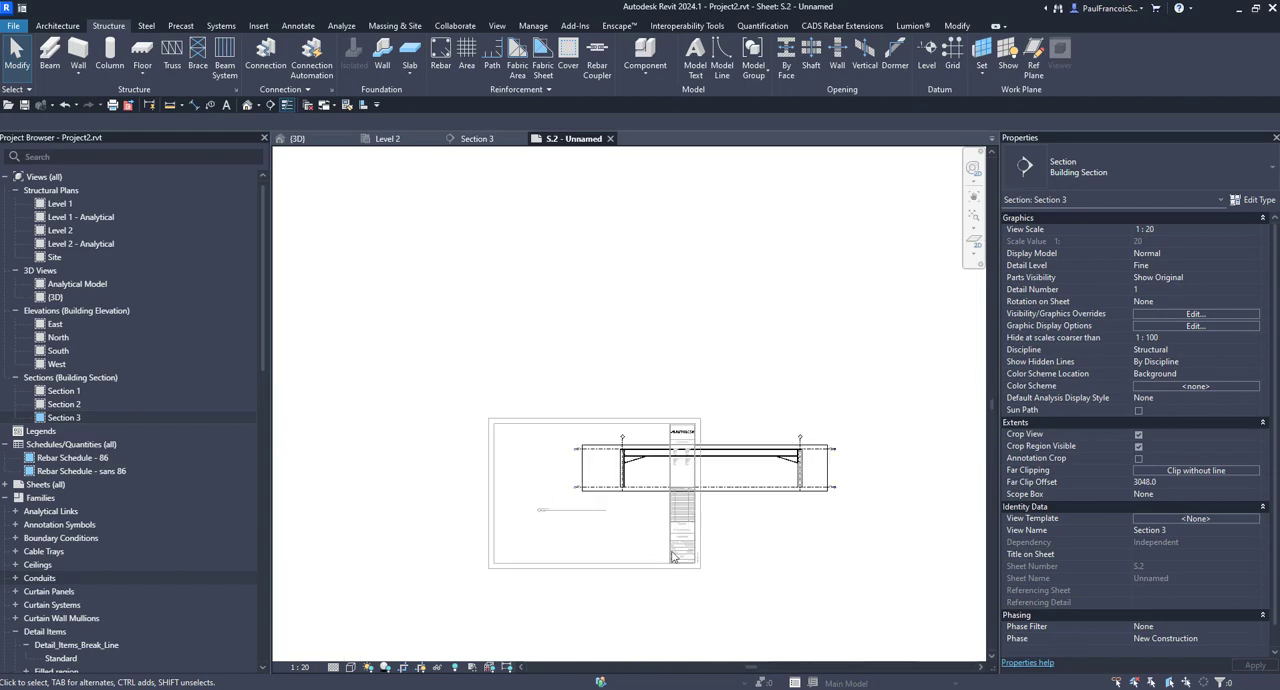
{"action": "scroll", "coordinate": [705, 564], "scroll_direction": "up", "scroll_amount": 2}
{"action": "double_click", "coordinate": [780, 567]}
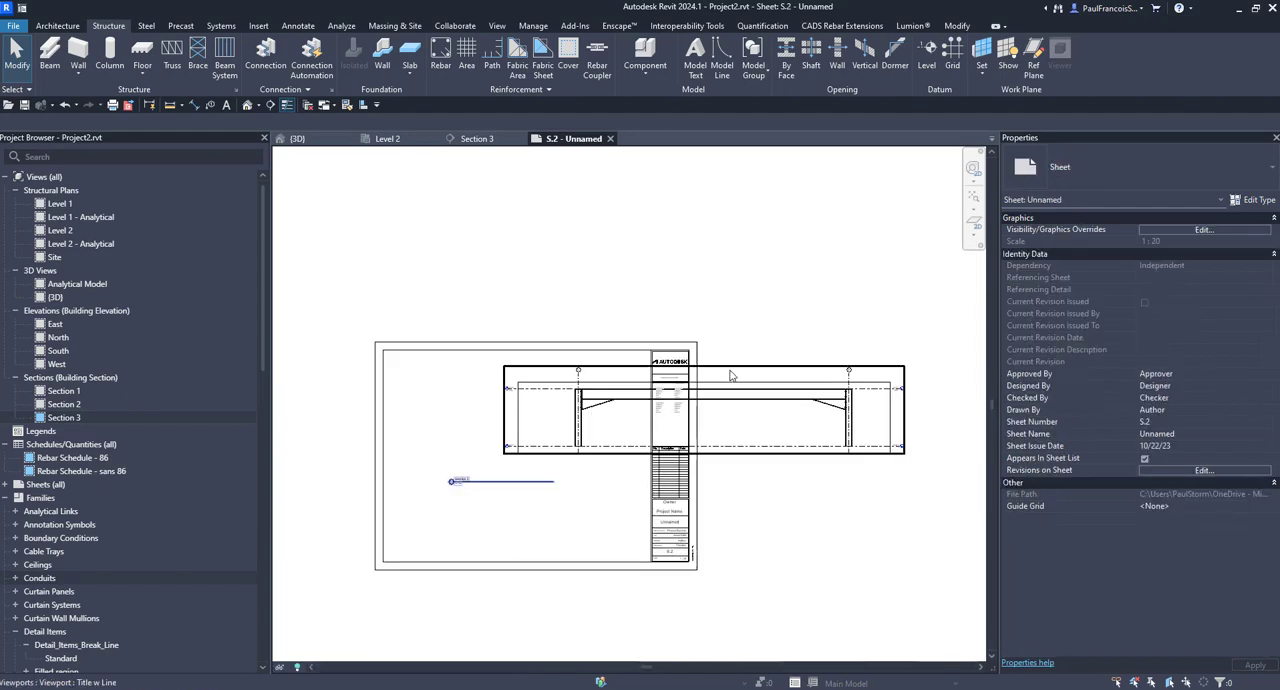
Step: Move the 1:20 section viewport back over the sheet's drawing area
{"action": "left_click_drag", "start_coordinate": [730, 375], "coordinate": [557, 387]}
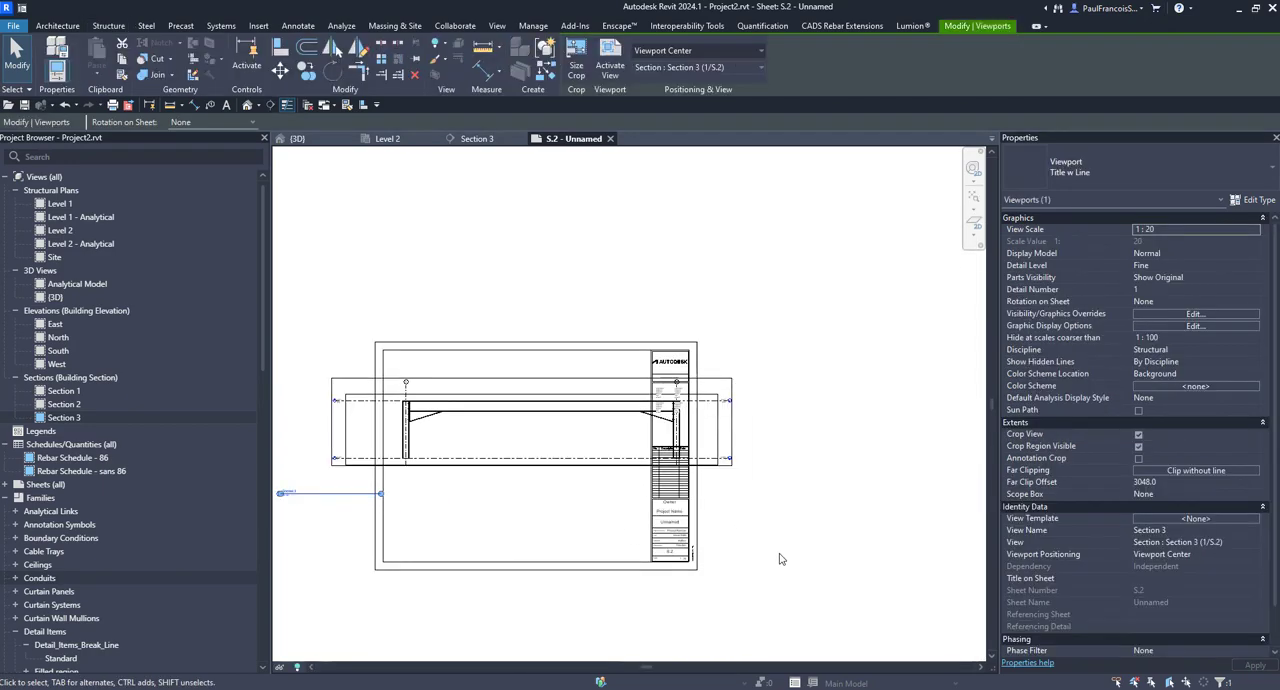
{"action": "left_click_drag", "start_coordinate": [474, 379], "coordinate": [455, 381]}
{"action": "left_click", "coordinate": [808, 470]}
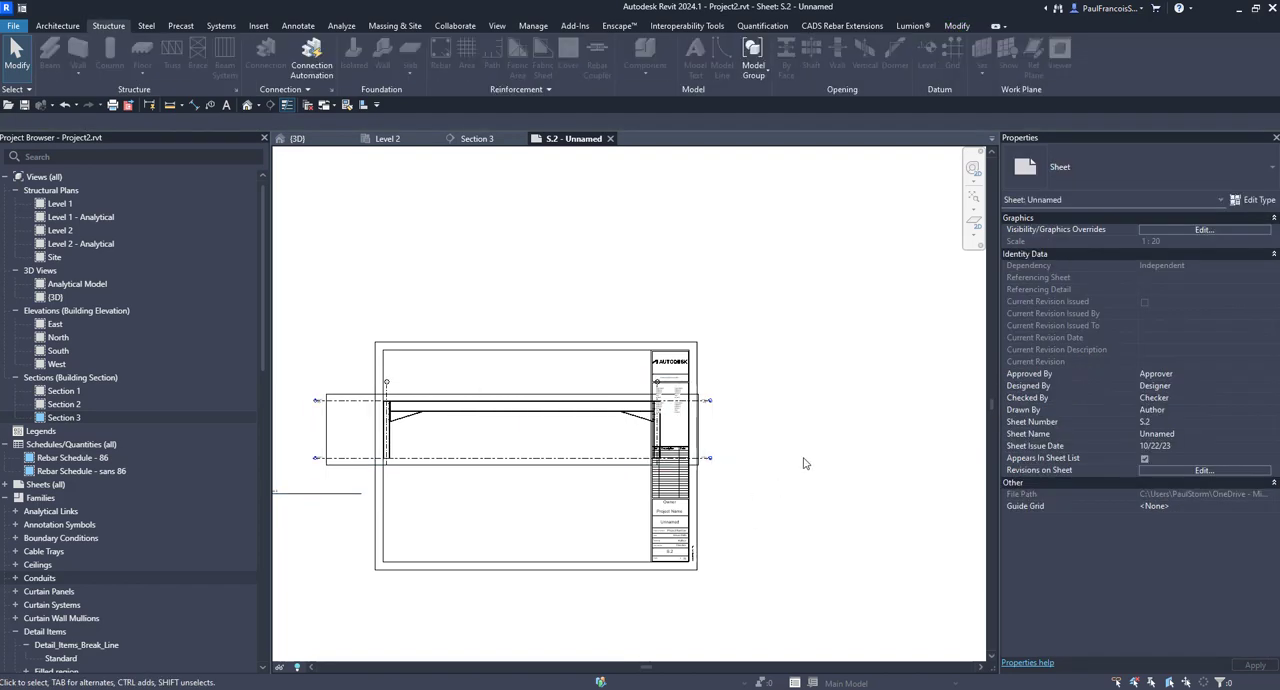
Step: Activate the section viewport on the sheet, set its scale to 1:10 and deactivate it
{"action": "scroll", "coordinate": [505, 427], "scroll_direction": "up", "scroll_amount": 2}
{"action": "double_click", "coordinate": [508, 431]}
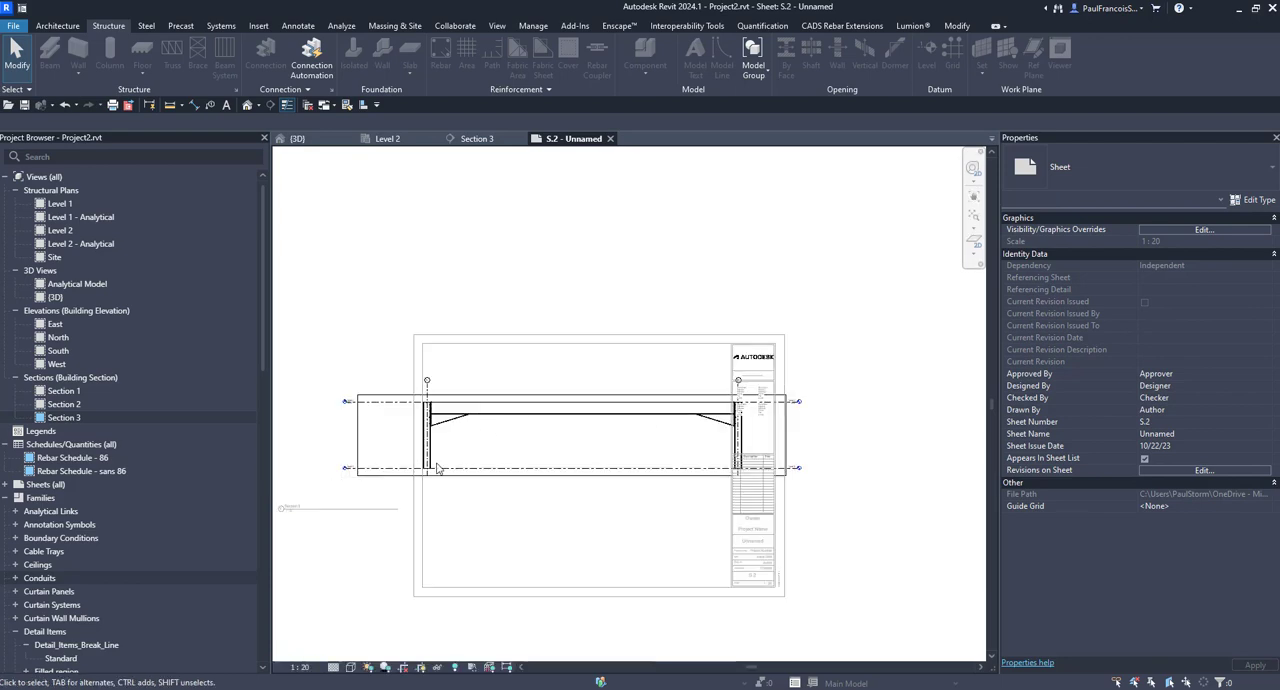
{"action": "left_click", "coordinate": [300, 667]}
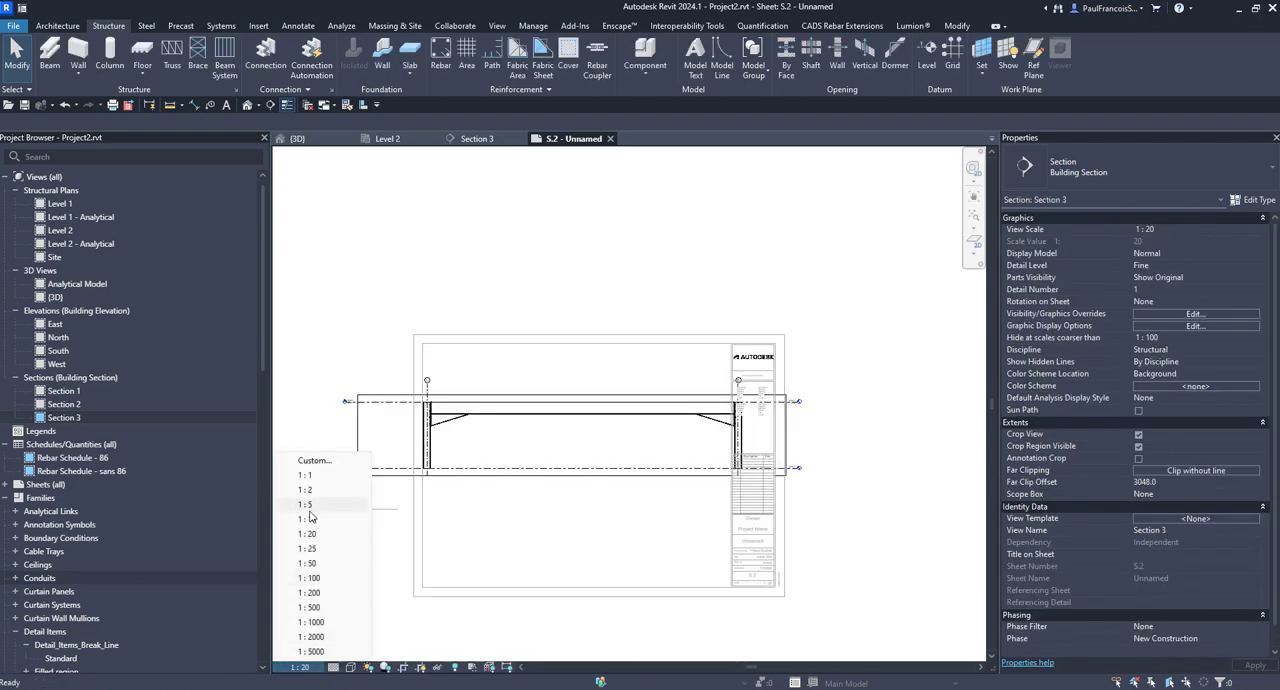
{"action": "left_click", "coordinate": [307, 519]}
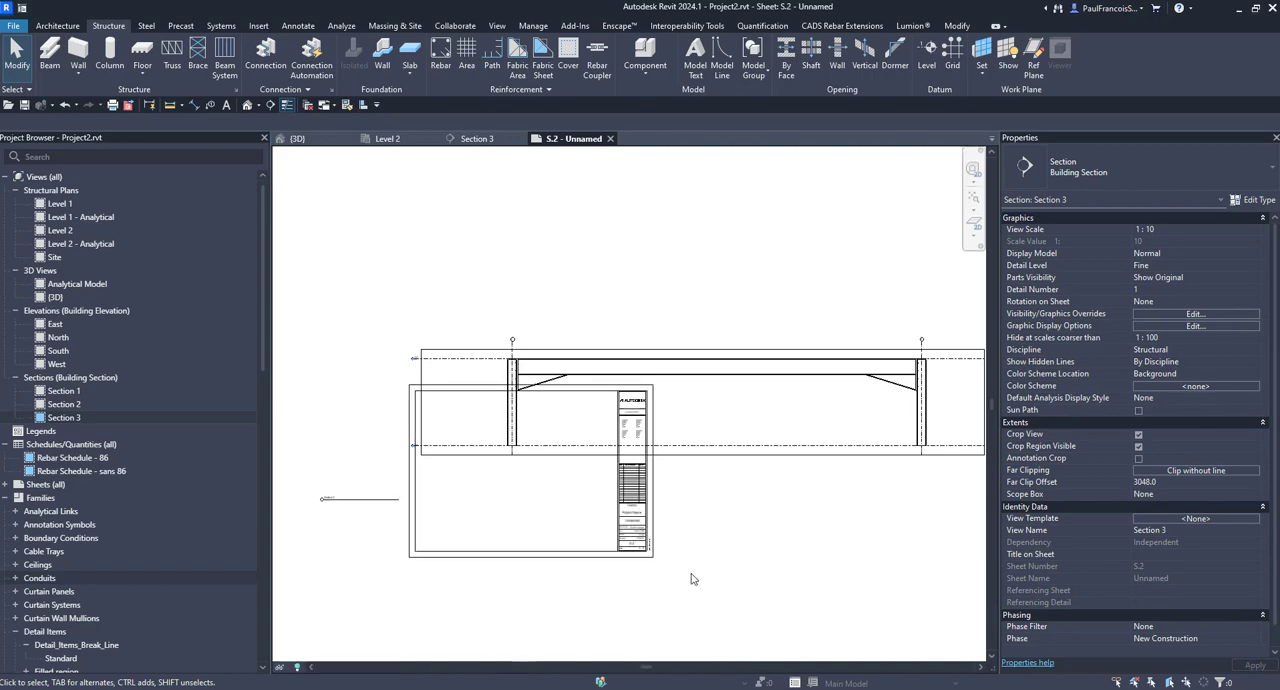
{"action": "double_click", "coordinate": [695, 585]}
Step: Move the 1:10 section viewport so the frame spans across the sheet
{"action": "left_click_drag", "start_coordinate": [706, 444], "coordinate": [588, 506]}
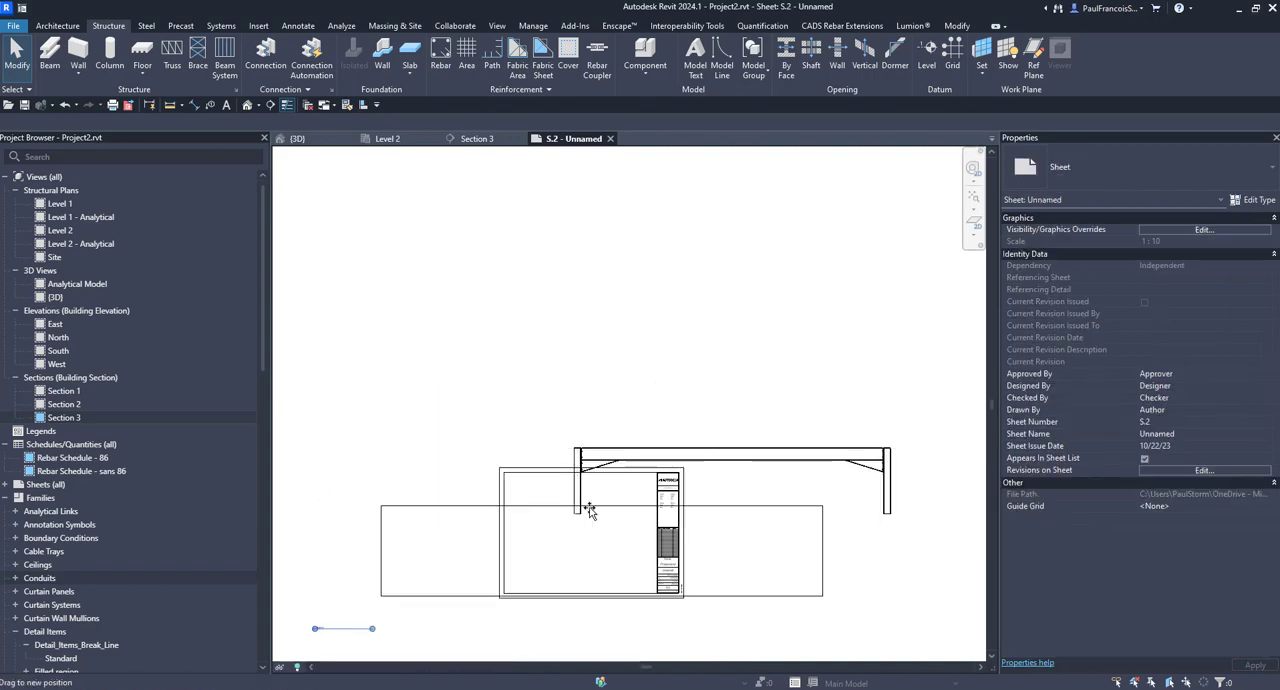
{"action": "left_click", "coordinate": [697, 620]}
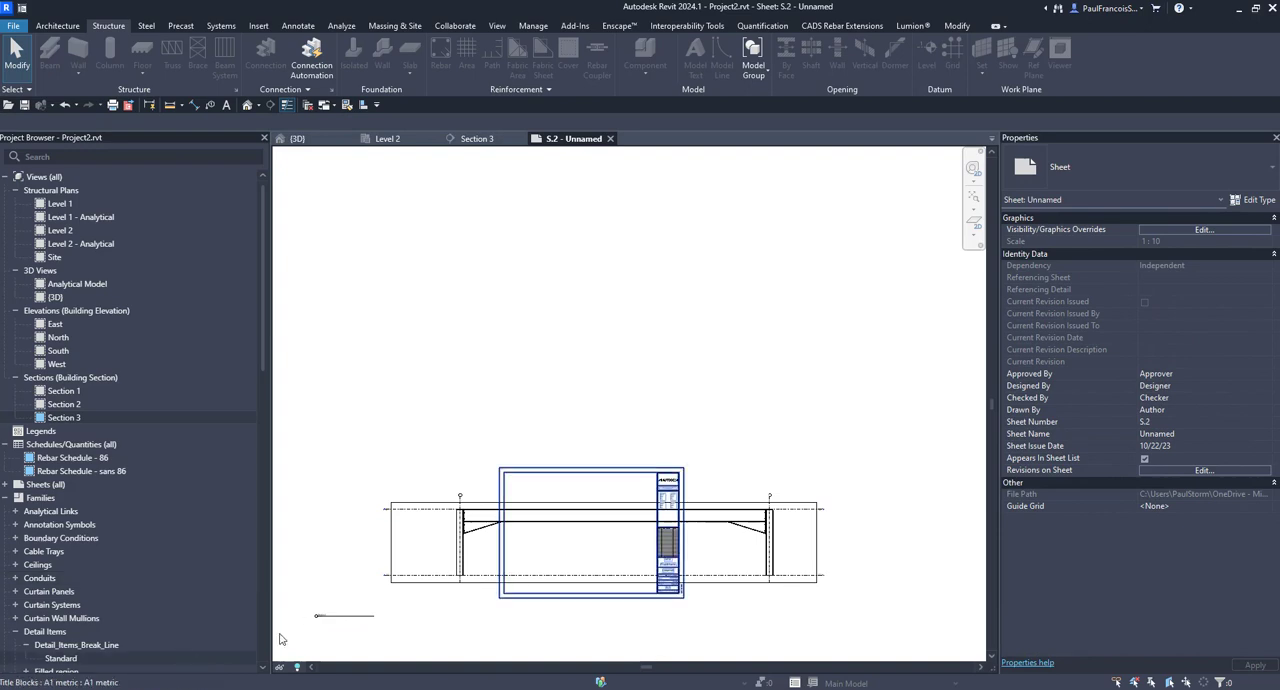
{"action": "scroll", "coordinate": [517, 593], "scroll_direction": "up", "scroll_amount": 2}
{"action": "scroll", "coordinate": [486, 598], "scroll_direction": "up", "scroll_amount": 1}
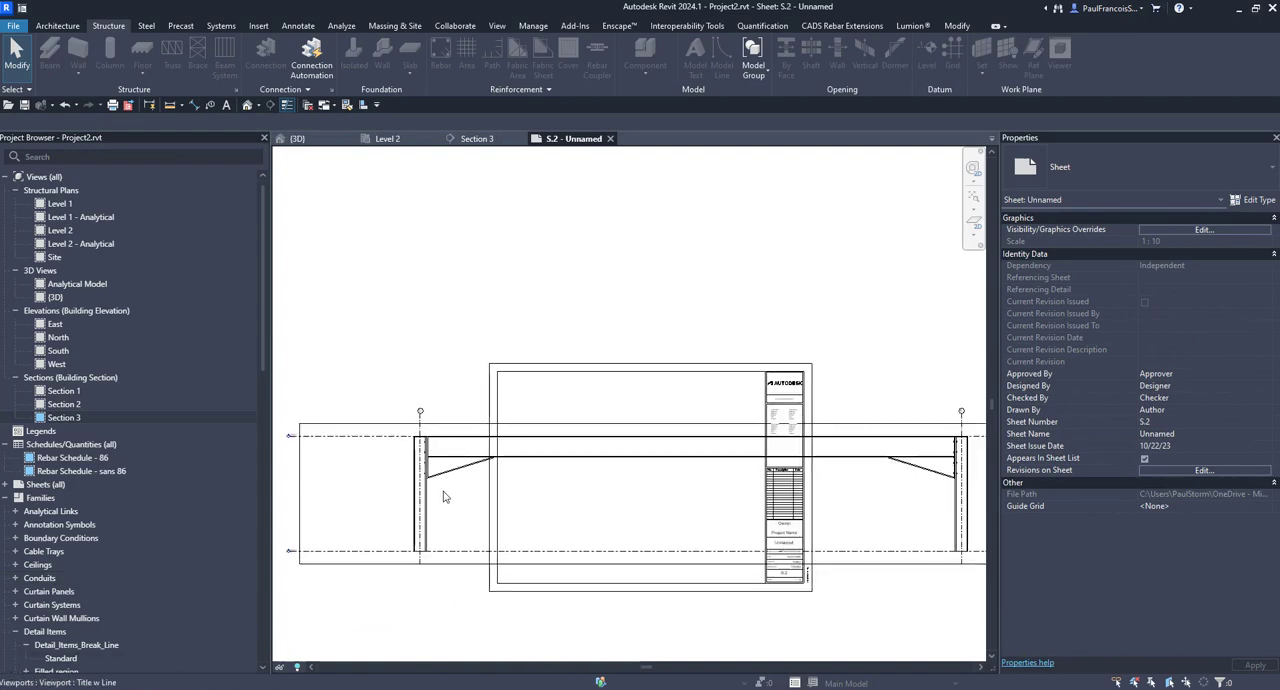
Step: Activate the section viewport and split its crop region with a vertical view break that cuts out the frame's middle portion
{"action": "double_click", "coordinate": [454, 419]}
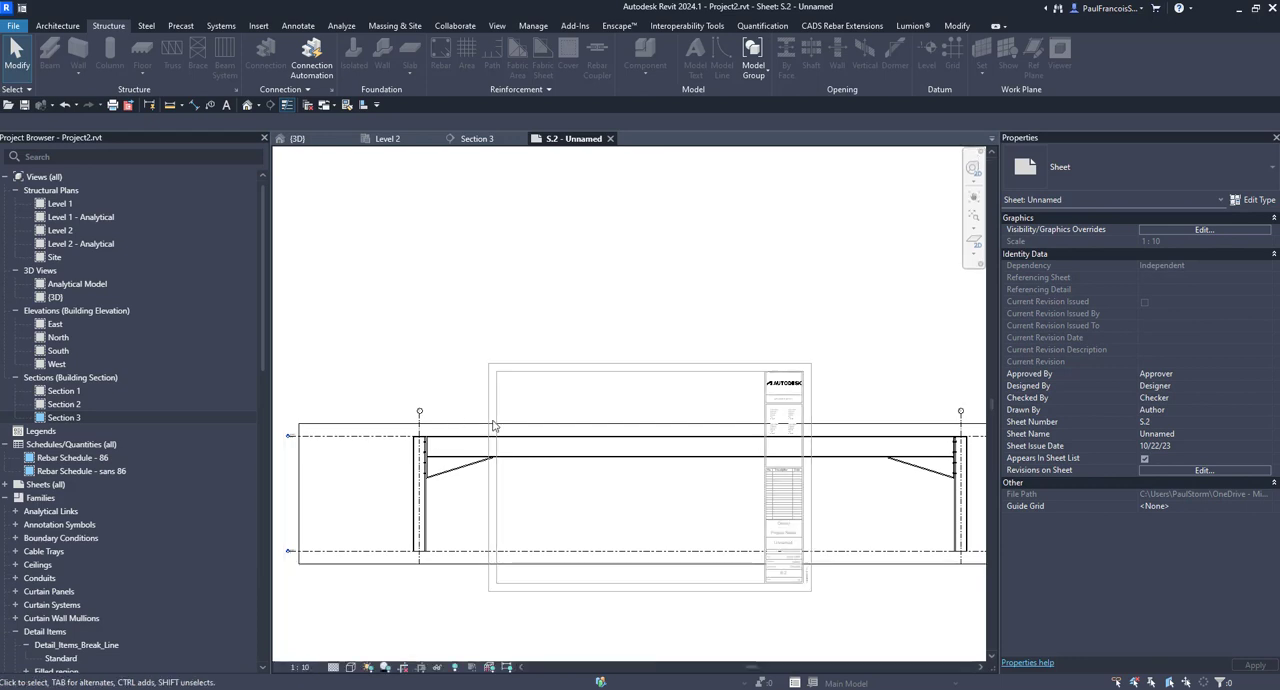
{"action": "left_click", "coordinate": [476, 425]}
{"action": "scroll", "coordinate": [620, 480], "scroll_direction": "down", "scroll_amount": 2}
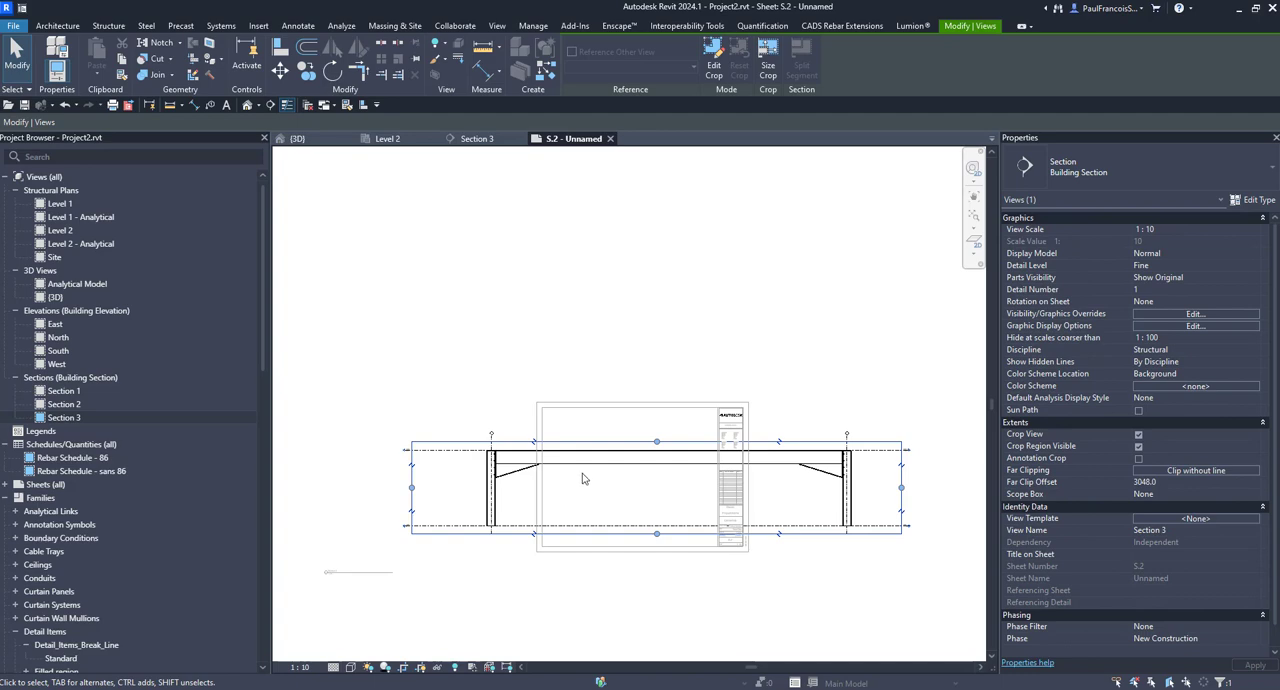
{"action": "scroll", "coordinate": [584, 479], "scroll_direction": "up", "scroll_amount": 2}
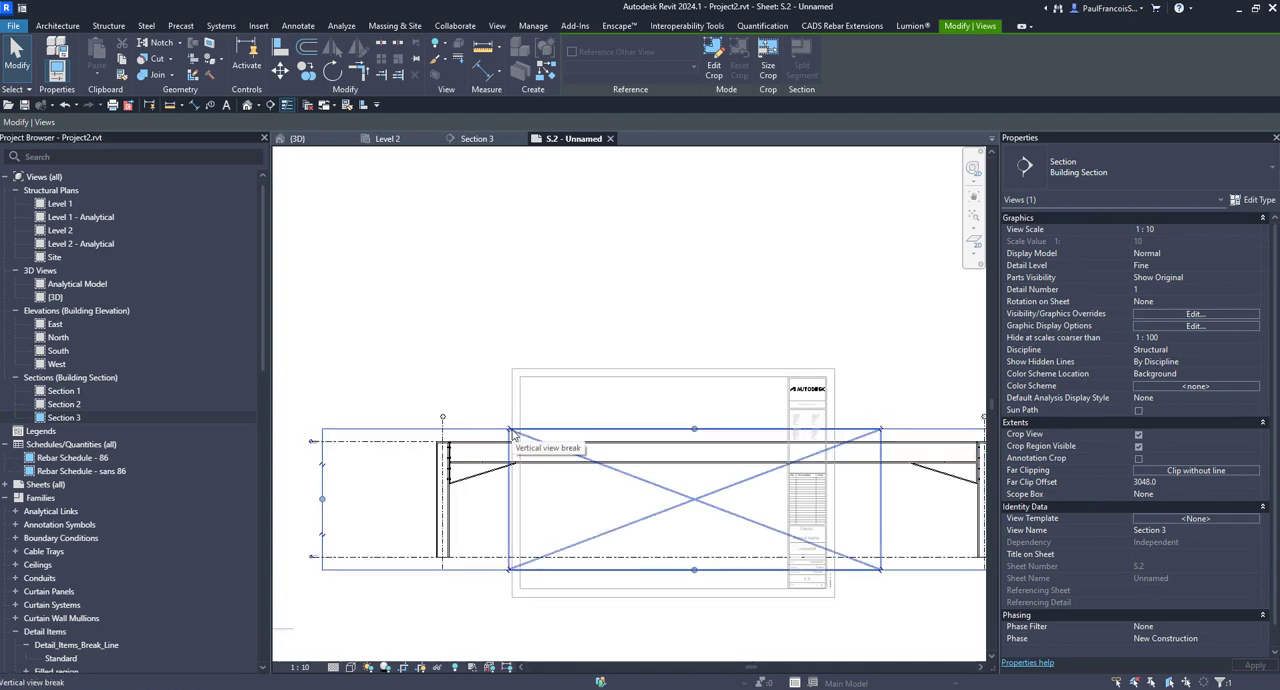
{"action": "left_click", "coordinate": [510, 431]}
{"action": "scroll", "coordinate": [548, 528], "scroll_direction": "down", "scroll_amount": 1}
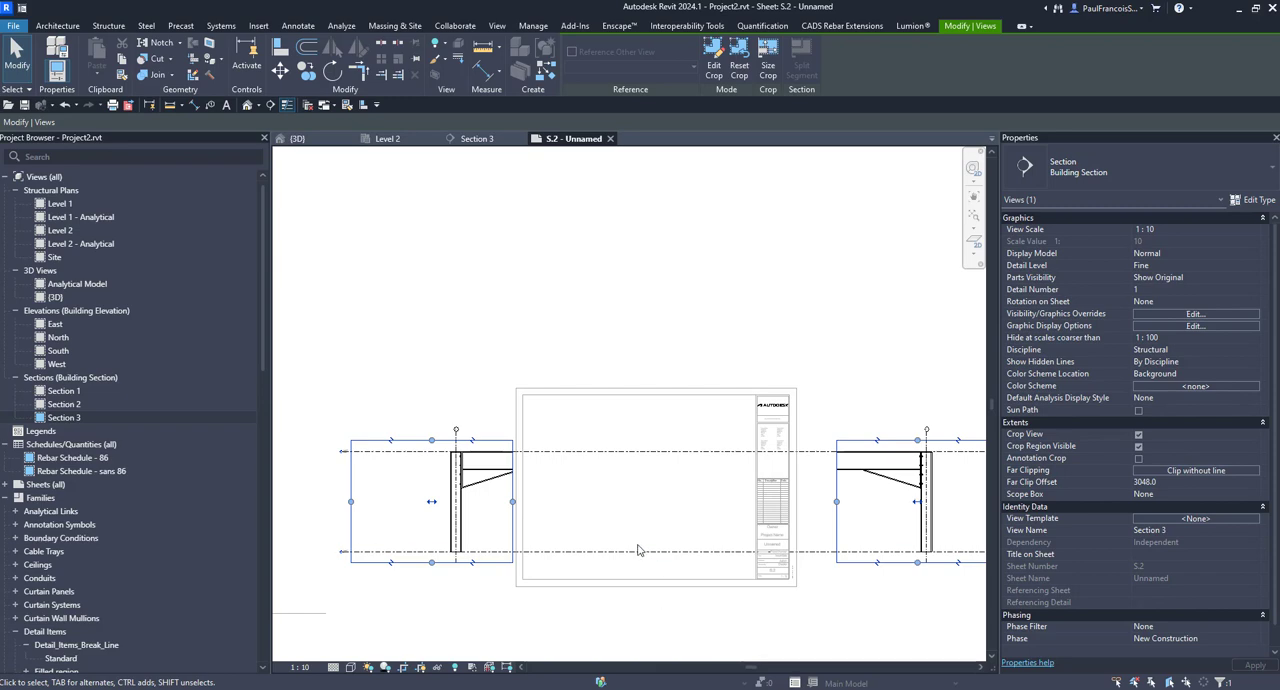
{"action": "scroll", "coordinate": [545, 487], "scroll_direction": "down", "scroll_amount": 2}
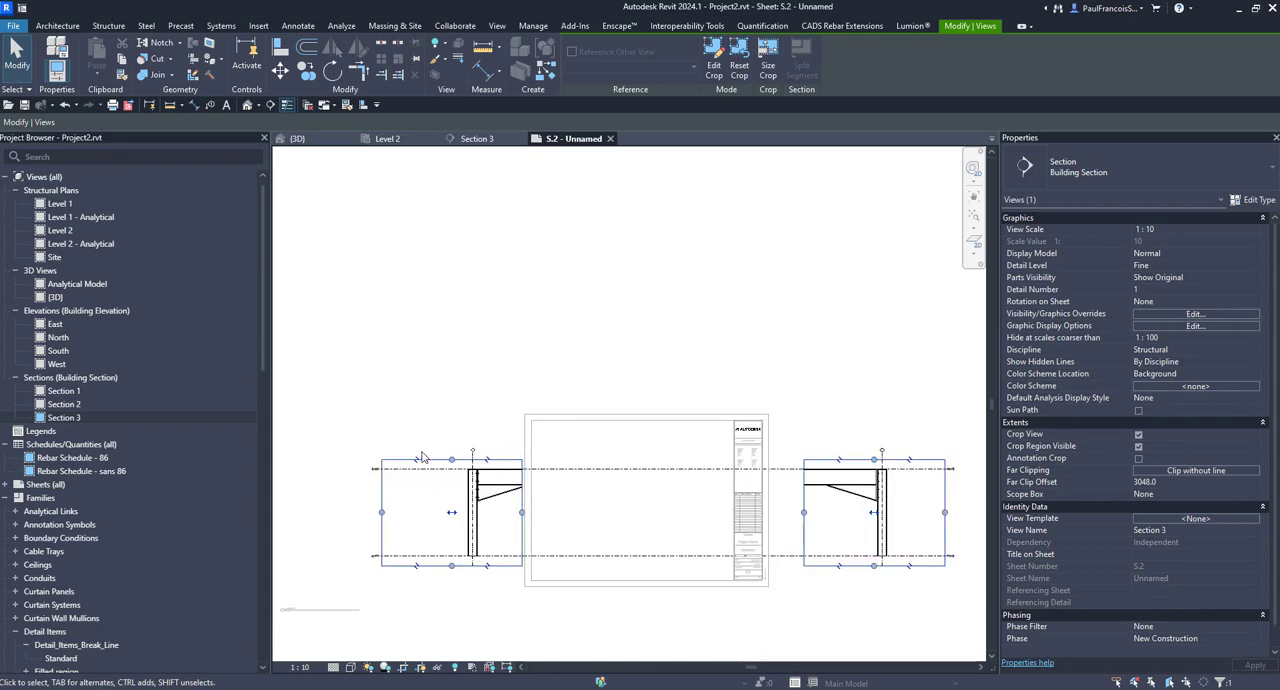
Step: Move the two broken crop regions of the section closer together, and separate them again
{"action": "mouse_move", "coordinate": [438, 459]}
{"action": "left_mouse_down"}
{"action": "mouse_move", "coordinate": [572, 452]}
{"action": "mouse_move", "coordinate": [453, 462]}
{"action": "left_mouse_up"}
{"action": "key", "text": "Escape"}
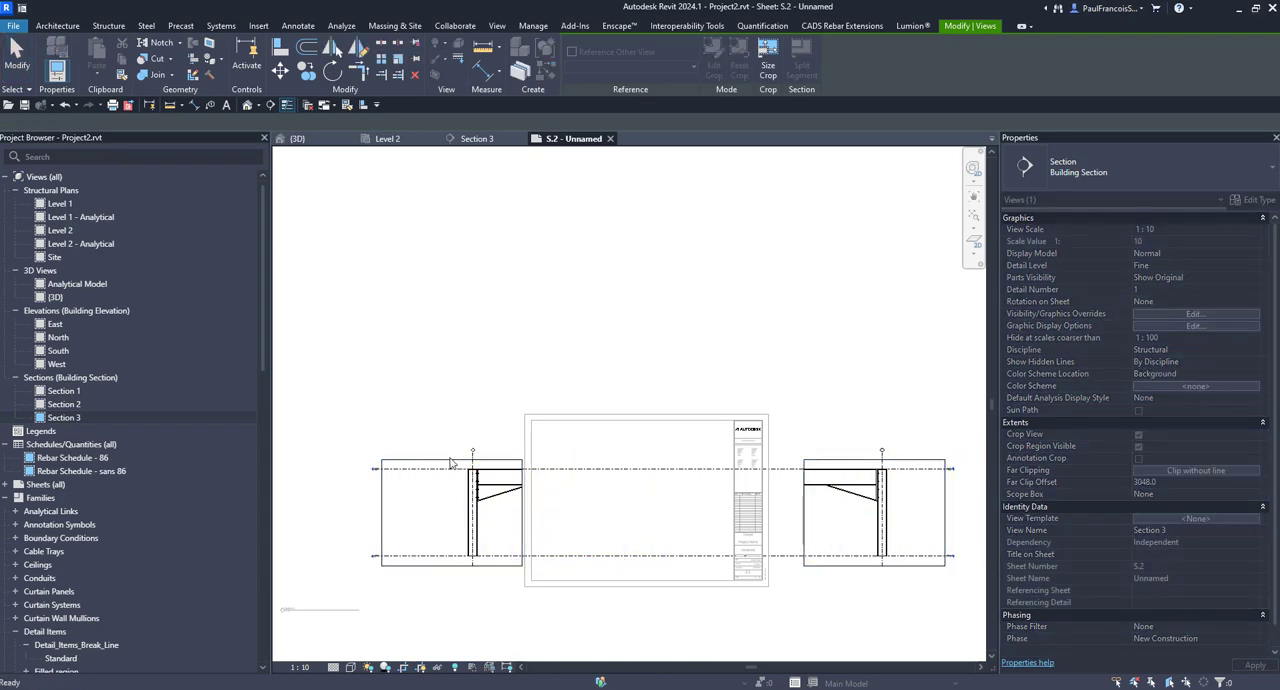
{"action": "left_click", "coordinate": [465, 527]}
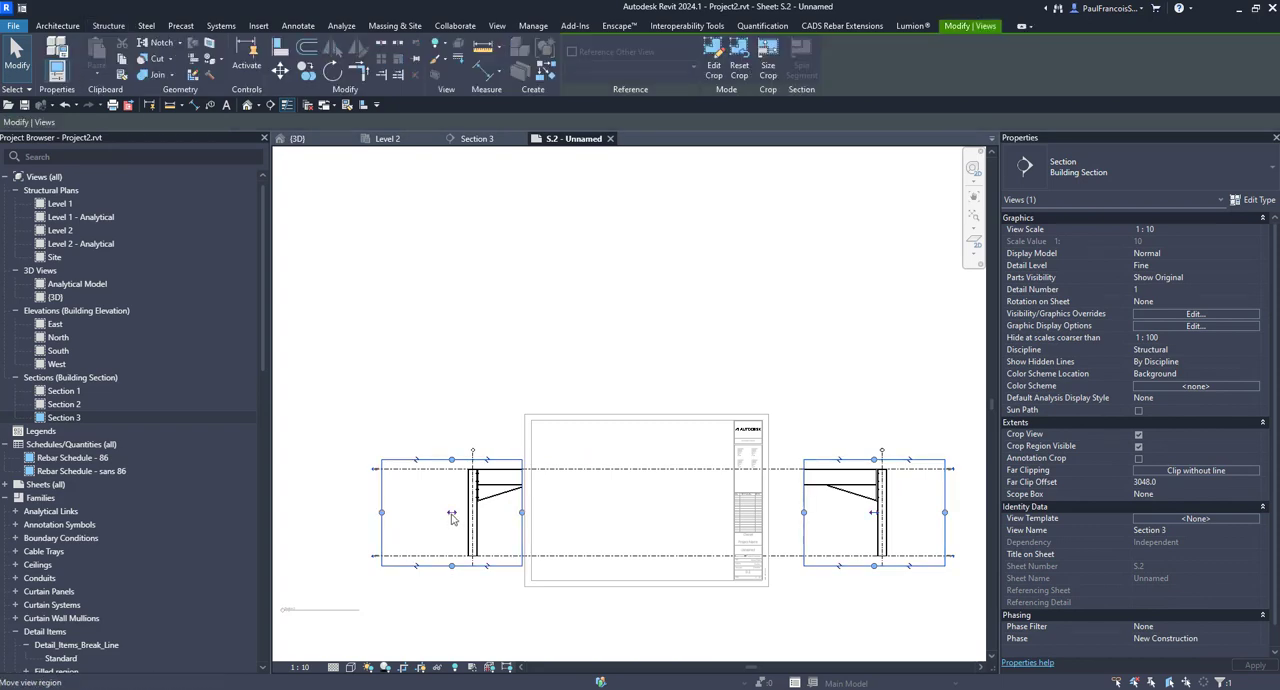
{"action": "left_click_drag", "start_coordinate": [560, 517], "coordinate": [493, 518]}
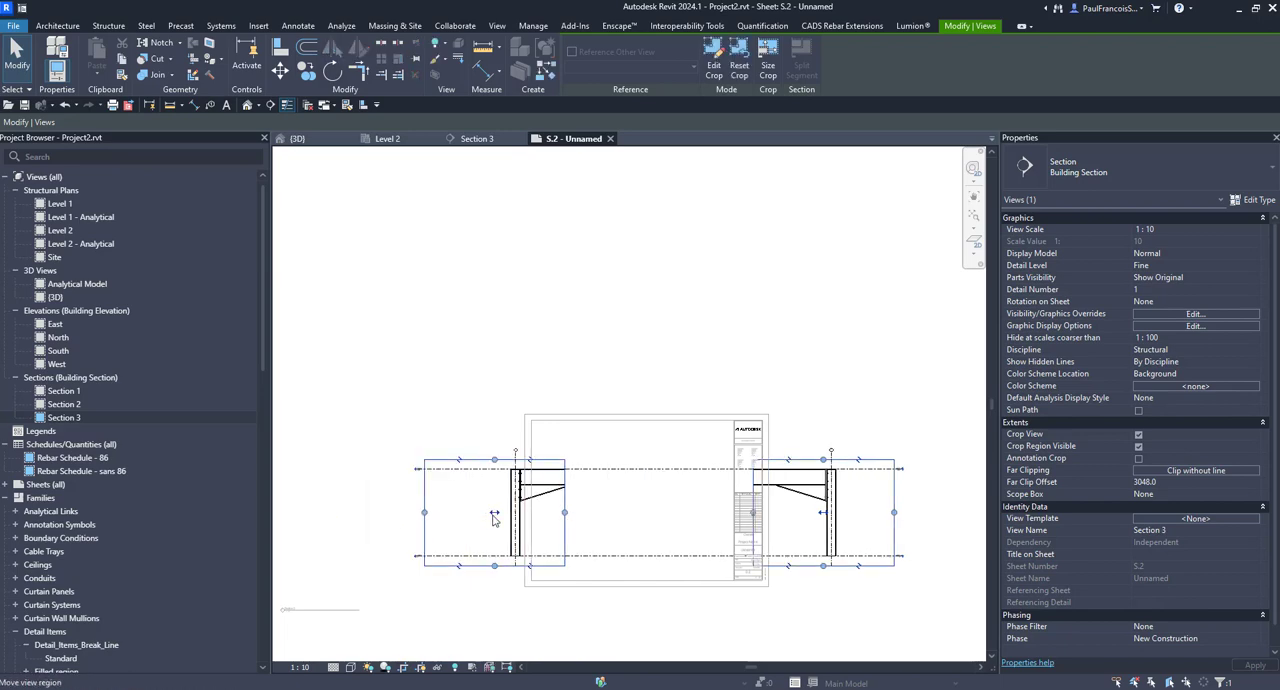
{"action": "left_click_drag", "start_coordinate": [745, 540], "coordinate": [910, 545]}
{"action": "scroll", "coordinate": [700, 560], "scroll_direction": "down", "scroll_amount": 1}
{"action": "scroll", "coordinate": [650, 605], "scroll_direction": "down", "scroll_amount": 2}
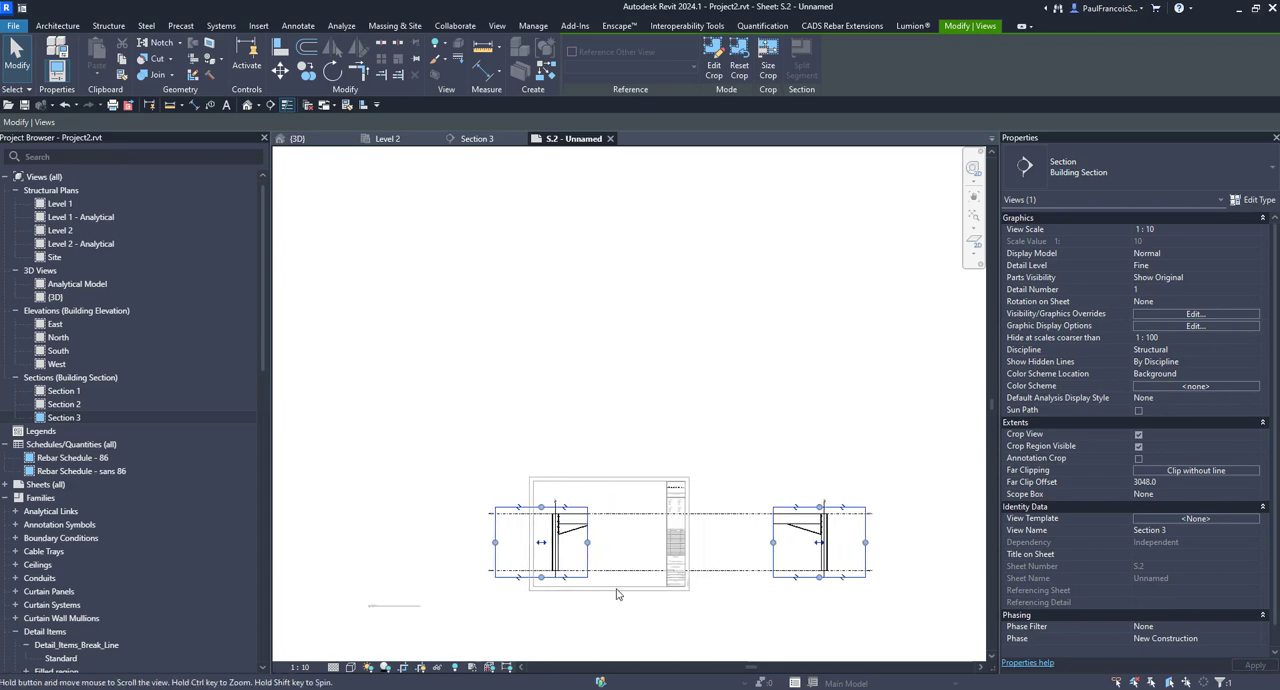
Step: Shift the broken section regions off the sheet's left edge and bring the left one back onto the sheet
{"action": "left_click_drag", "start_coordinate": [538, 543], "coordinate": [420, 543]}
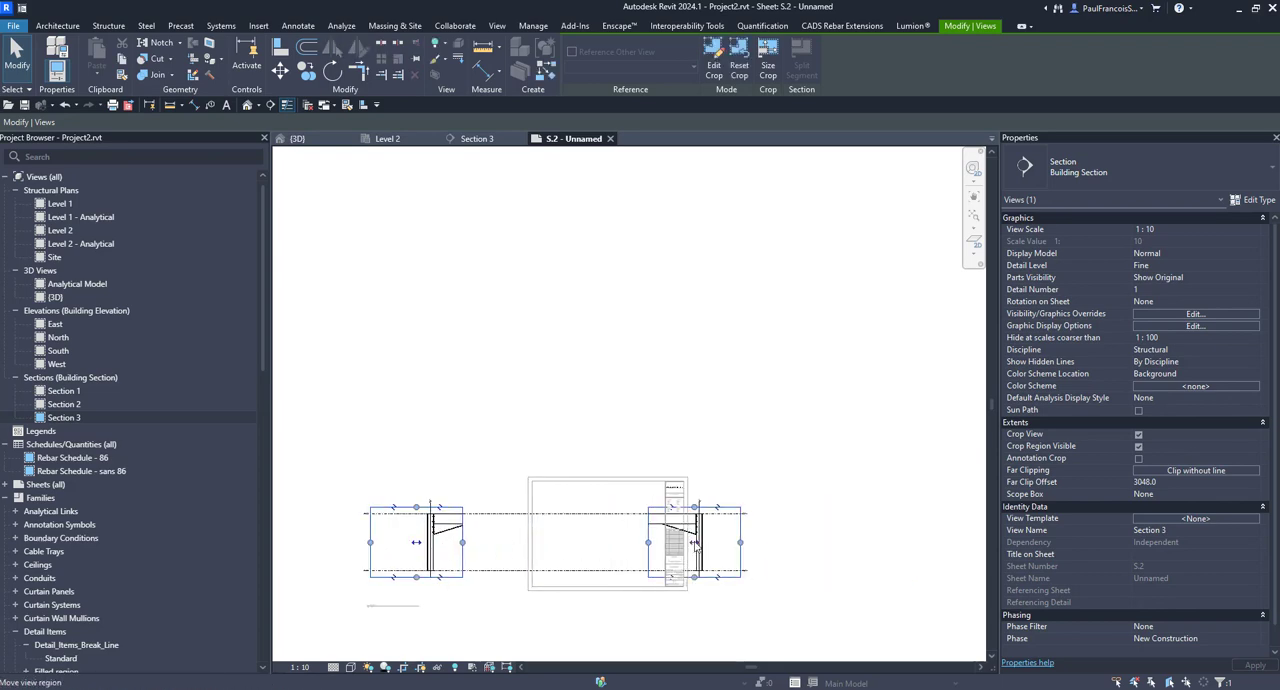
{"action": "left_click_drag", "start_coordinate": [695, 543], "coordinate": [868, 555]}
{"action": "left_click_drag", "start_coordinate": [586, 543], "coordinate": [549, 550]}
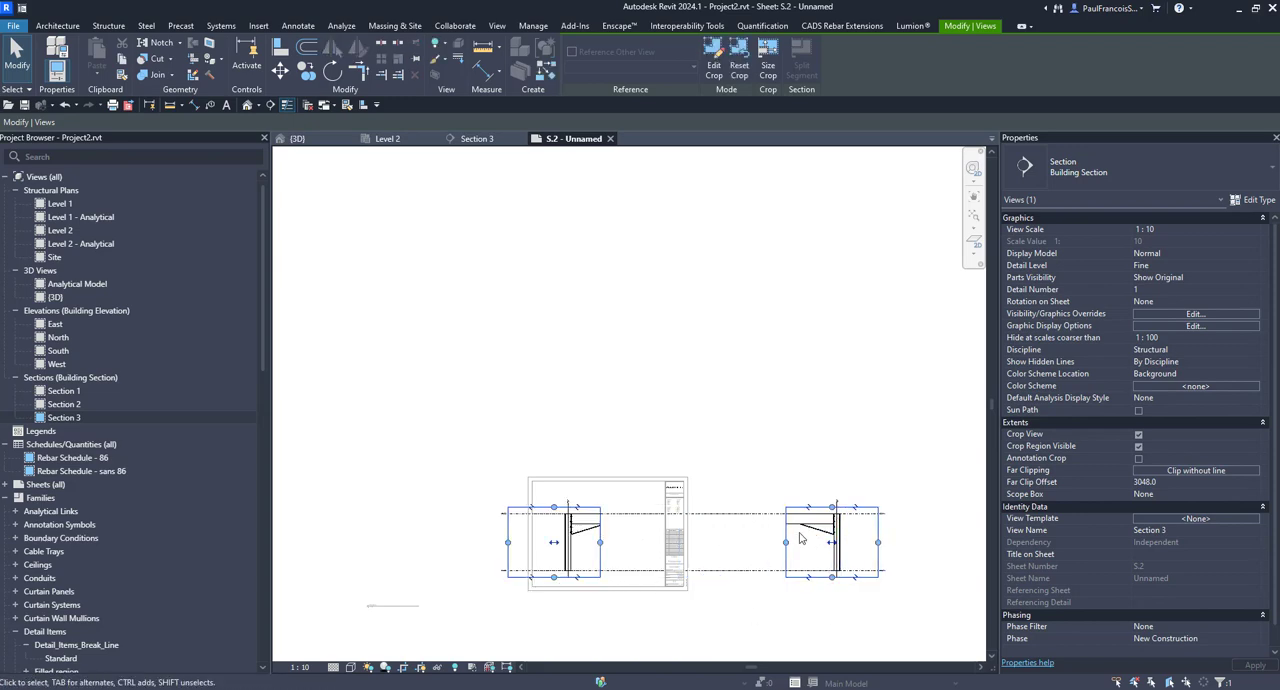
{"action": "left_click", "coordinate": [773, 472]}
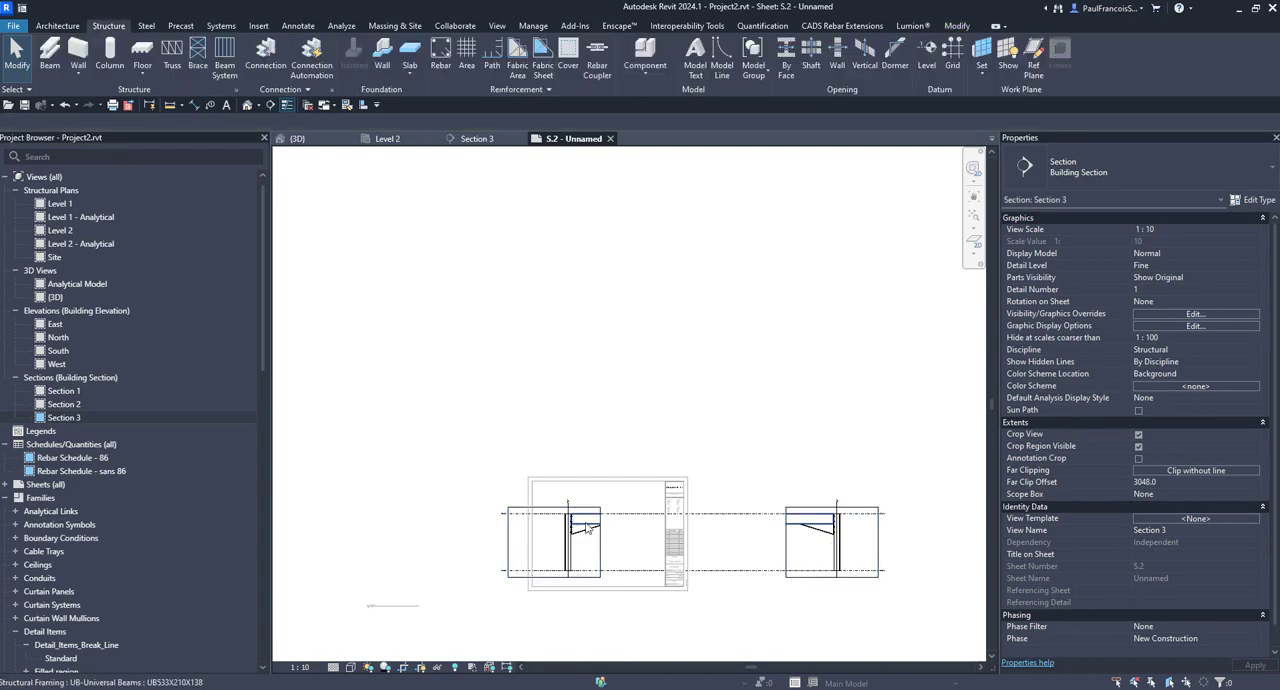
Step: Place an aligned dimension above the frame between the outer faces of the columns at grids C and D
{"action": "scroll", "coordinate": [601, 516], "scroll_direction": "up", "scroll_amount": 4}
{"action": "left_click", "coordinate": [196, 105]}
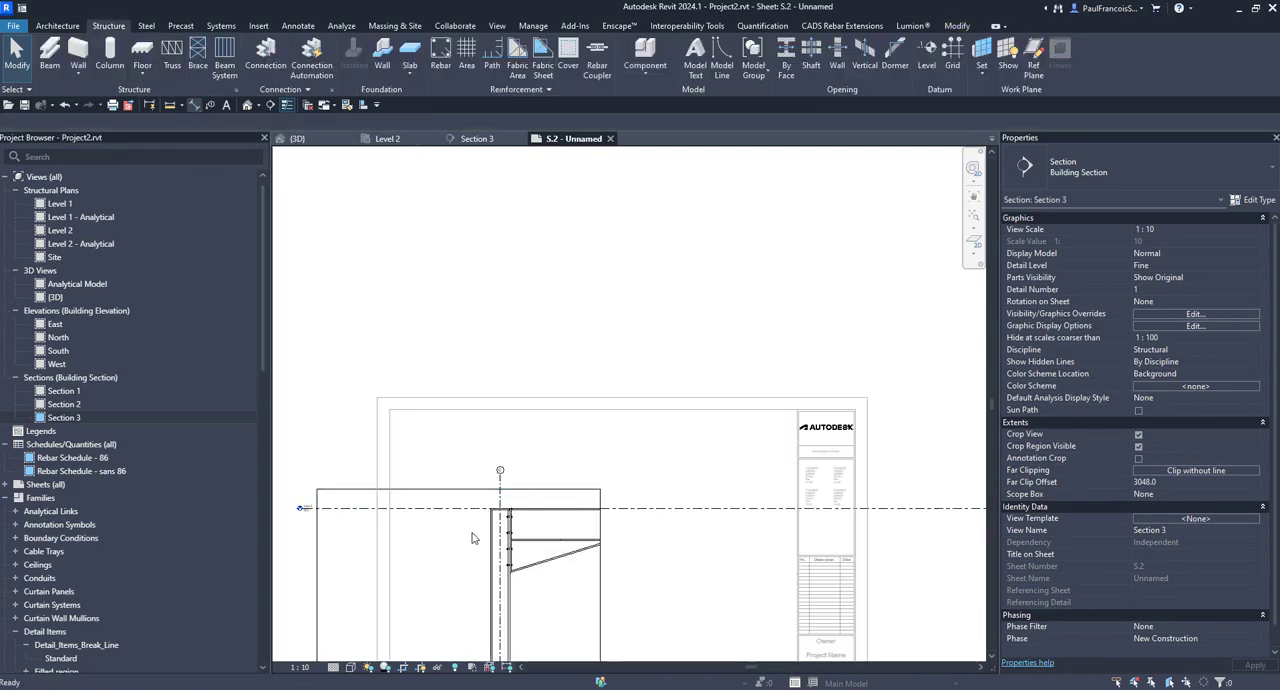
{"action": "scroll", "coordinate": [493, 516], "scroll_direction": "up", "scroll_amount": 3}
{"action": "scroll", "coordinate": [350, 545], "scroll_direction": "down", "scroll_amount": 5}
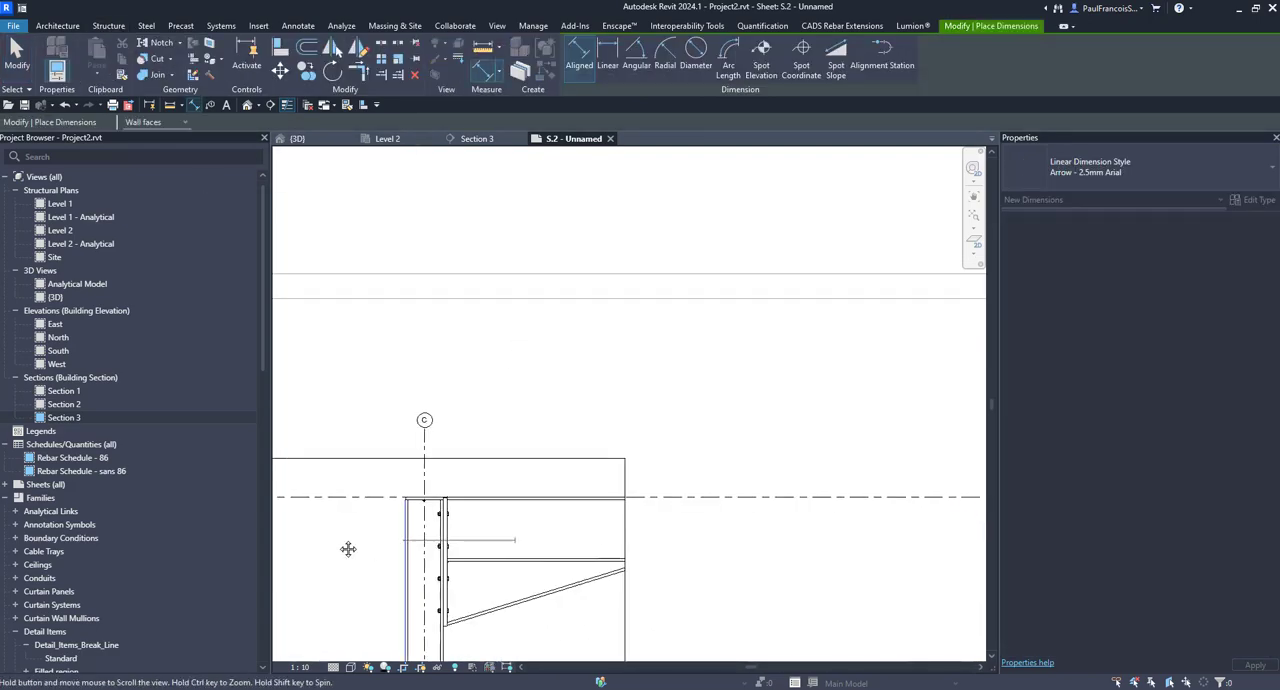
{"action": "scroll", "coordinate": [865, 543], "scroll_direction": "up", "scroll_amount": 3}
{"action": "scroll", "coordinate": [865, 543], "scroll_direction": "up", "scroll_amount": 2}
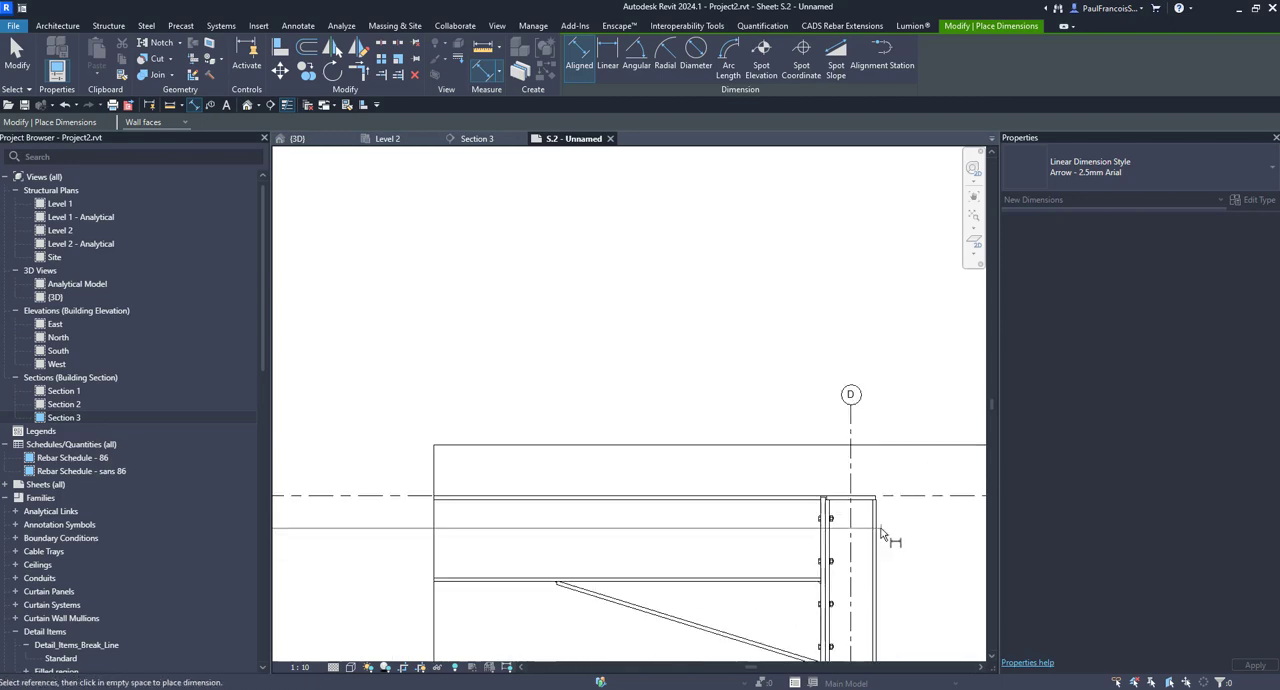
{"action": "scroll", "coordinate": [837, 574], "scroll_direction": "down", "scroll_amount": 2}
{"action": "scroll", "coordinate": [712, 537], "scroll_direction": "down", "scroll_amount": 3}
{"action": "scroll", "coordinate": [626, 501], "scroll_direction": "up", "scroll_amount": 1}
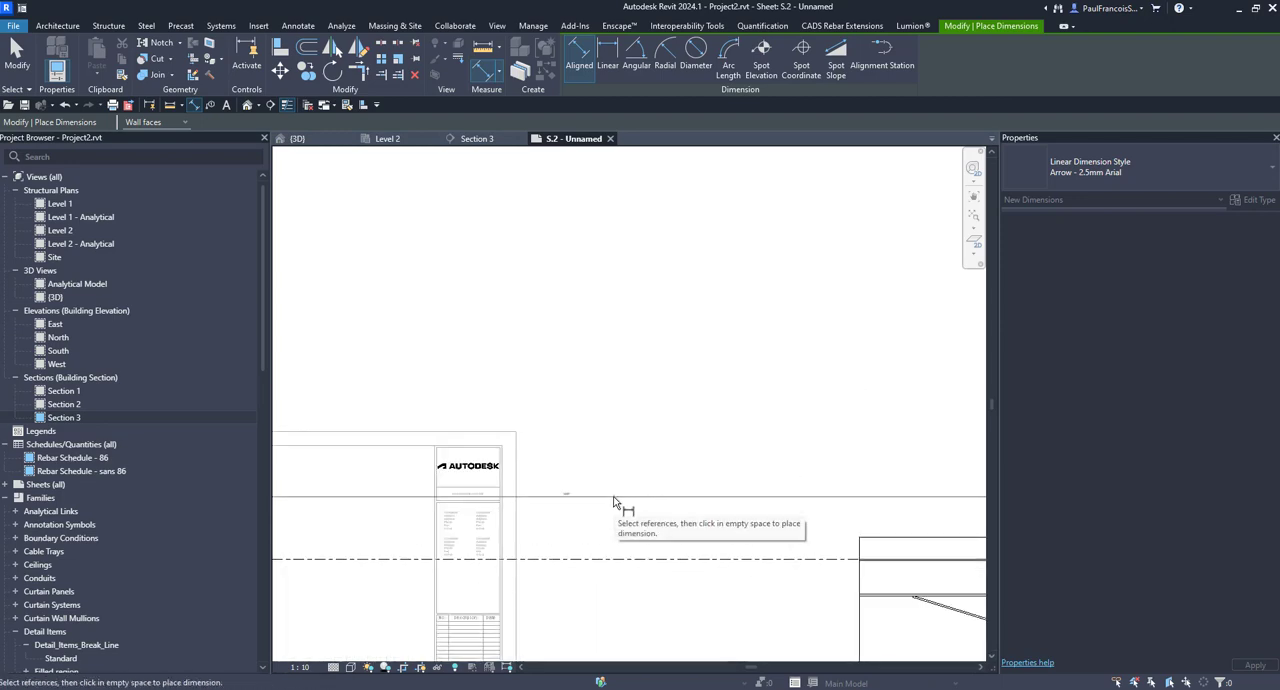
{"action": "scroll", "coordinate": [514, 481], "scroll_direction": "up", "scroll_amount": 2}
{"action": "scroll", "coordinate": [729, 501], "scroll_direction": "up", "scroll_amount": 3}
{"action": "key", "text": "Escape"}
{"action": "key", "text": "Escape"}
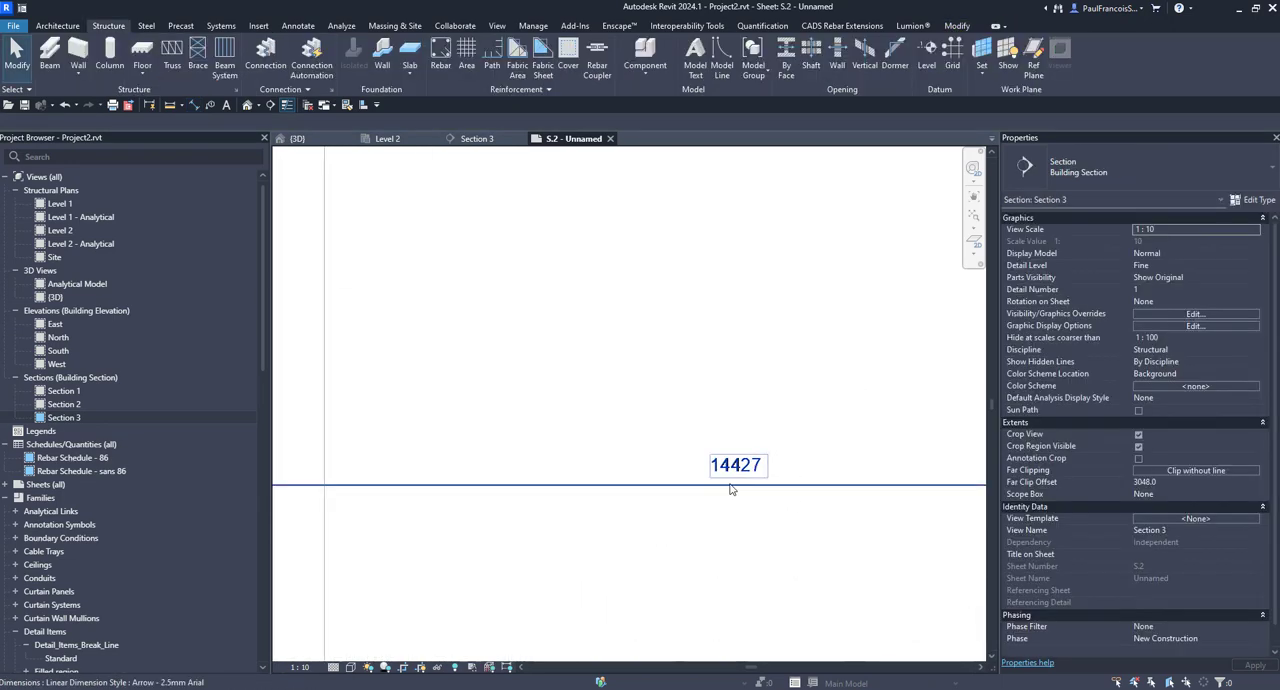
Step: Move the left broken region toward the right one and check the overall dimension above the frame
{"action": "scroll", "coordinate": [623, 503], "scroll_direction": "down", "scroll_amount": 3}
{"action": "scroll", "coordinate": [576, 529], "scroll_direction": "down", "scroll_amount": 3}
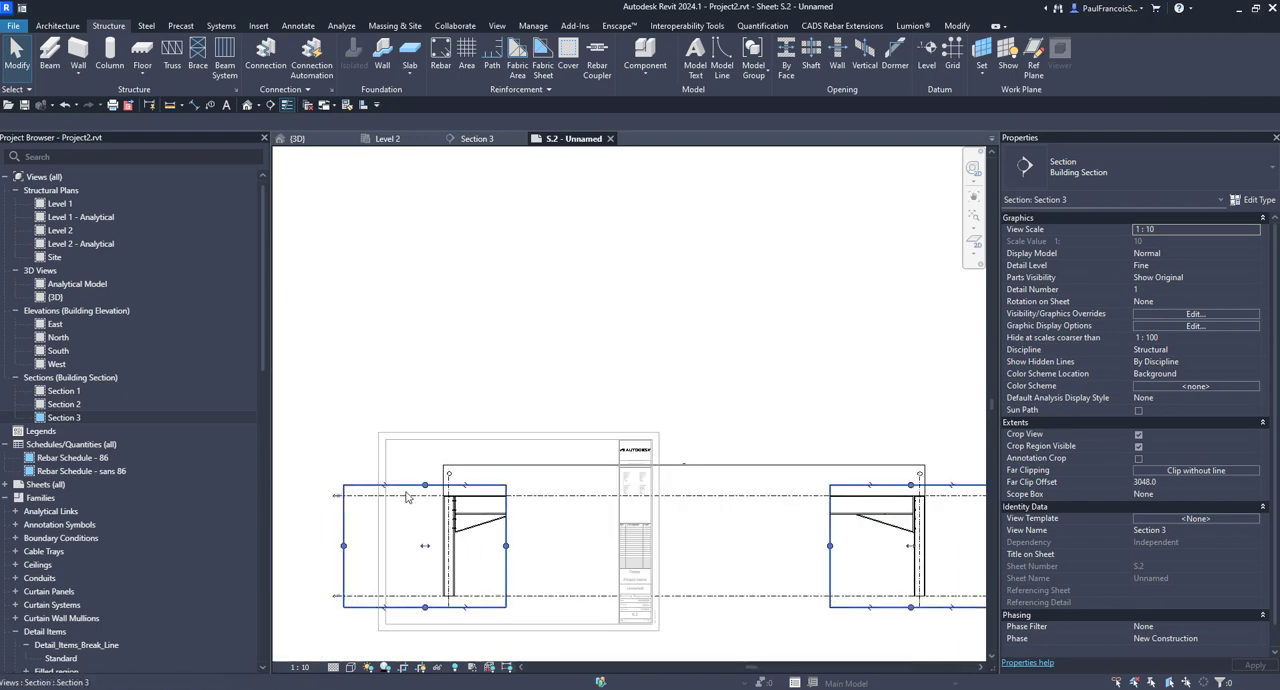
{"action": "left_click_drag", "start_coordinate": [407, 497], "coordinate": [617, 497]}
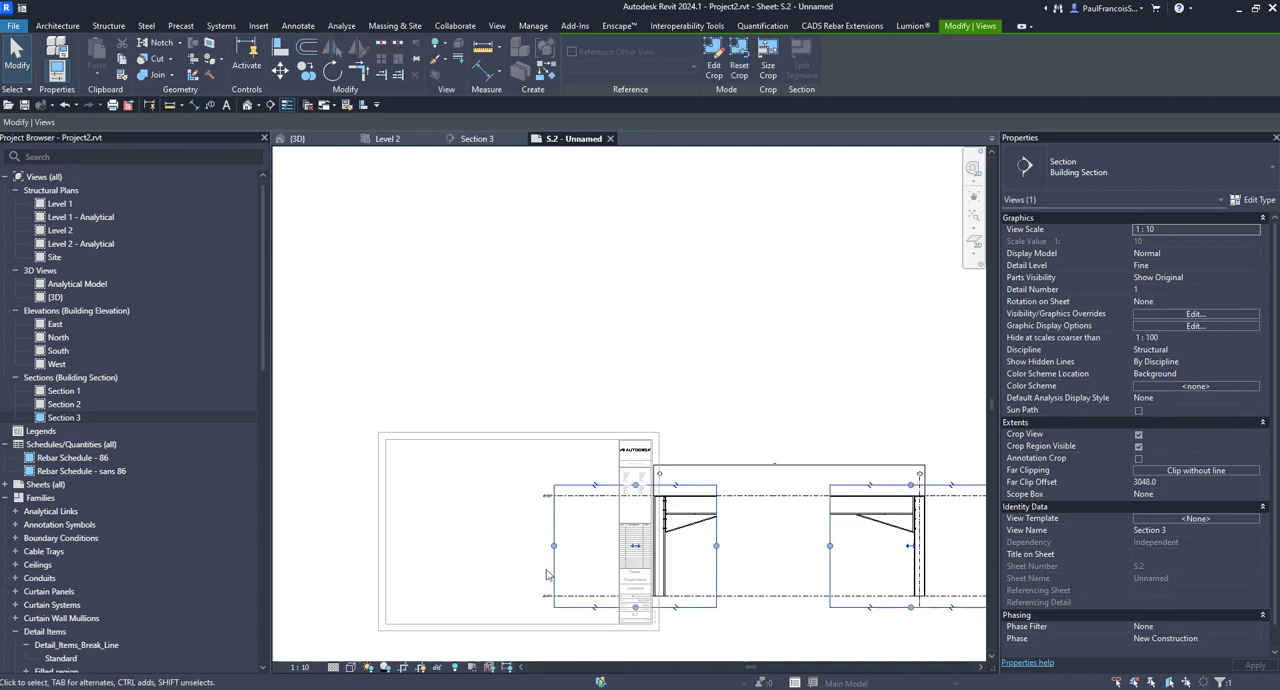
{"action": "scroll", "coordinate": [749, 480], "scroll_direction": "up", "scroll_amount": 6}
{"action": "key", "text": "Escape"}
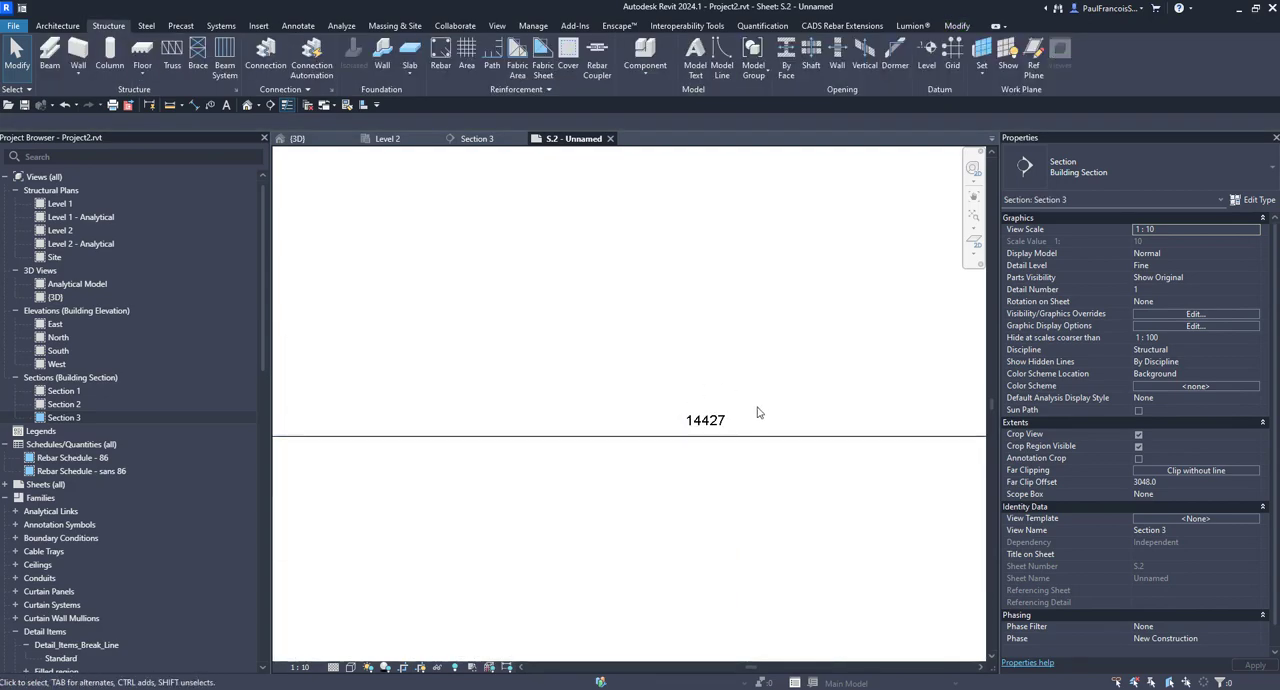
{"action": "scroll", "coordinate": [611, 483], "scroll_direction": "down", "scroll_amount": 6}
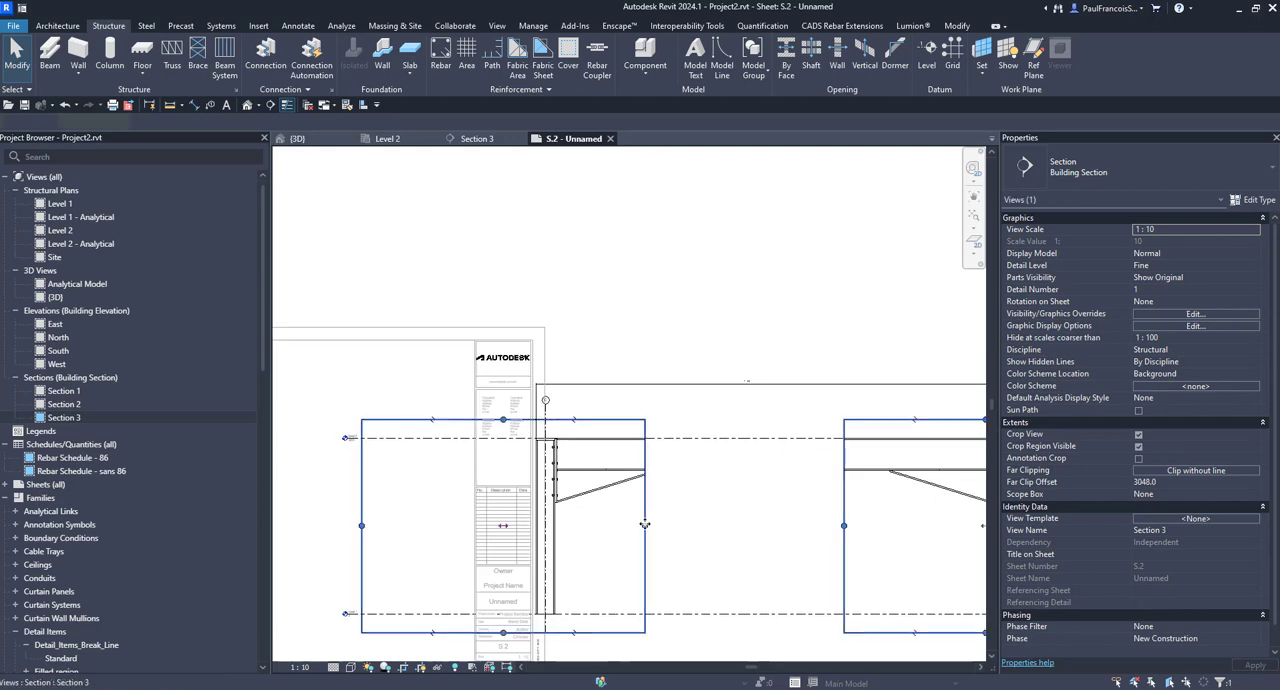
Step: Resize the left crop region so it ends just beyond the haunch and lies close to the outside of the column
{"action": "left_click_drag", "start_coordinate": [645, 524], "coordinate": [697, 524]}
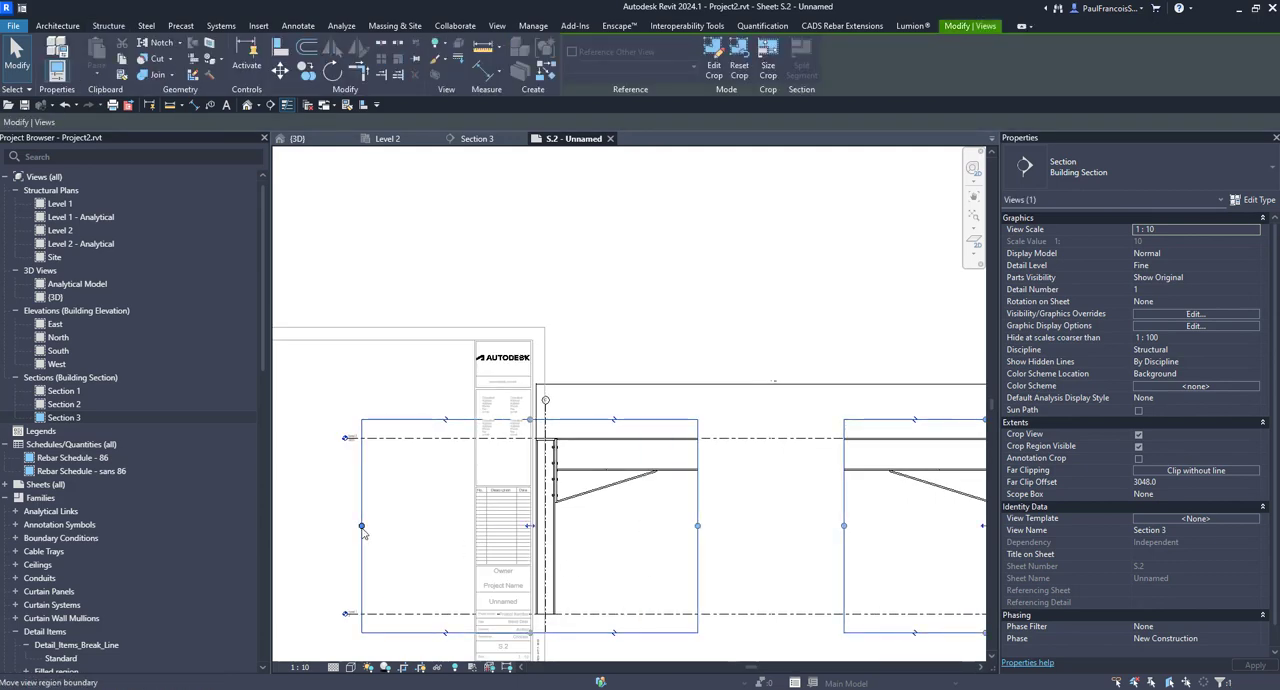
{"action": "left_click_drag", "start_coordinate": [362, 526], "coordinate": [516, 526]}
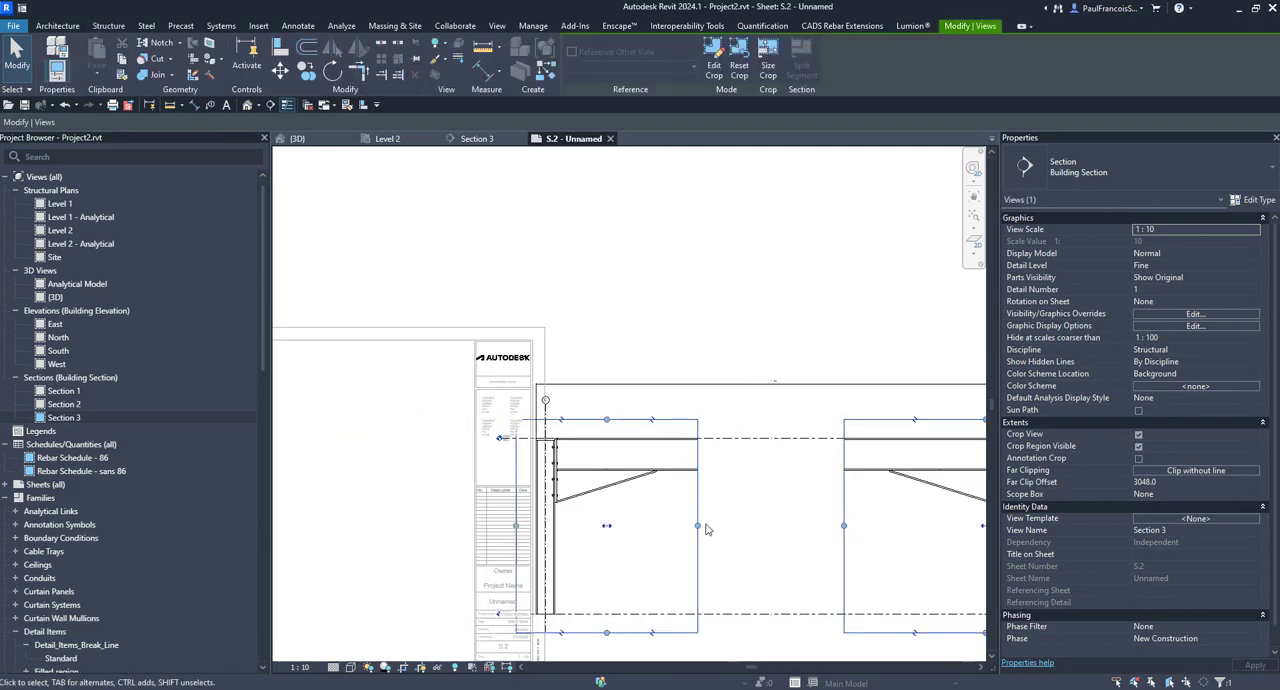
{"action": "left_click_drag", "start_coordinate": [698, 527], "coordinate": [669, 531]}
{"action": "left_click", "coordinate": [657, 549]}
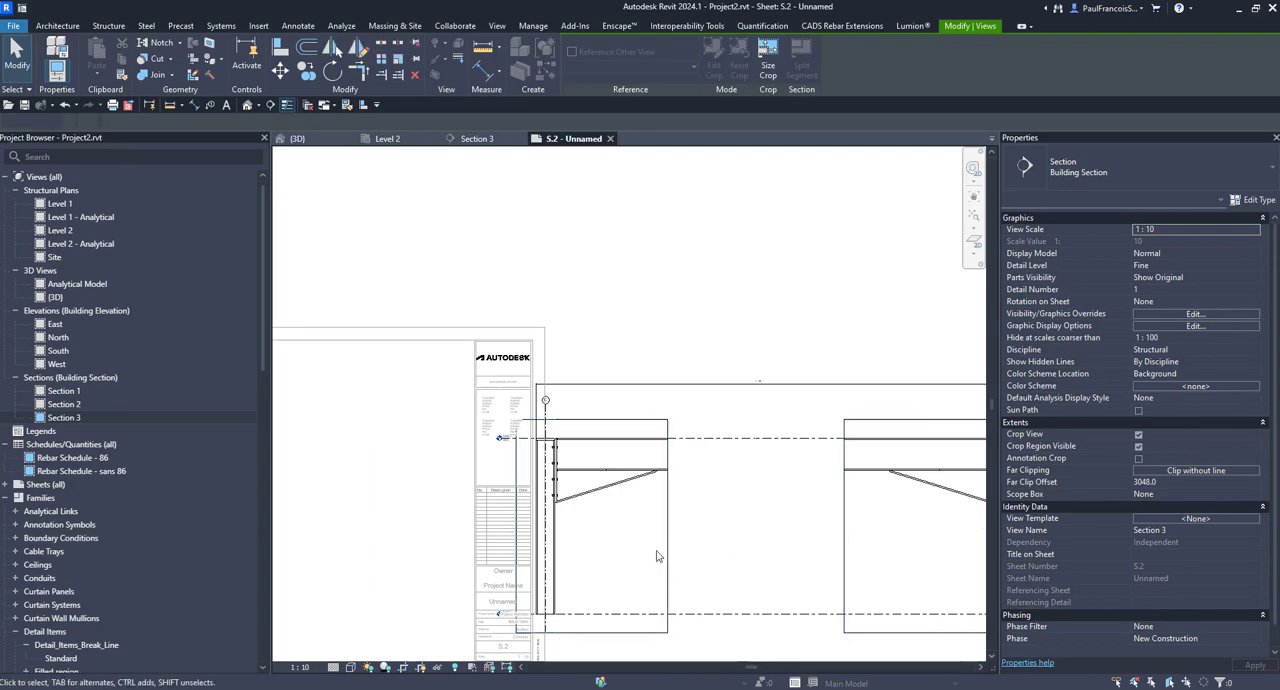
{"action": "scroll", "coordinate": [657, 547], "scroll_direction": "down", "scroll_amount": 2}
{"action": "scroll", "coordinate": [767, 526], "scroll_direction": "up", "scroll_amount": 2}
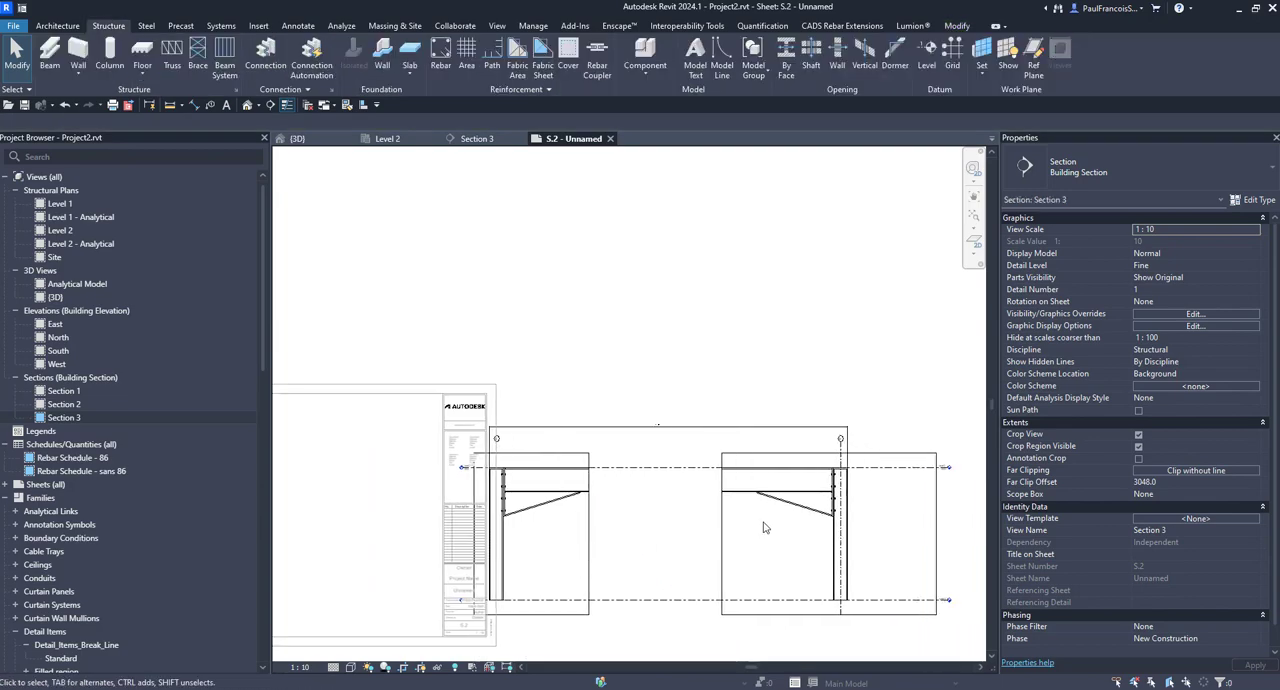
Step: Trim the right crop region close to the outside of its column and just beyond the end of its haunch
{"action": "left_click", "coordinate": [632, 541]}
{"action": "scroll", "coordinate": [632, 541], "scroll_direction": "down", "scroll_amount": 1}
{"action": "left_click_drag", "start_coordinate": [775, 541], "coordinate": [660, 543]}
{"action": "scroll", "coordinate": [660, 543], "scroll_direction": "up", "scroll_amount": 1}
{"action": "left_click_drag", "start_coordinate": [510, 537], "coordinate": [548, 541]}
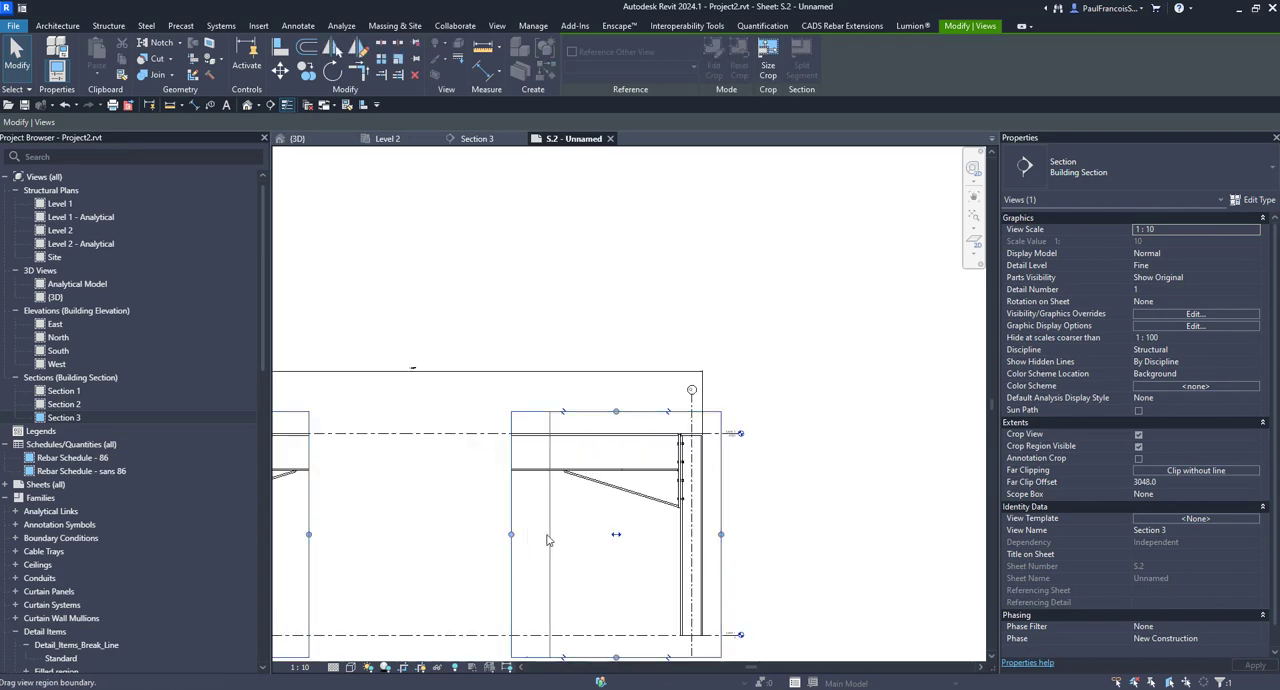
{"action": "left_click", "coordinate": [797, 560]}
{"action": "scroll", "coordinate": [728, 546], "scroll_direction": "down", "scroll_amount": 2}
{"action": "middle_click_drag", "start_coordinate": [728, 546], "coordinate": [849, 535]}
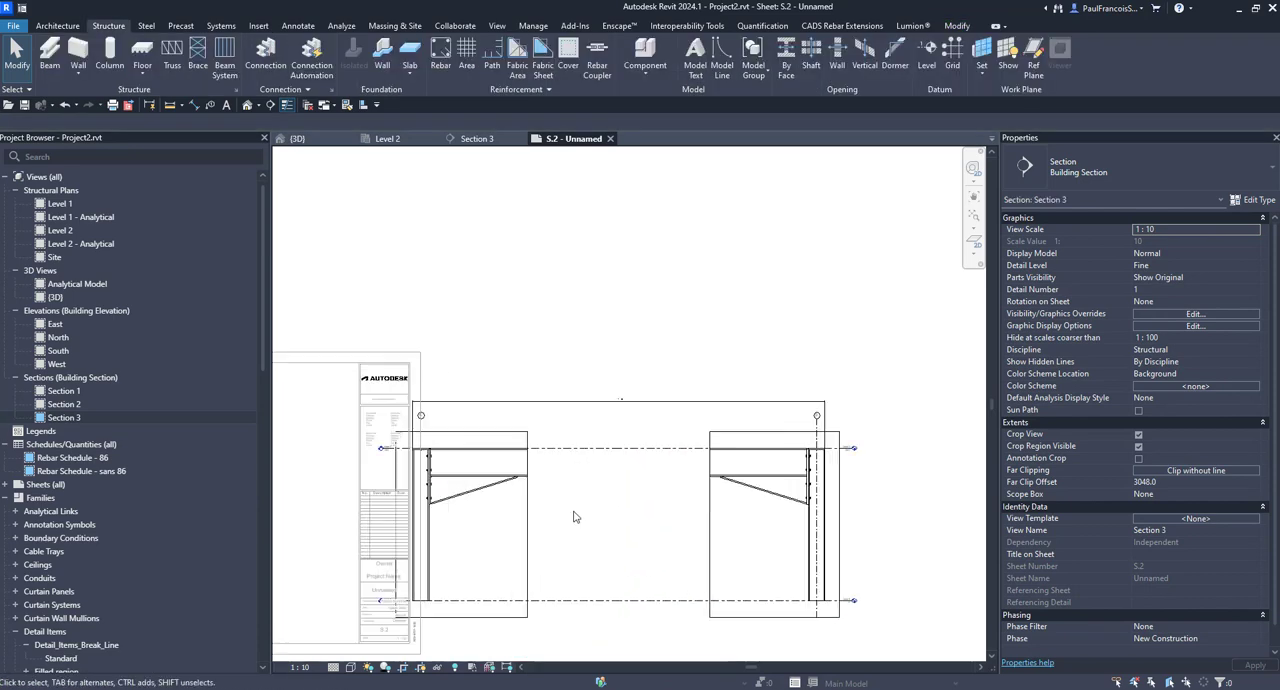
Step: Move the trimmed left region closer to the right one, leaving a narrow gap between the two frame ends
{"action": "left_click", "coordinate": [497, 436]}
{"action": "left_click_drag", "start_coordinate": [462, 525], "coordinate": [570, 527]}
{"action": "scroll", "coordinate": [617, 512], "scroll_direction": "down", "scroll_amount": 2}
{"action": "left_click", "coordinate": [636, 523]}
Step: Try to move all the section's elements together onto the sheet, and undo the move
{"action": "mouse_move", "coordinate": [518, 385]}
{"action": "left_mouse_down"}
{"action": "mouse_move", "coordinate": [634, 537]}
{"action": "mouse_move", "coordinate": [843, 636]}
{"action": "left_mouse_up"}
{"action": "middle_click_drag", "start_coordinate": [763, 591], "coordinate": [870, 568]}
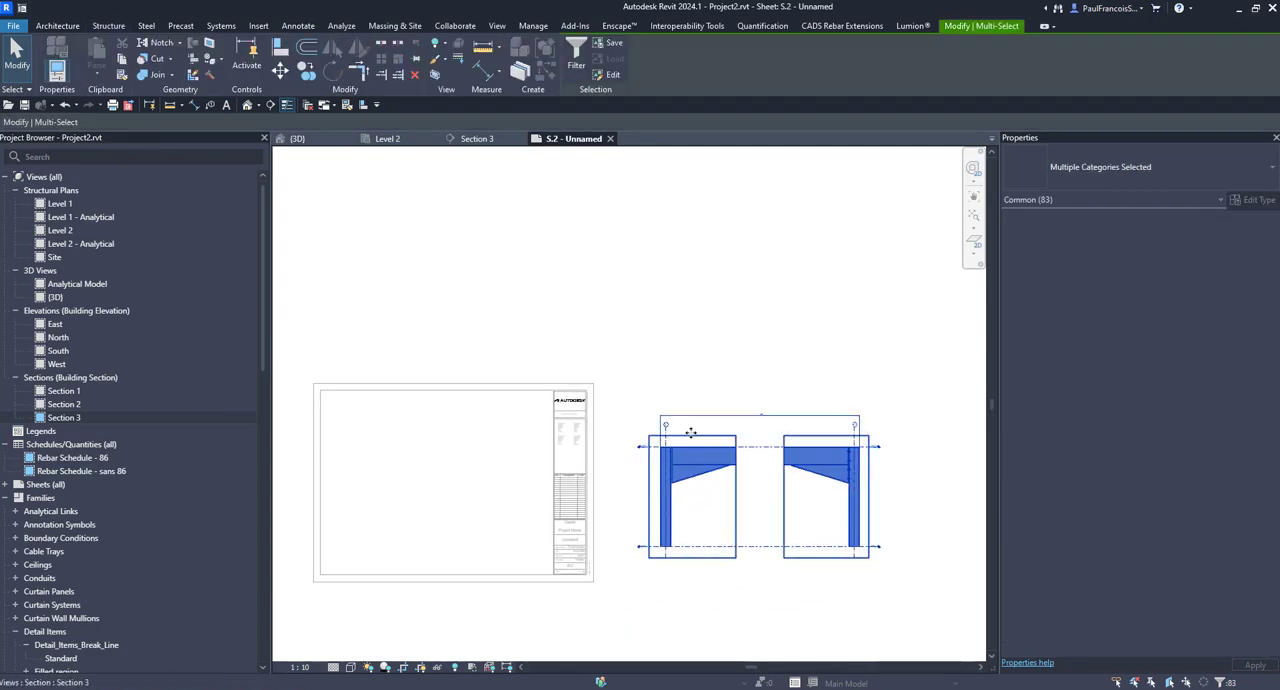
{"action": "left_click_drag", "start_coordinate": [686, 434], "coordinate": [358, 424]}
{"action": "left_click", "coordinate": [388, 320]}
{"action": "scroll", "coordinate": [580, 528], "scroll_direction": "down", "scroll_amount": 2}
{"action": "scroll", "coordinate": [411, 490], "scroll_direction": "up", "scroll_amount": 3}
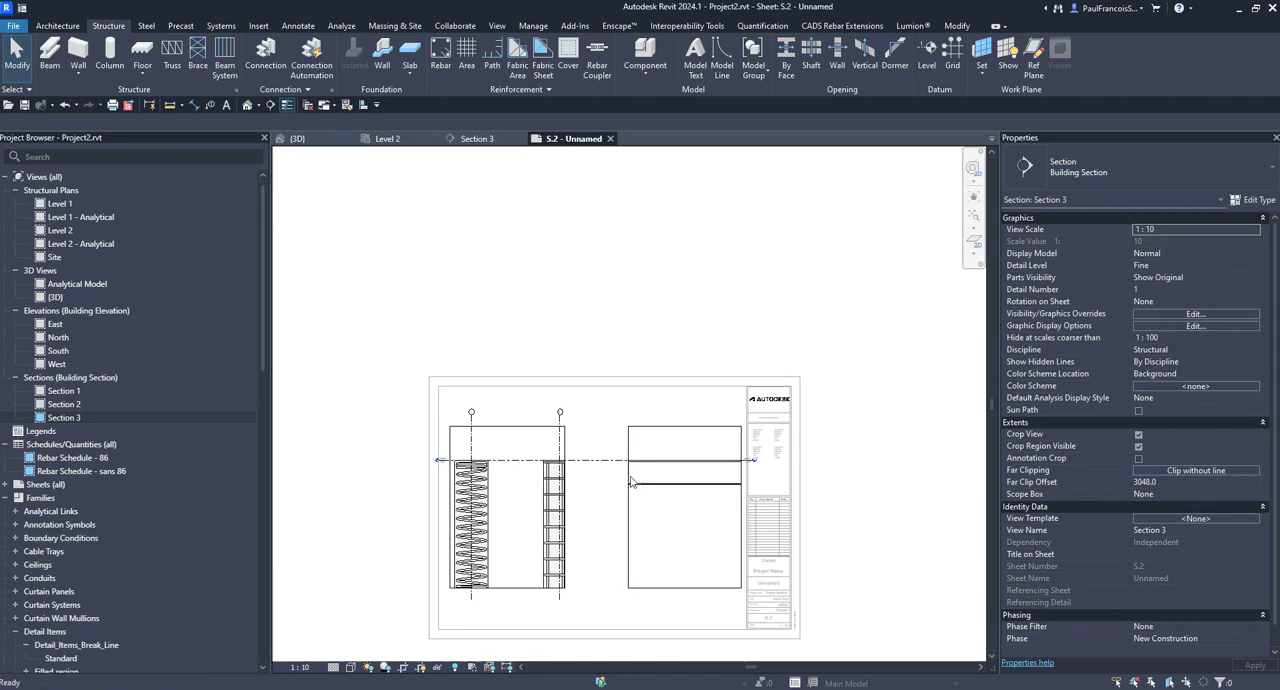
{"action": "key", "text": "ctrl+z"}
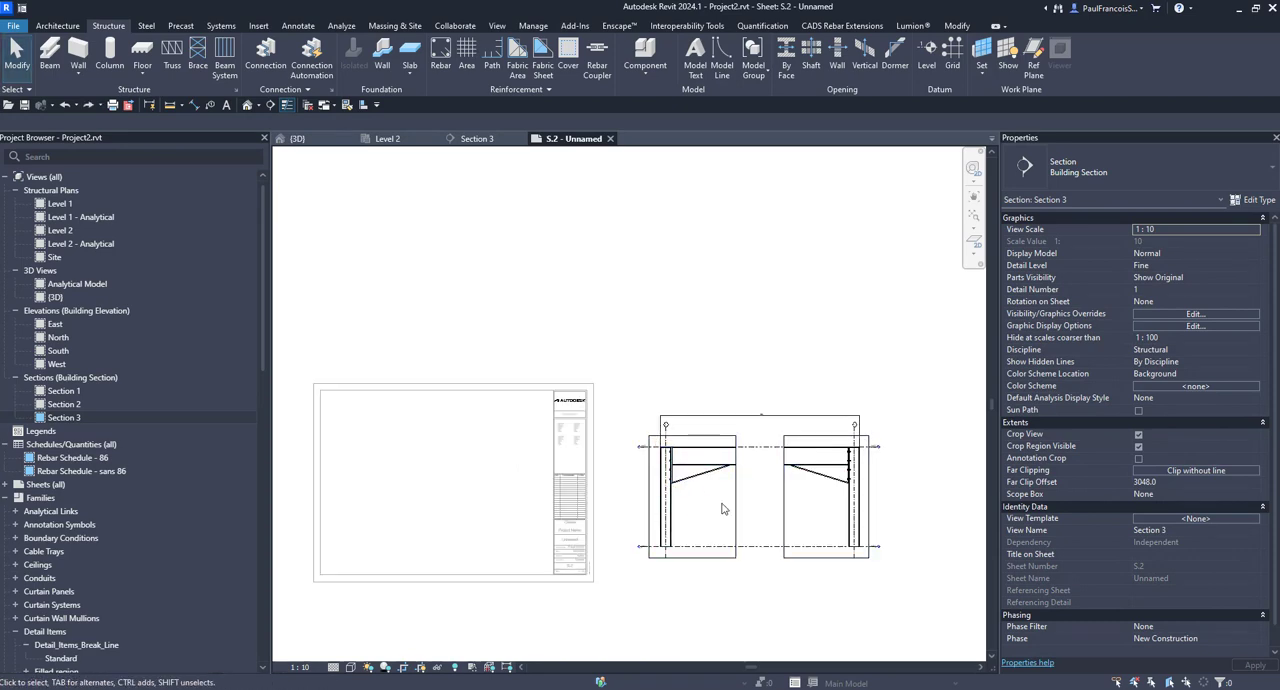
Step: Move the left region onto the sheet's drawing area and the right region beside it, clear of the title block
{"action": "left_click_drag", "start_coordinate": [733, 505], "coordinate": [374, 494]}
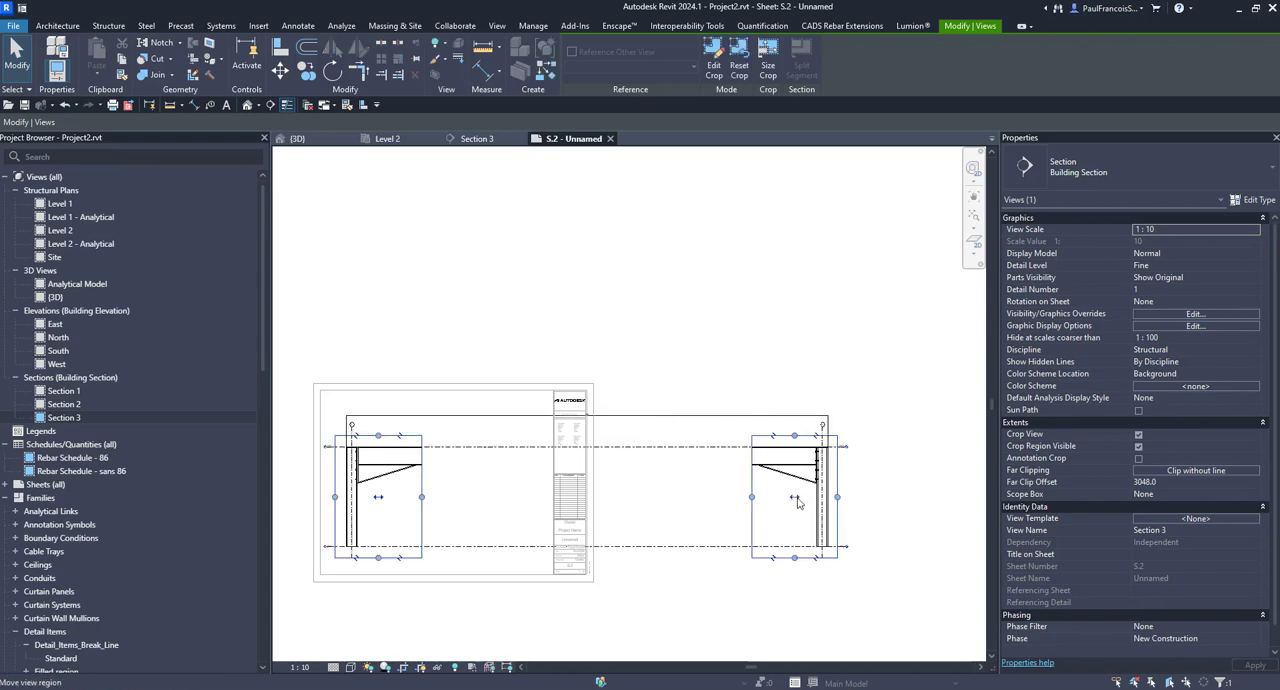
{"action": "left_click_drag", "start_coordinate": [468, 510], "coordinate": [493, 514]}
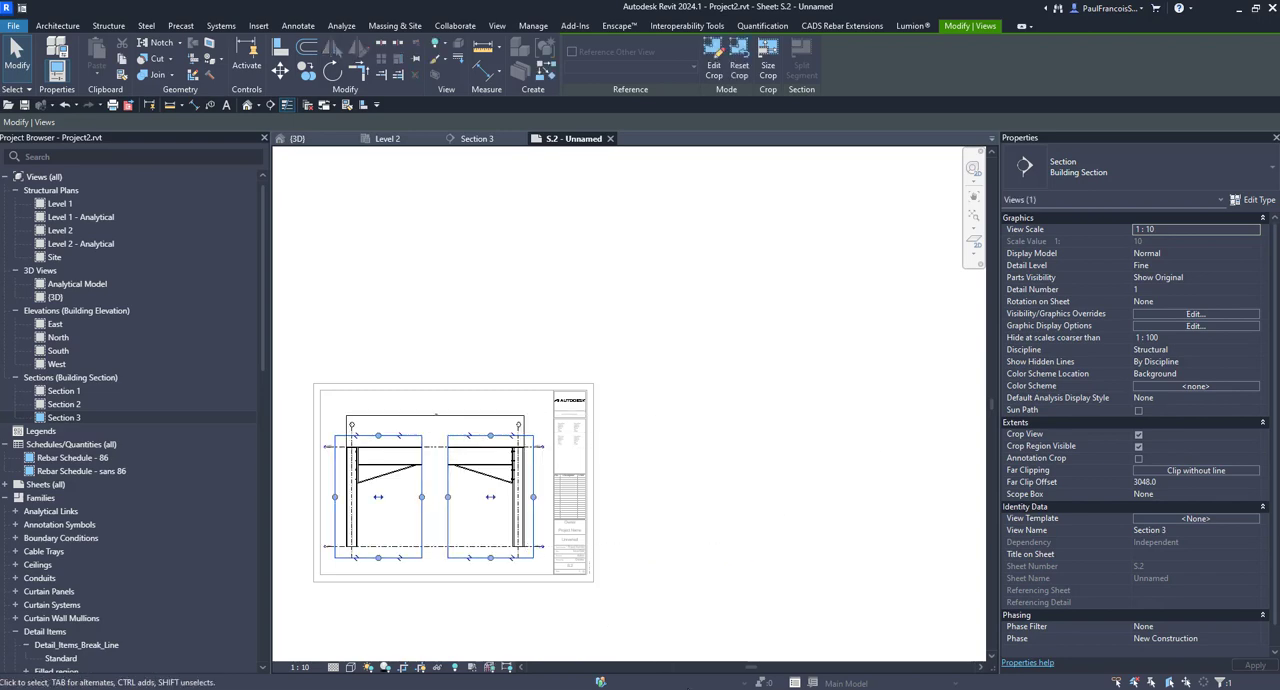
{"action": "left_click", "coordinate": [640, 525]}
{"action": "scroll", "coordinate": [630, 500], "scroll_direction": "down", "scroll_amount": 1}
{"action": "scroll", "coordinate": [535, 480], "scroll_direction": "up", "scroll_amount": 3}
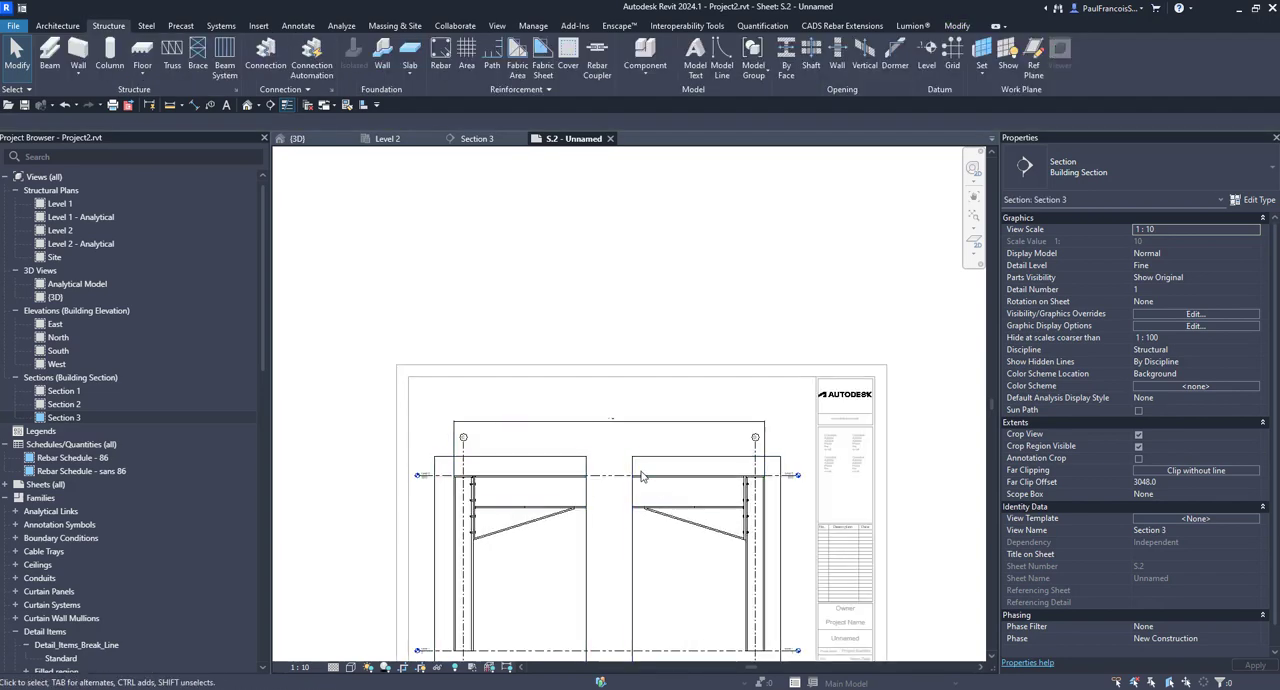
{"action": "scroll", "coordinate": [575, 490], "scroll_direction": "down", "scroll_amount": 2}
{"action": "scroll", "coordinate": [571, 491], "scroll_direction": "up", "scroll_amount": 2}
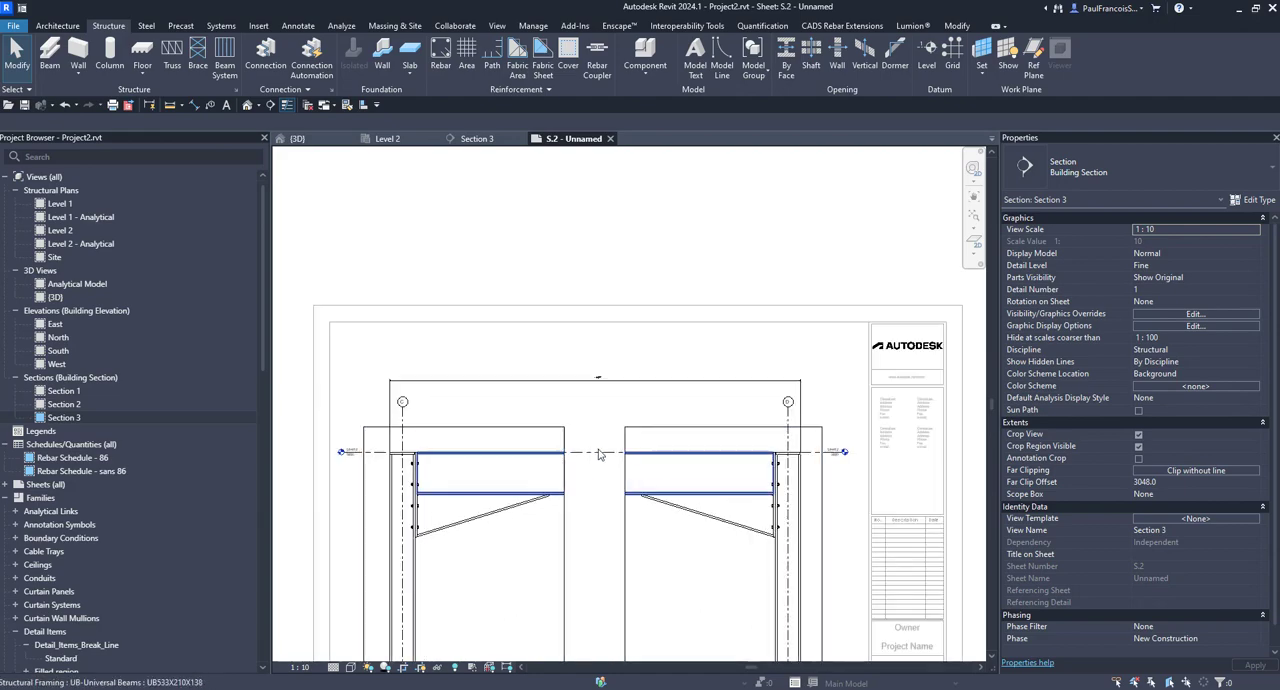
{"action": "scroll", "coordinate": [625, 340], "scroll_direction": "down", "scroll_amount": 1}
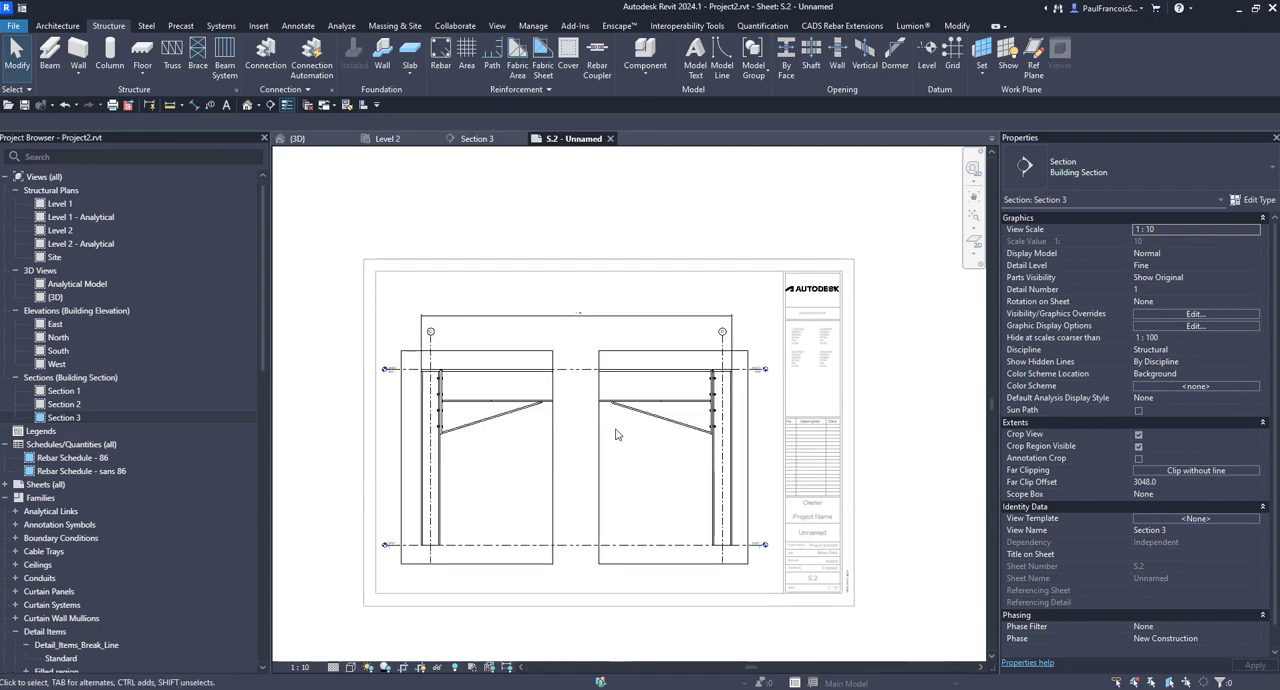
Step: Place a Standard Detail_Items_Break_Line component at beam level in the gap between the two frame regions
{"action": "scroll", "coordinate": [556, 345], "scroll_direction": "up", "scroll_amount": 1}
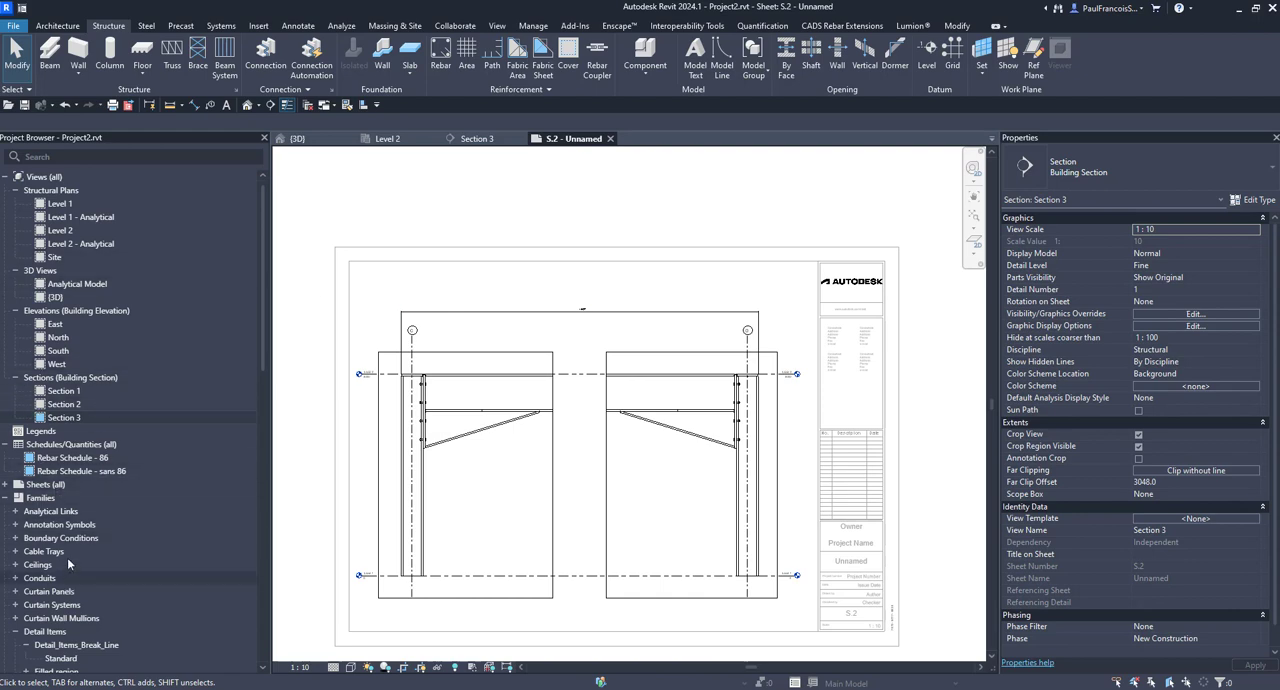
{"action": "scroll", "coordinate": [67, 557], "scroll_direction": "down", "scroll_amount": 5}
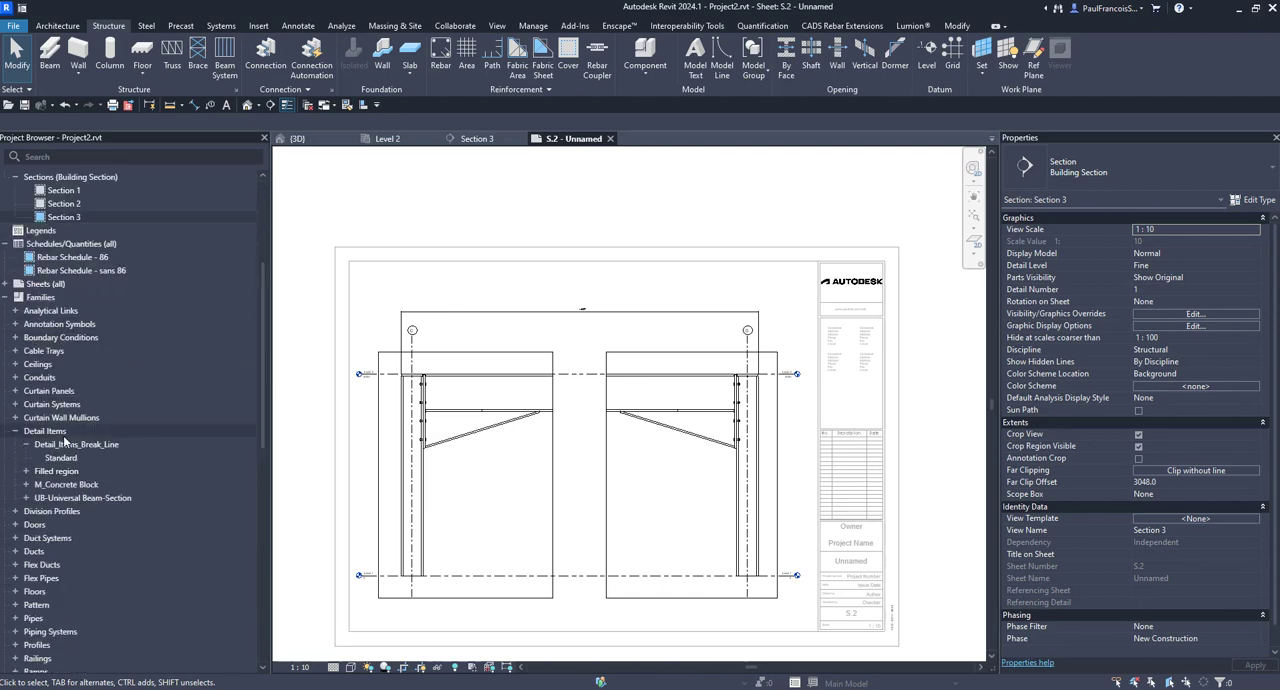
{"action": "left_click", "coordinate": [171, 463]}
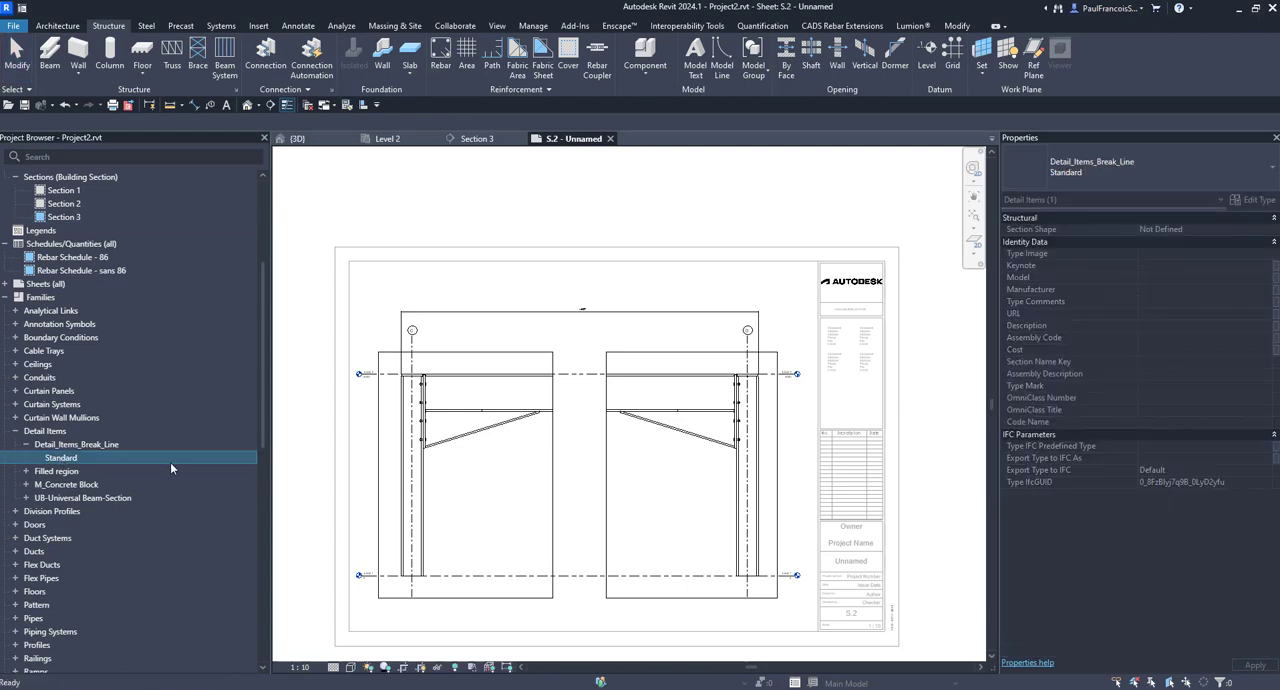
{"action": "scroll", "coordinate": [584, 388], "scroll_direction": "up", "scroll_amount": 3}
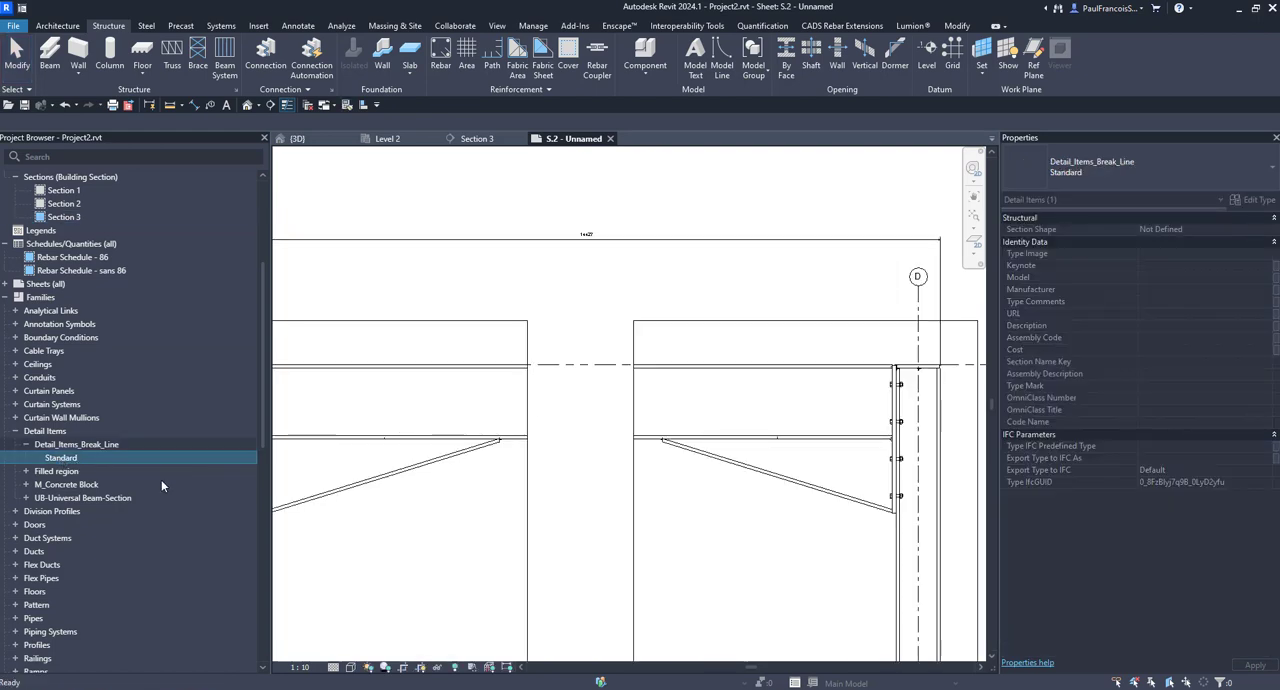
{"action": "left_click", "coordinate": [573, 413]}
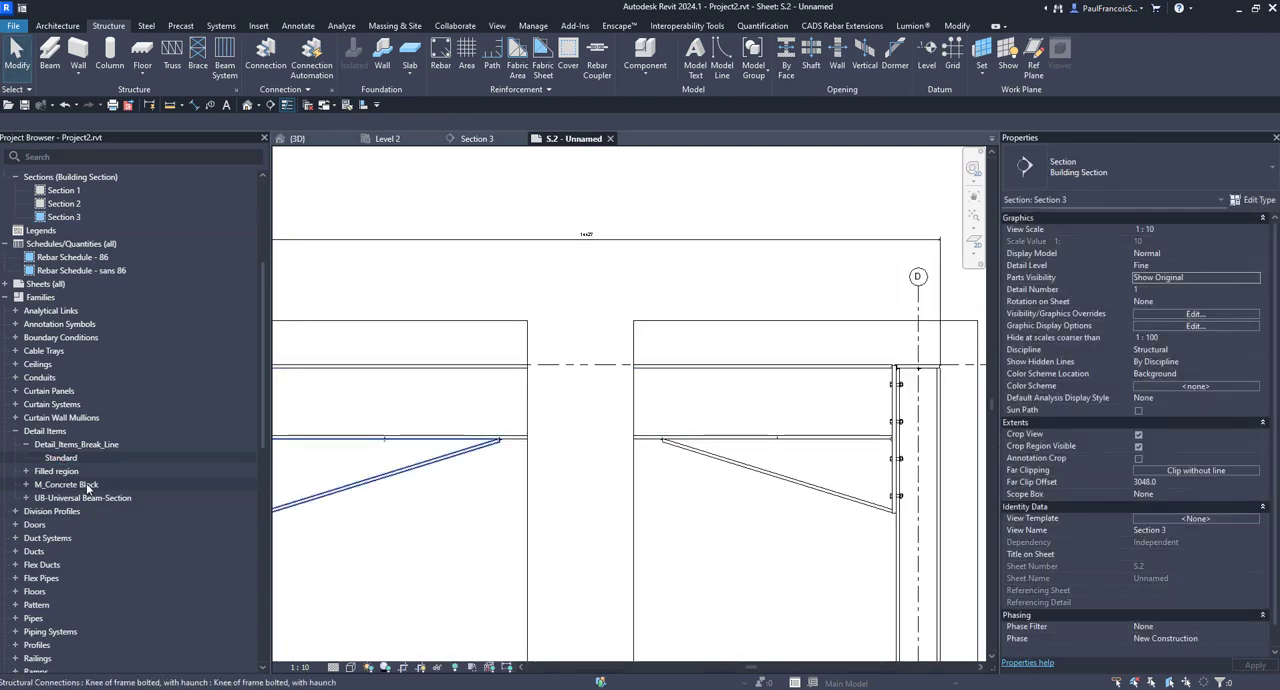
{"action": "left_click_drag", "start_coordinate": [62, 463], "coordinate": [571, 414]}
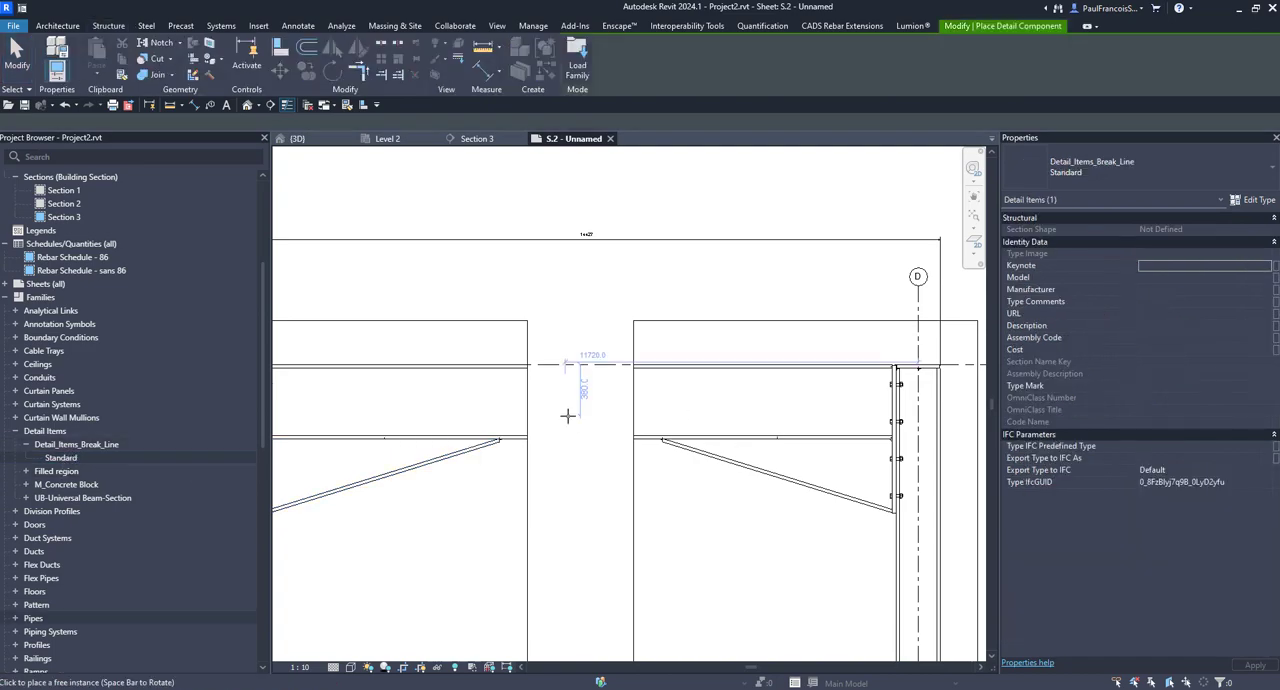
{"action": "scroll", "coordinate": [575, 440], "scroll_direction": "down", "scroll_amount": 2}
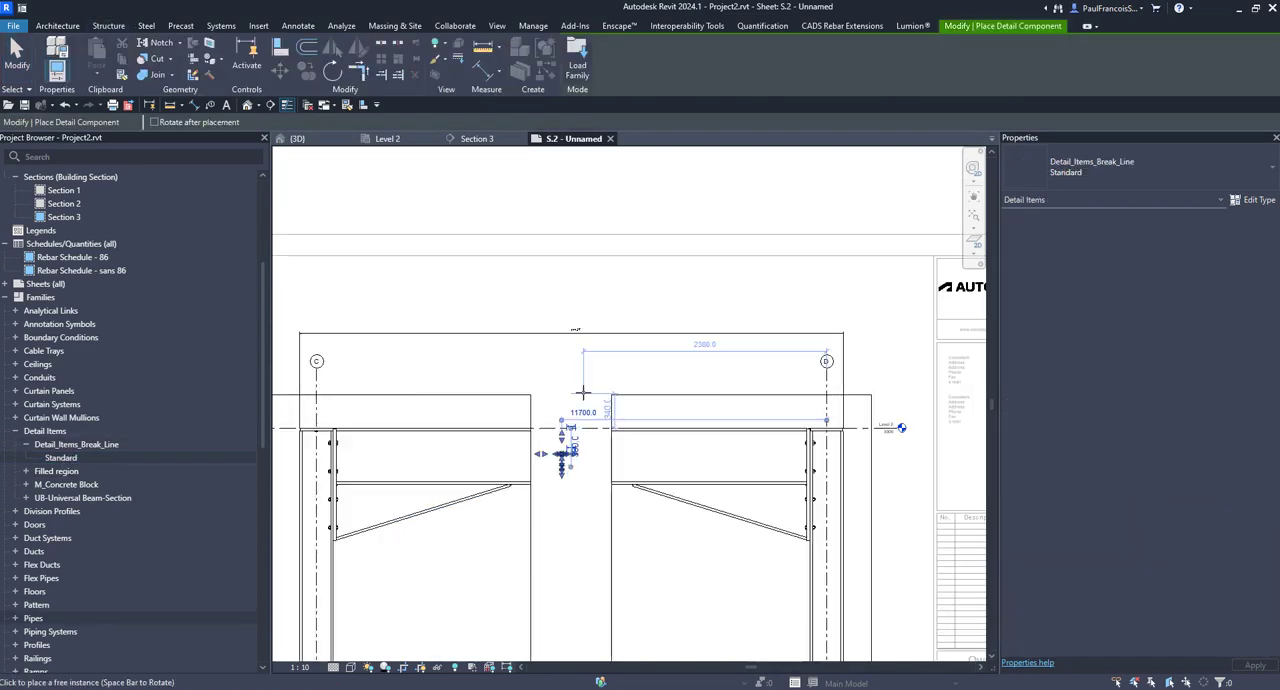
{"action": "scroll", "coordinate": [585, 385], "scroll_direction": "down", "scroll_amount": 3}
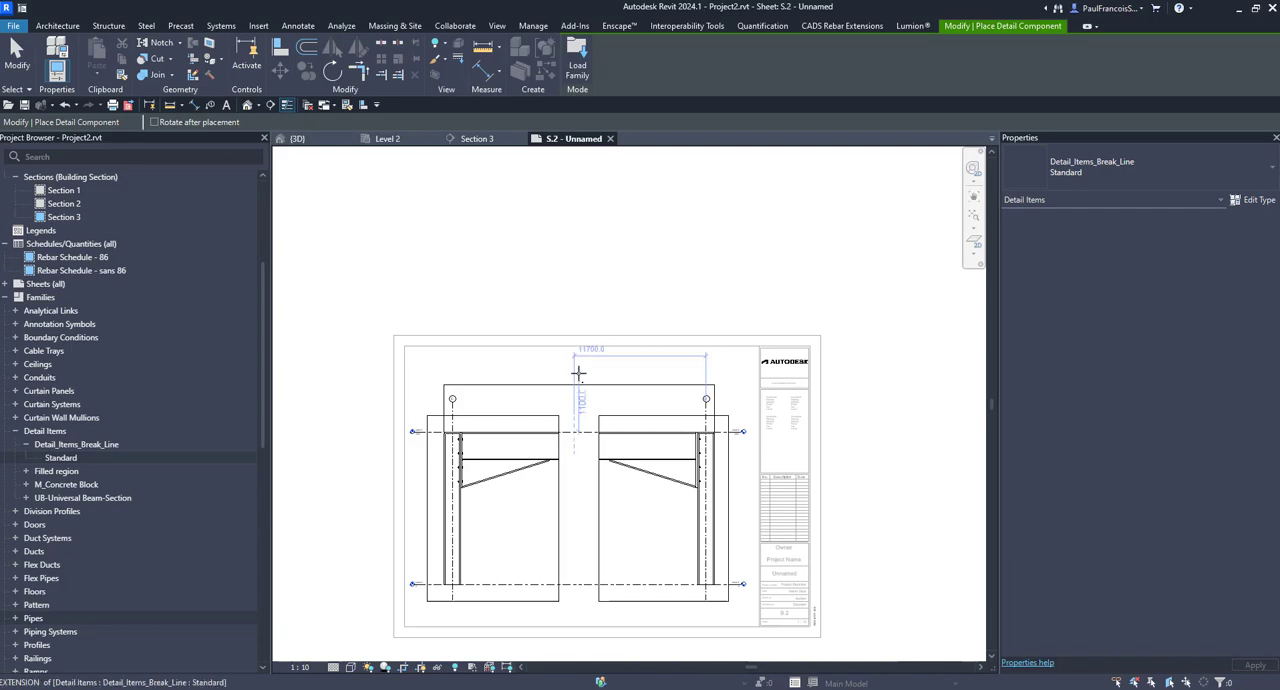
{"action": "left_click", "coordinate": [579, 372]}
{"action": "key", "text": "Escape"}
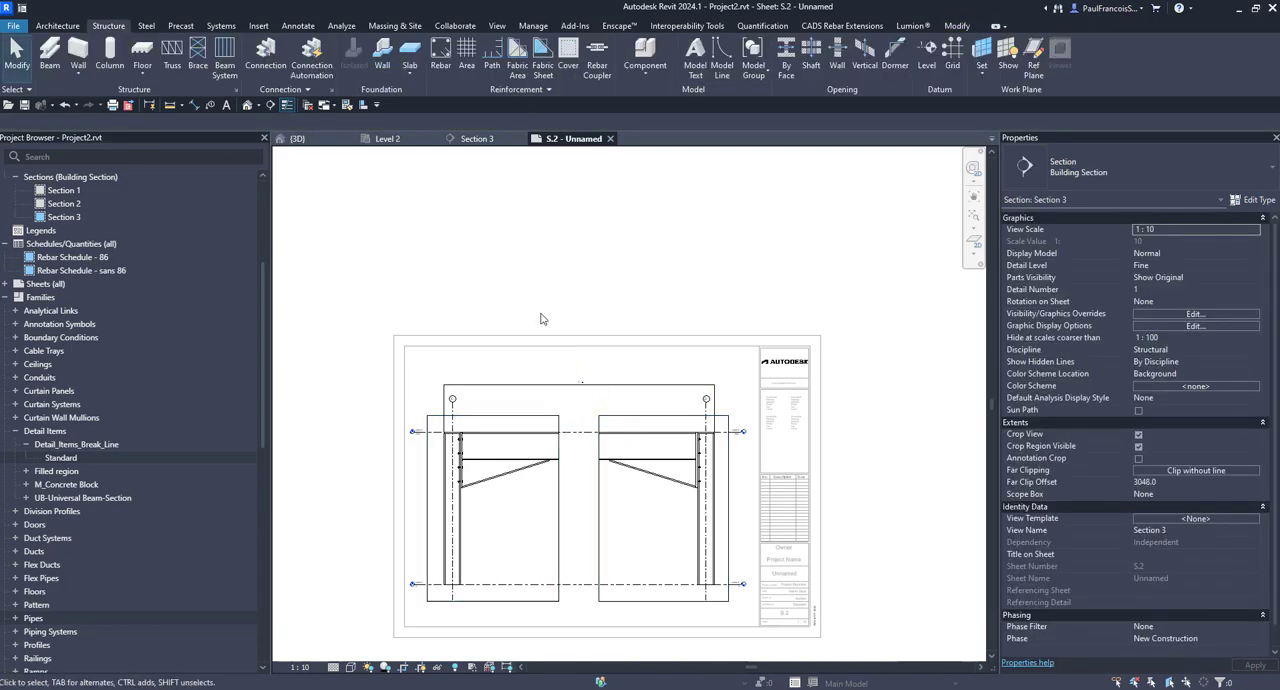
{"action": "left_click_drag", "start_coordinate": [526, 313], "coordinate": [569, 515]}
{"action": "key", "text": "Escape"}
{"action": "scroll", "coordinate": [569, 518], "scroll_direction": "down", "scroll_amount": 1}
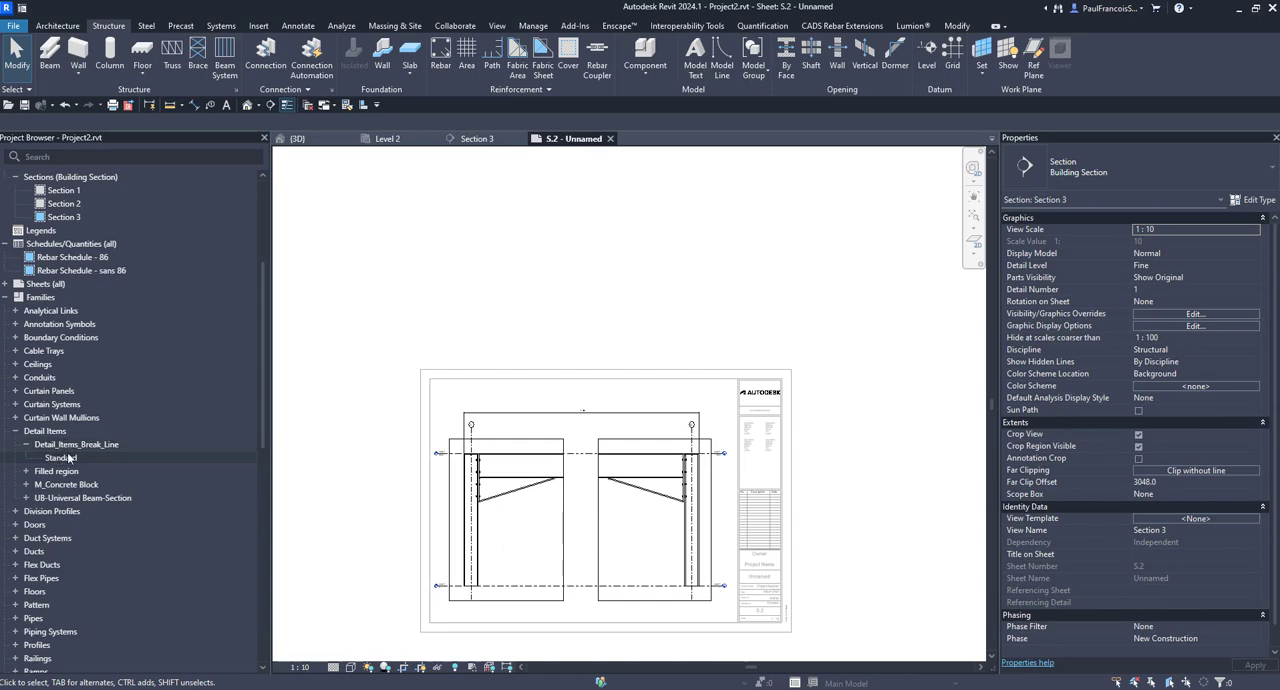
Step: Place another Standard break line inside the left region, just above Level 1 and near the region's inner edge
{"action": "left_click_drag", "start_coordinate": [58, 457], "coordinate": [527, 578]}
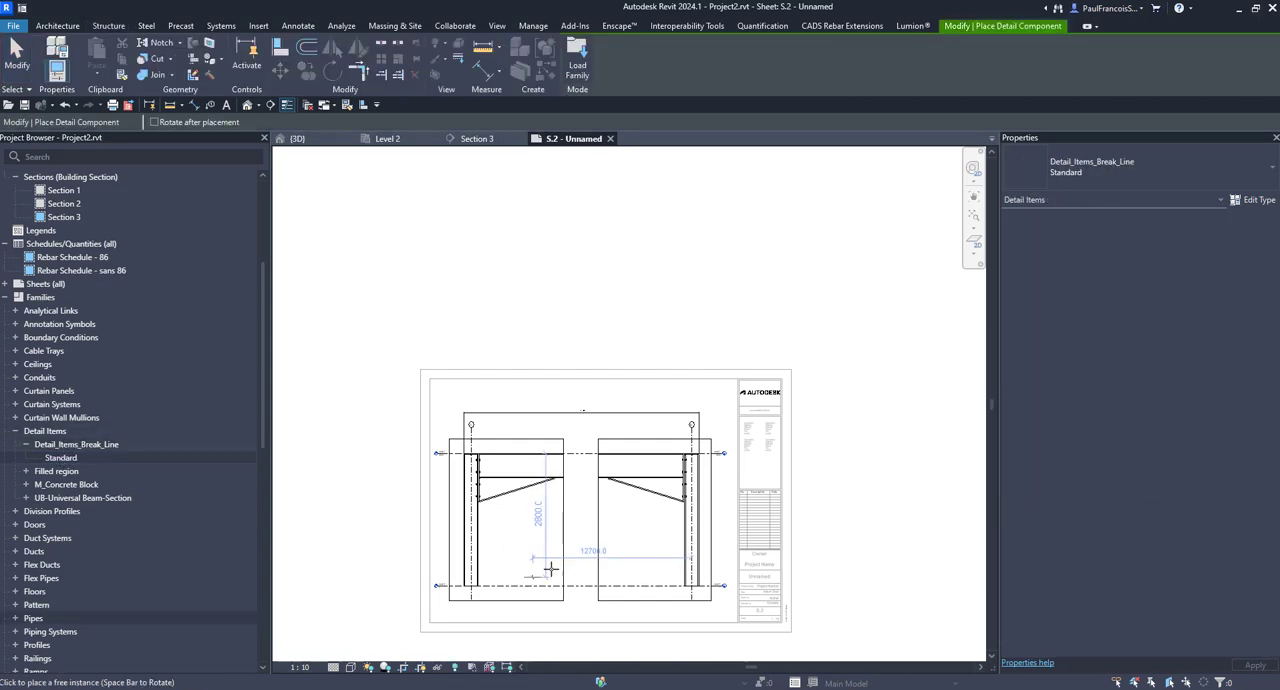
{"action": "scroll", "coordinate": [530, 575], "scroll_direction": "up", "scroll_amount": 3}
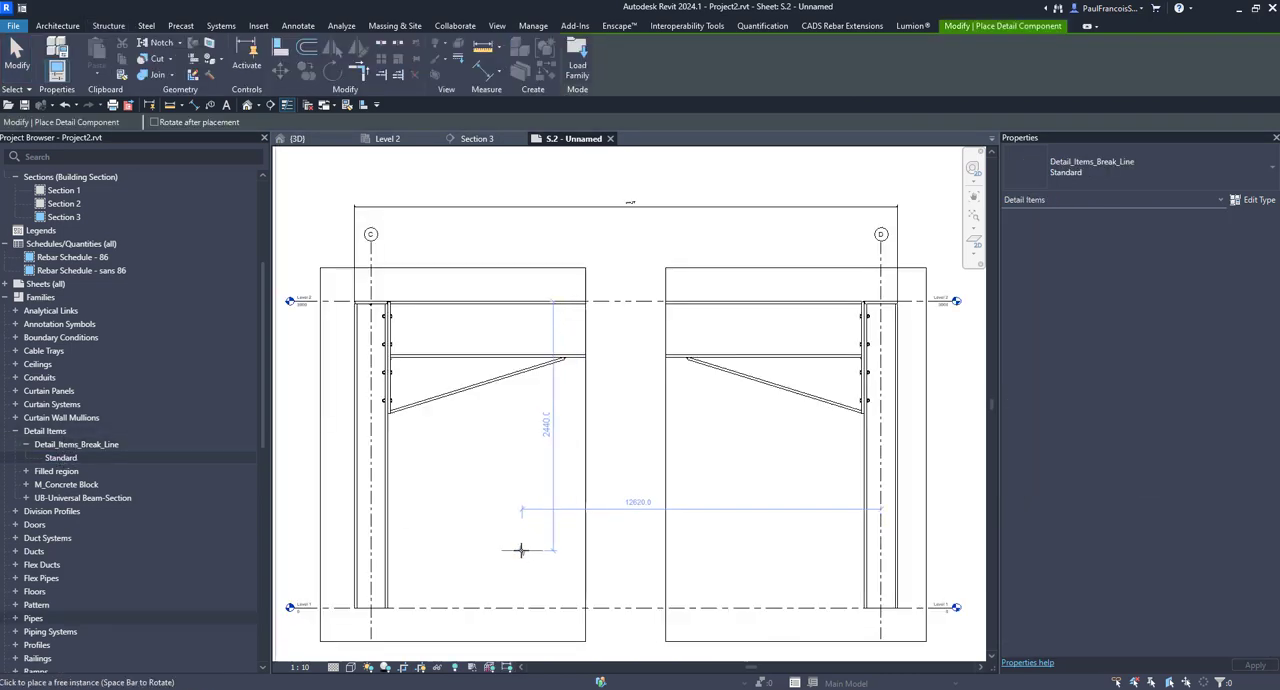
{"action": "left_click", "coordinate": [555, 589]}
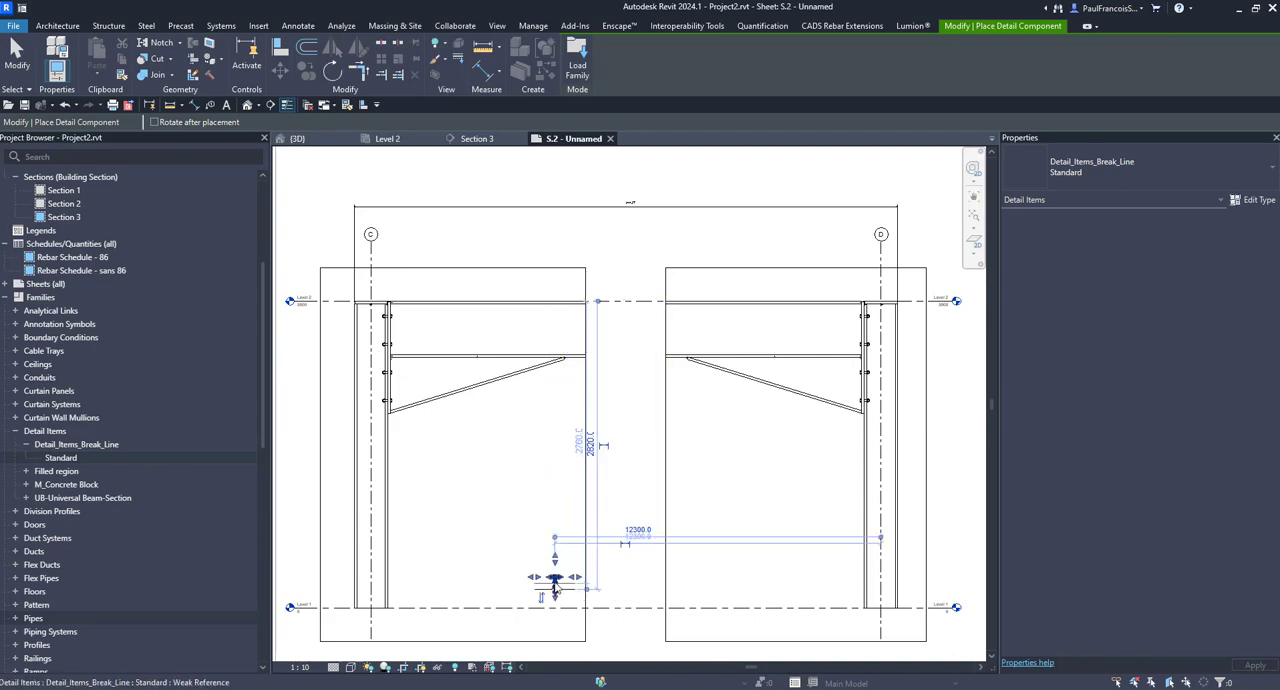
{"action": "scroll", "coordinate": [559, 586], "scroll_direction": "down", "scroll_amount": 2}
{"action": "scroll", "coordinate": [573, 588], "scroll_direction": "up", "scroll_amount": 4}
{"action": "key", "text": "Escape"}
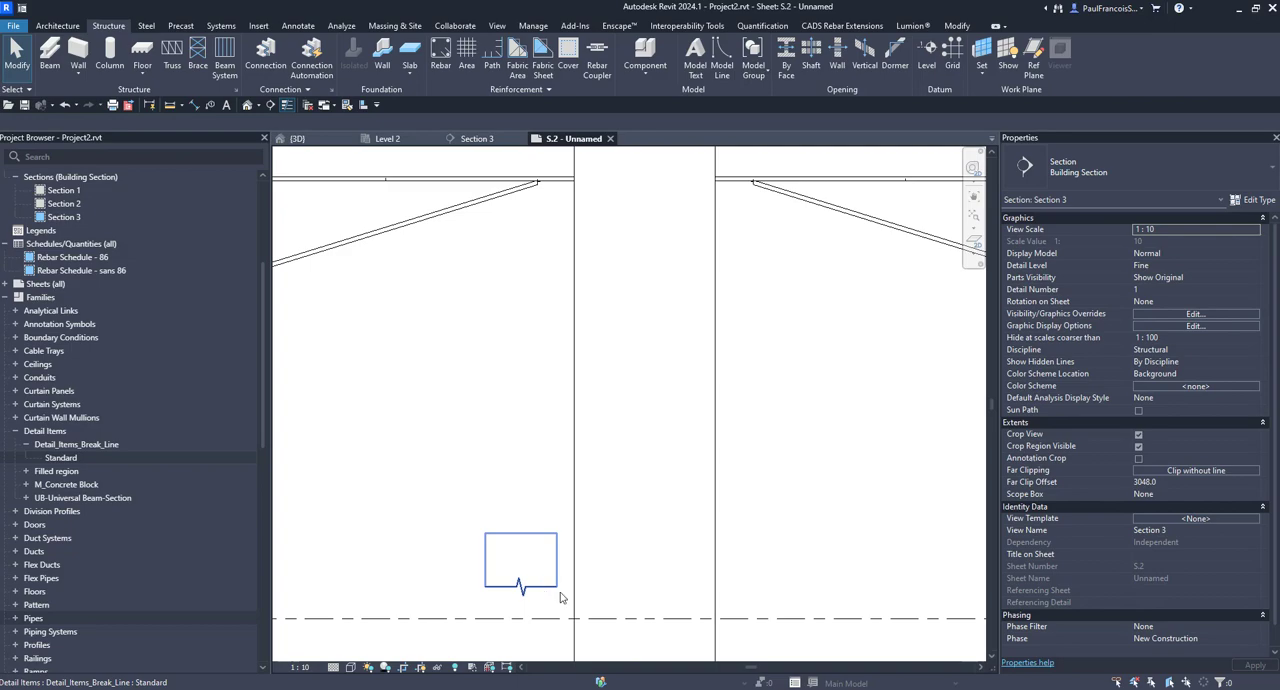
{"action": "left_click", "coordinate": [558, 592]}
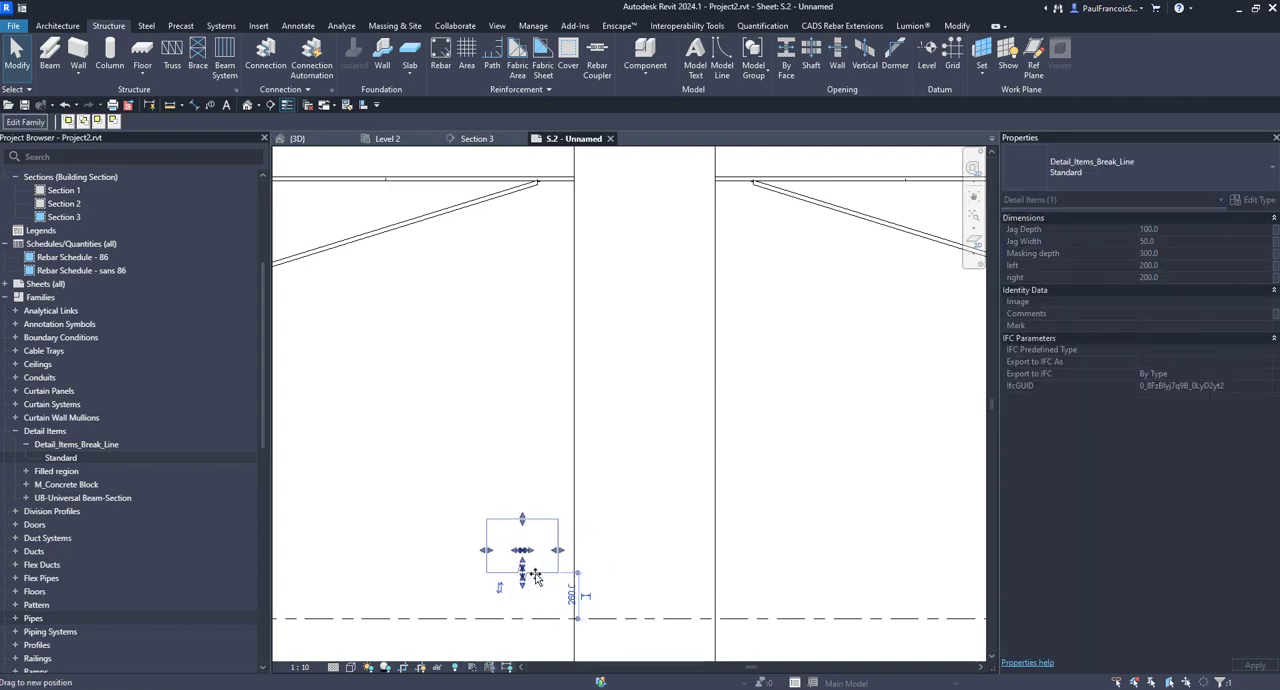
{"action": "scroll", "coordinate": [560, 588], "scroll_direction": "down", "scroll_amount": 4}
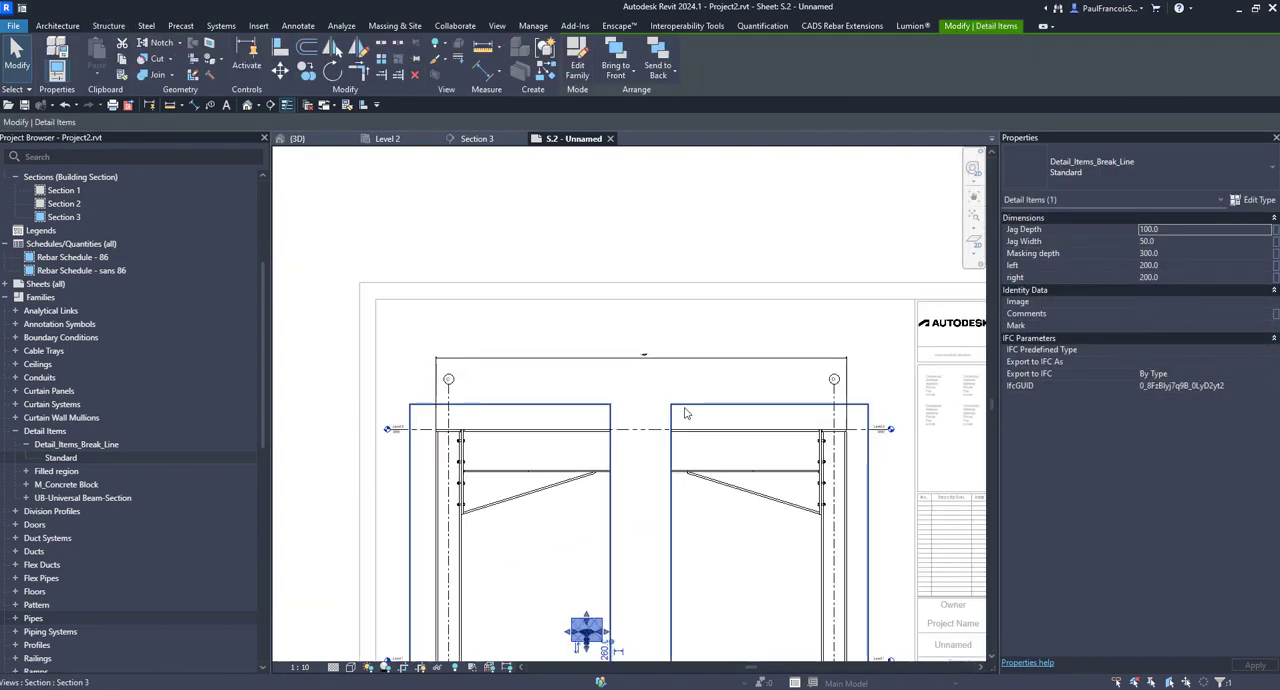
Step: Try to move the section's right region closer to the left one, and undo the move
{"action": "left_click", "coordinate": [686, 410]}
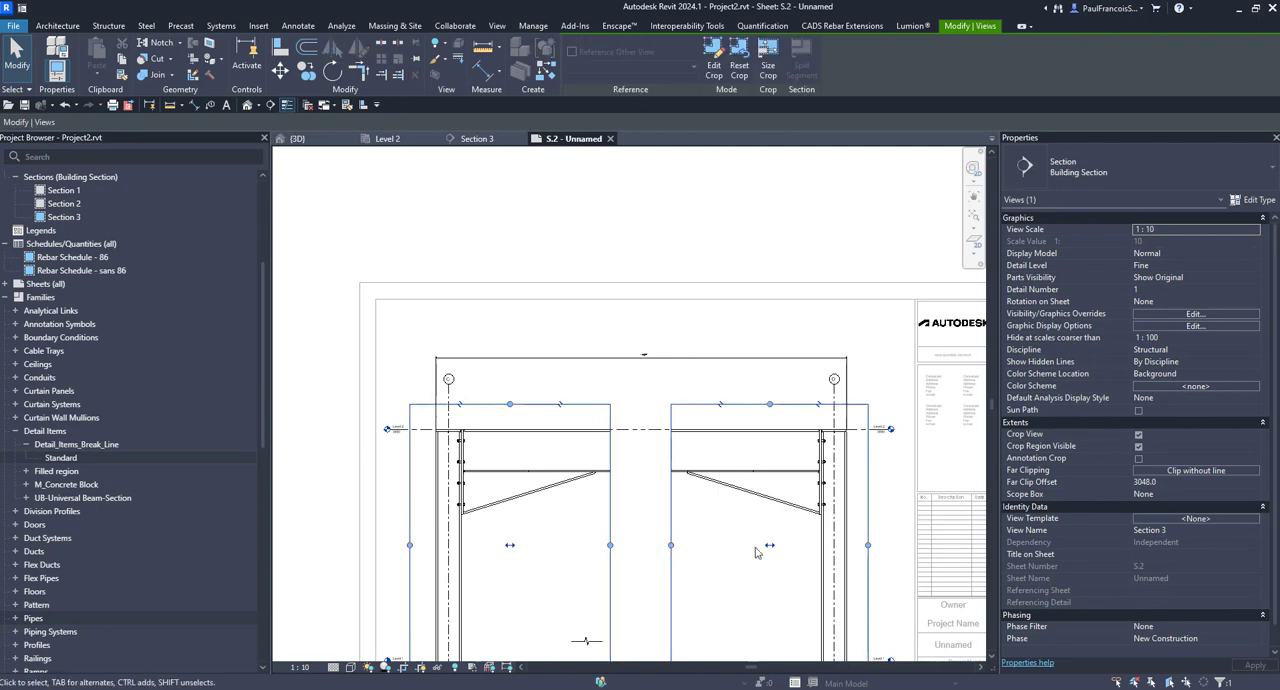
{"action": "left_click_drag", "start_coordinate": [768, 548], "coordinate": [703, 548]}
{"action": "scroll", "coordinate": [577, 484], "scroll_direction": "down", "scroll_amount": 5}
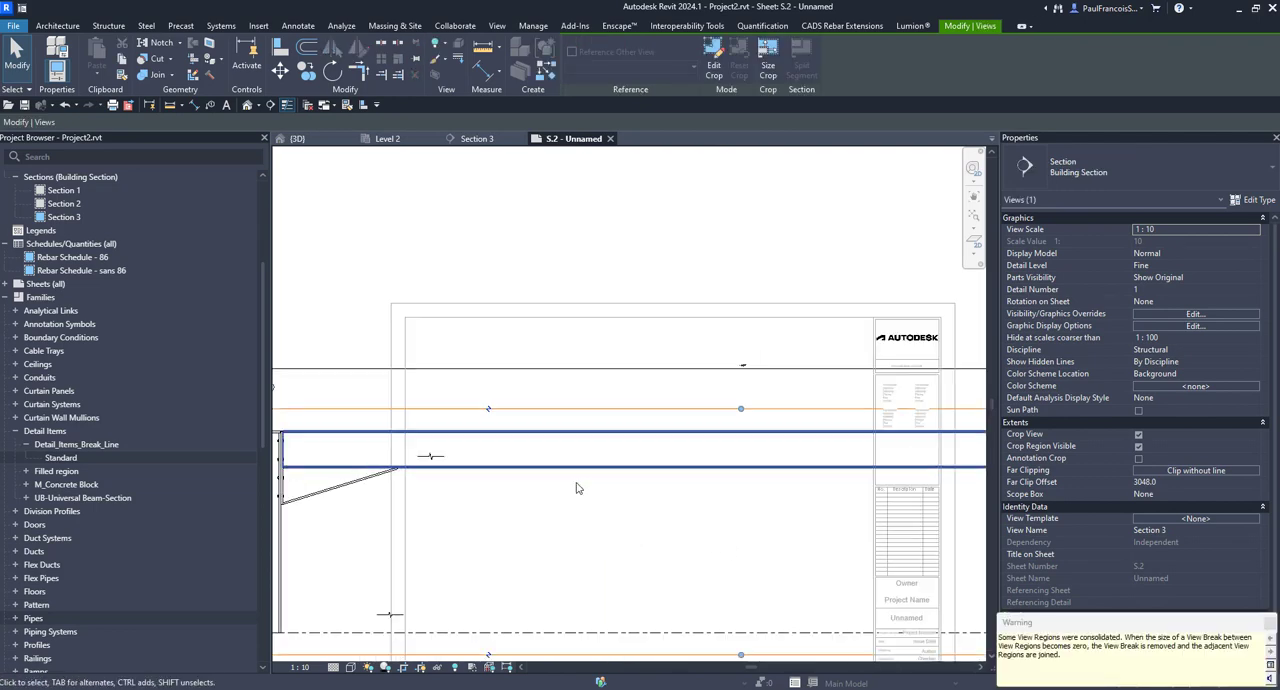
{"action": "key", "text": "ctrl+z"}
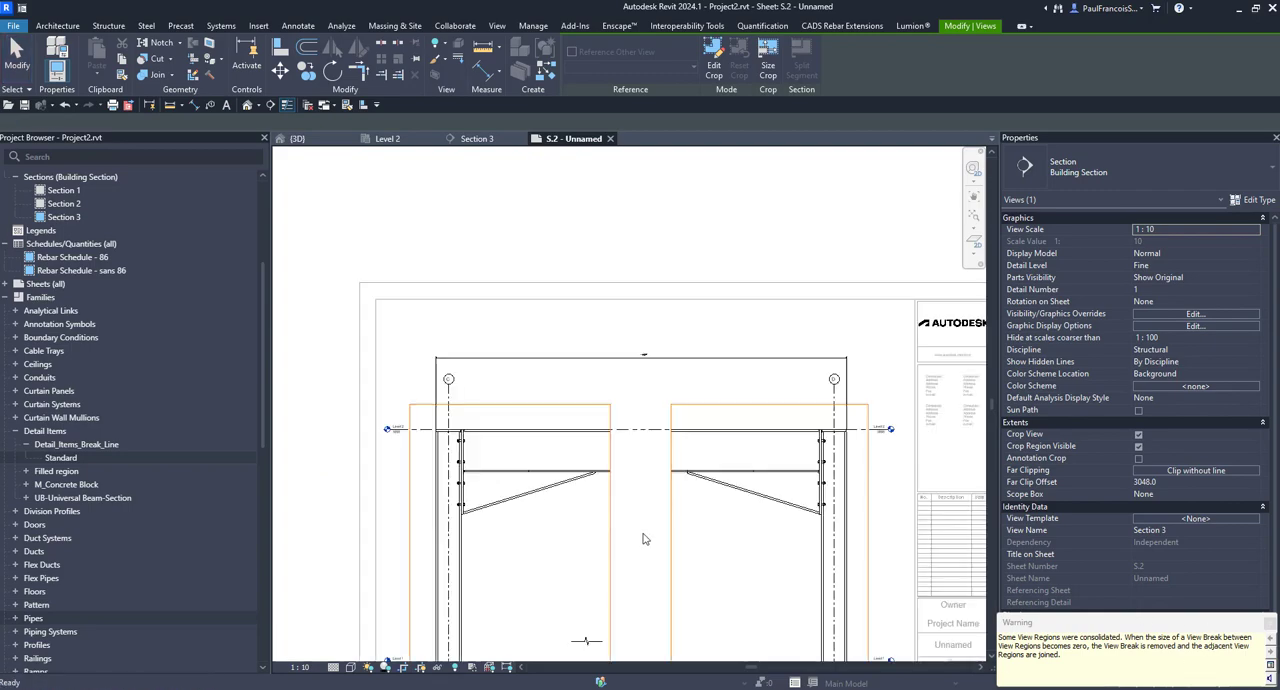
Step: Stretch the break line's jag depth to 300 and move it up onto the beam at the left region's cut end
{"action": "scroll", "coordinate": [630, 440], "scroll_direction": "down", "scroll_amount": 2}
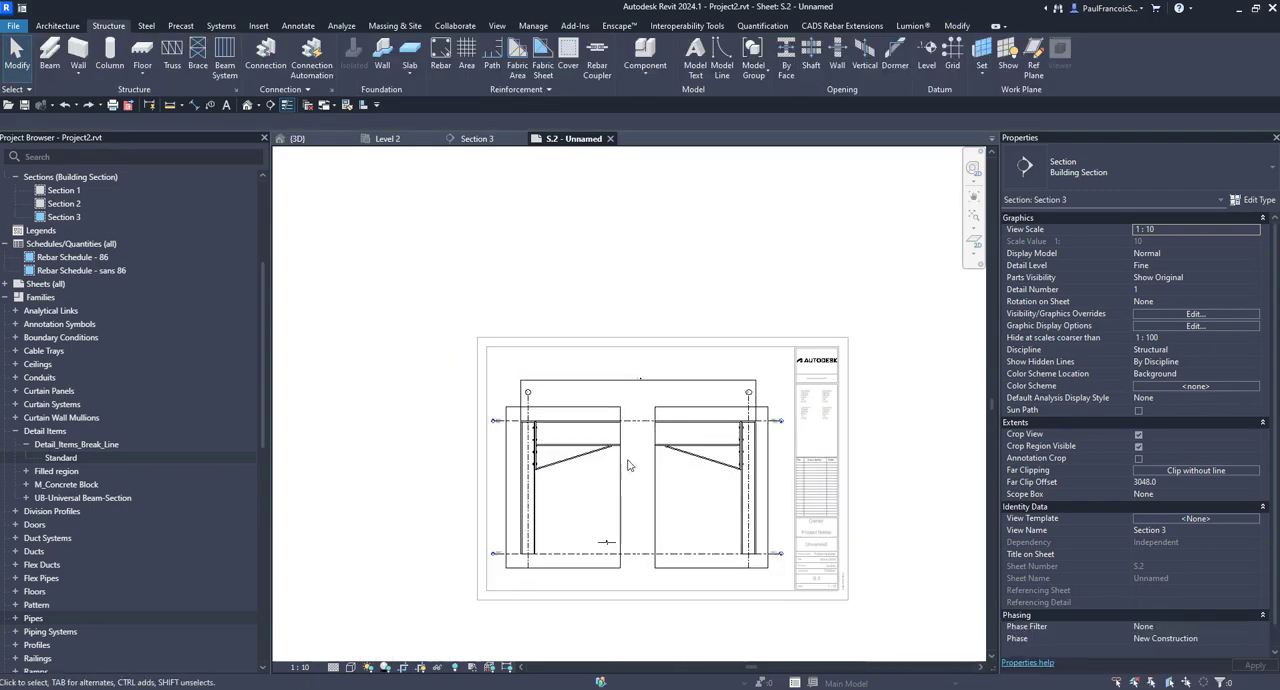
{"action": "scroll", "coordinate": [603, 530], "scroll_direction": "up", "scroll_amount": 4}
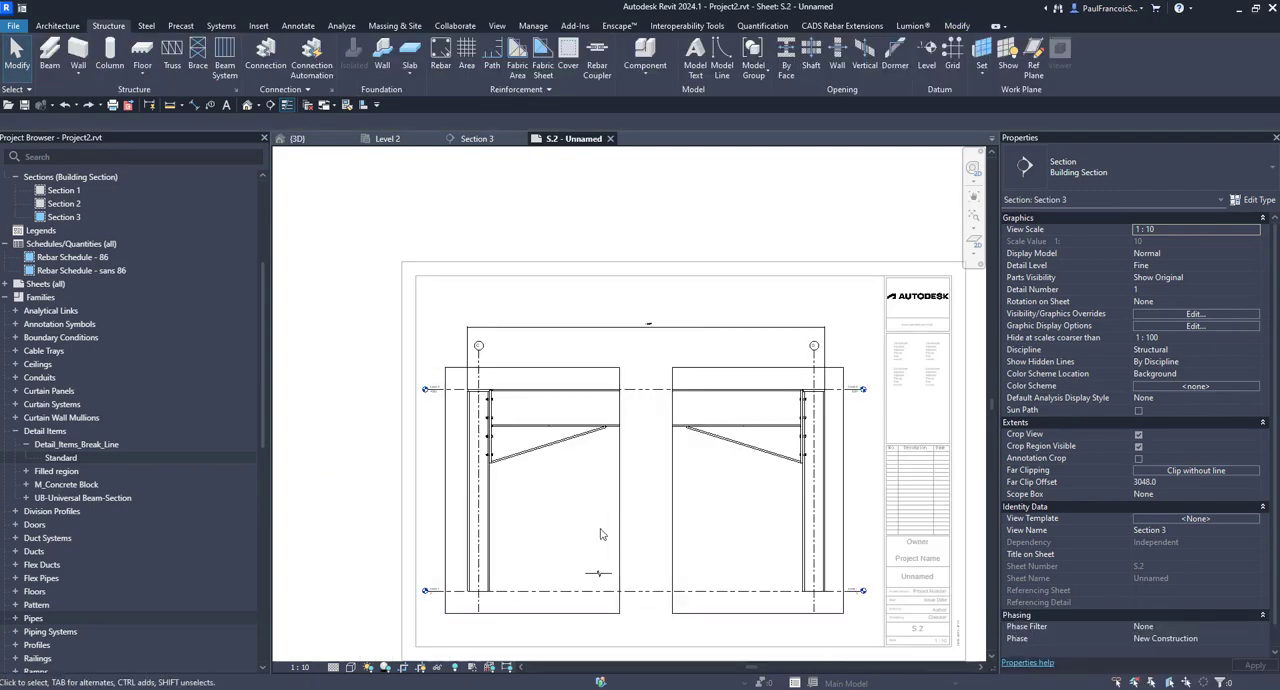
{"action": "left_click", "coordinate": [603, 589]}
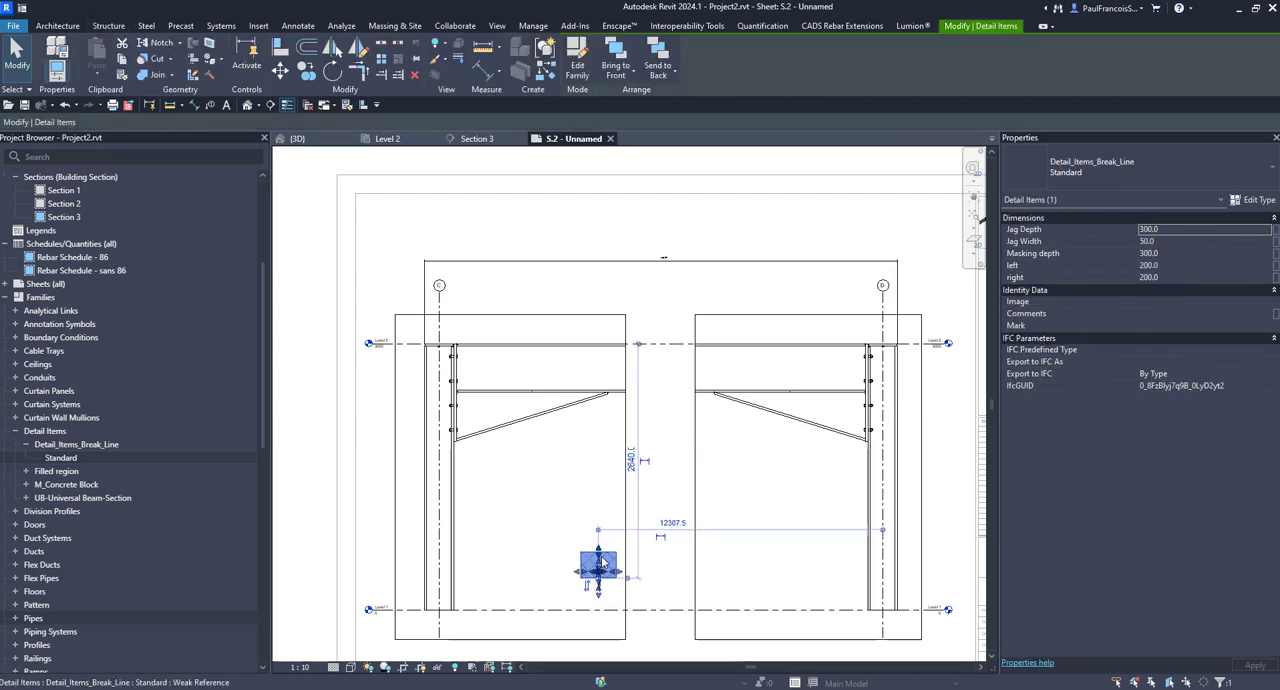
{"action": "left_click_drag", "start_coordinate": [604, 558], "coordinate": [614, 368]}
{"action": "scroll", "coordinate": [668, 347], "scroll_direction": "up", "scroll_amount": 4}
{"action": "left_click", "coordinate": [634, 460]}
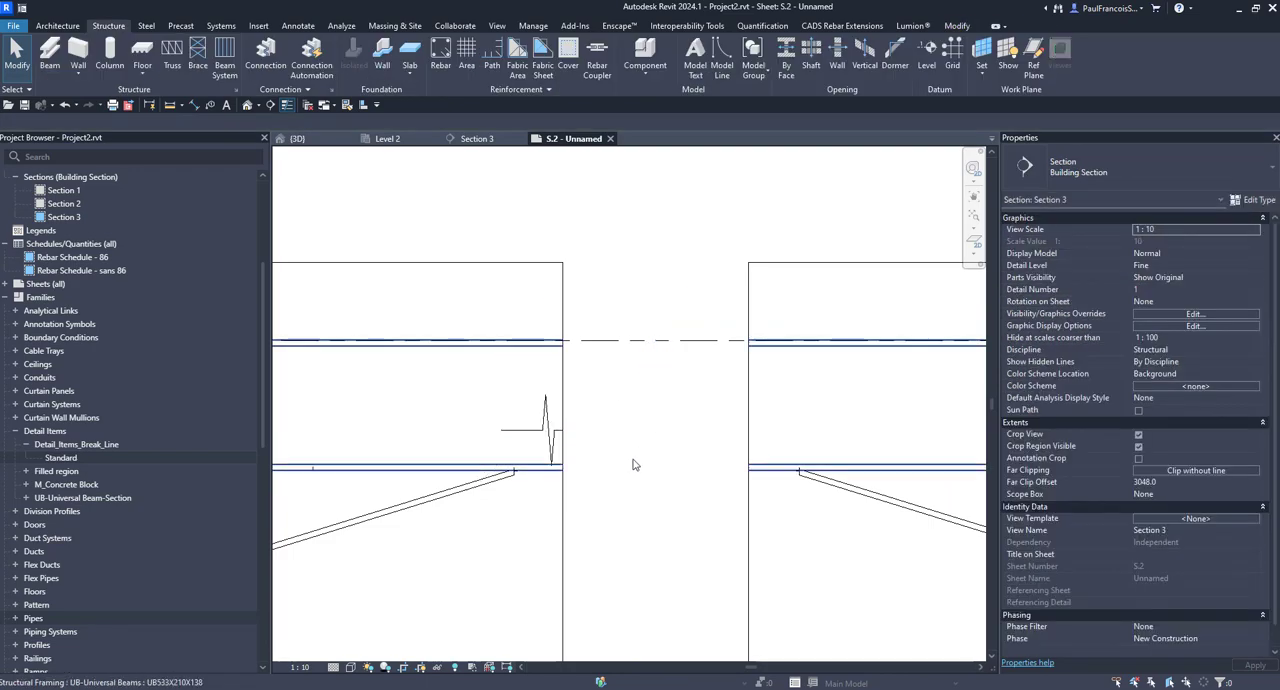
Step: Remove the break line from the beam's cut end in the left region
{"action": "scroll", "coordinate": [602, 480], "scroll_direction": "down", "scroll_amount": 2}
{"action": "scroll", "coordinate": [577, 462], "scroll_direction": "up", "scroll_amount": 2}
{"action": "left_click", "coordinate": [578, 462]}
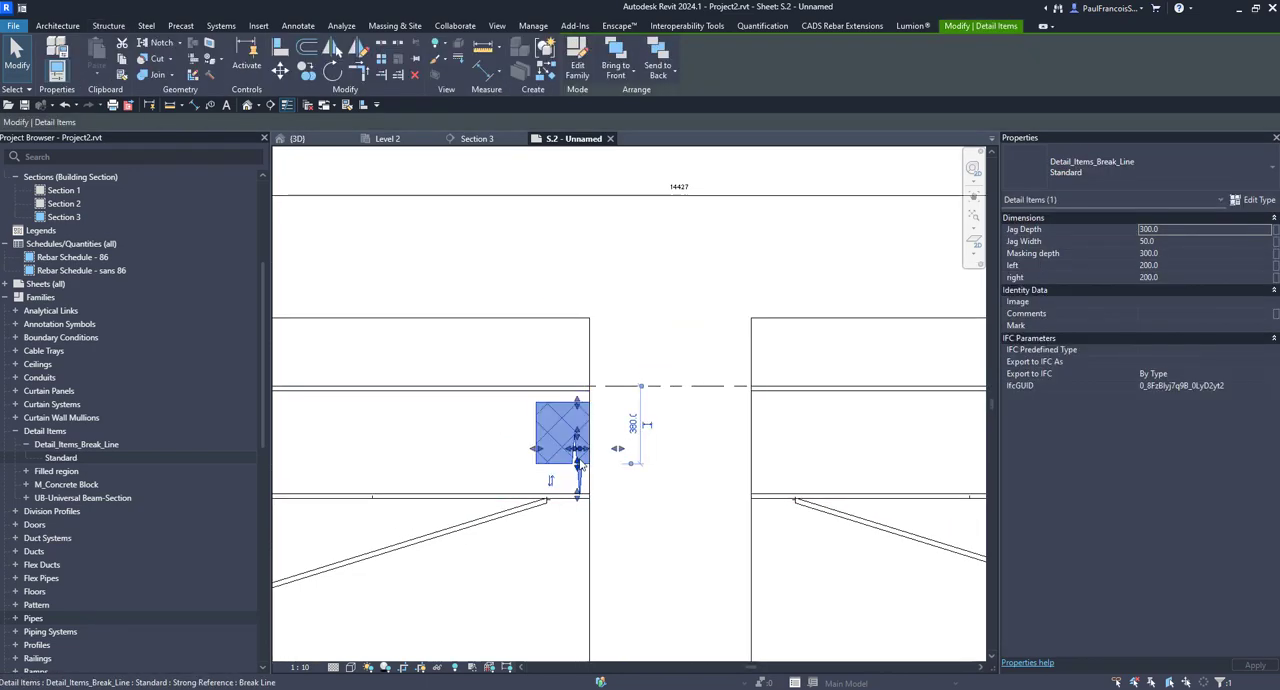
{"action": "left_click", "coordinate": [579, 464]}
{"action": "scroll", "coordinate": [590, 462], "scroll_direction": "down", "scroll_amount": 3}
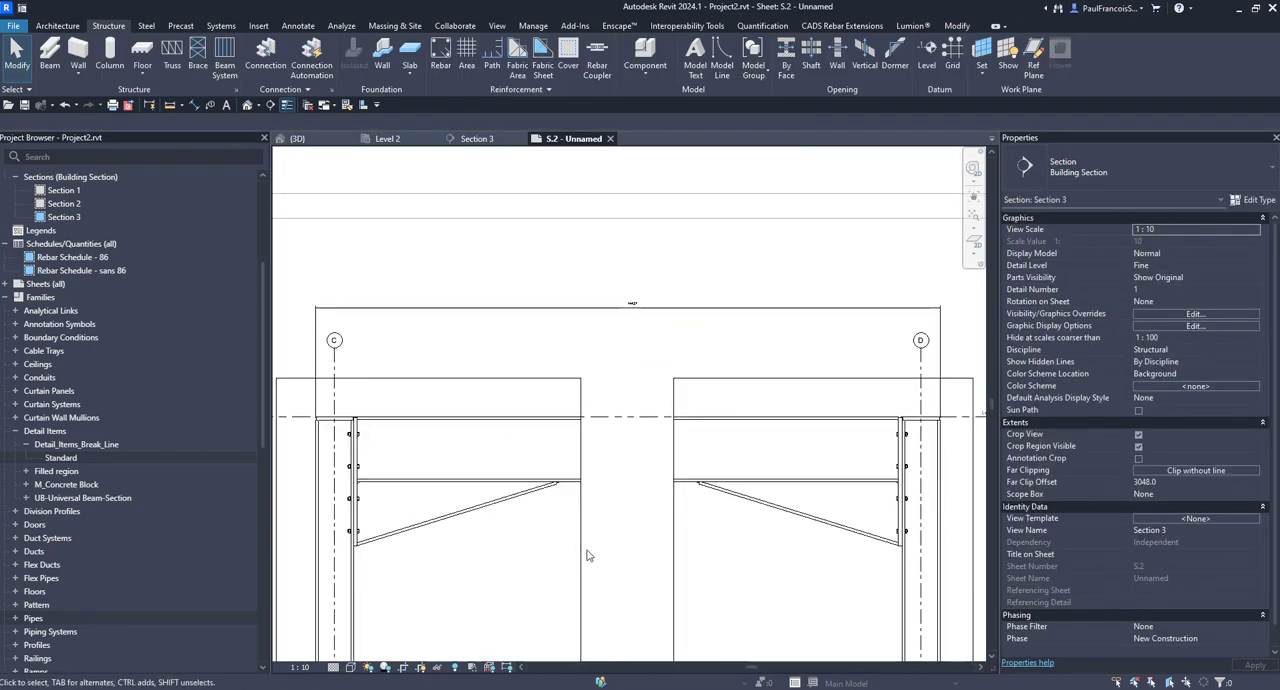
{"action": "scroll", "coordinate": [622, 400], "scroll_direction": "up", "scroll_amount": 2}
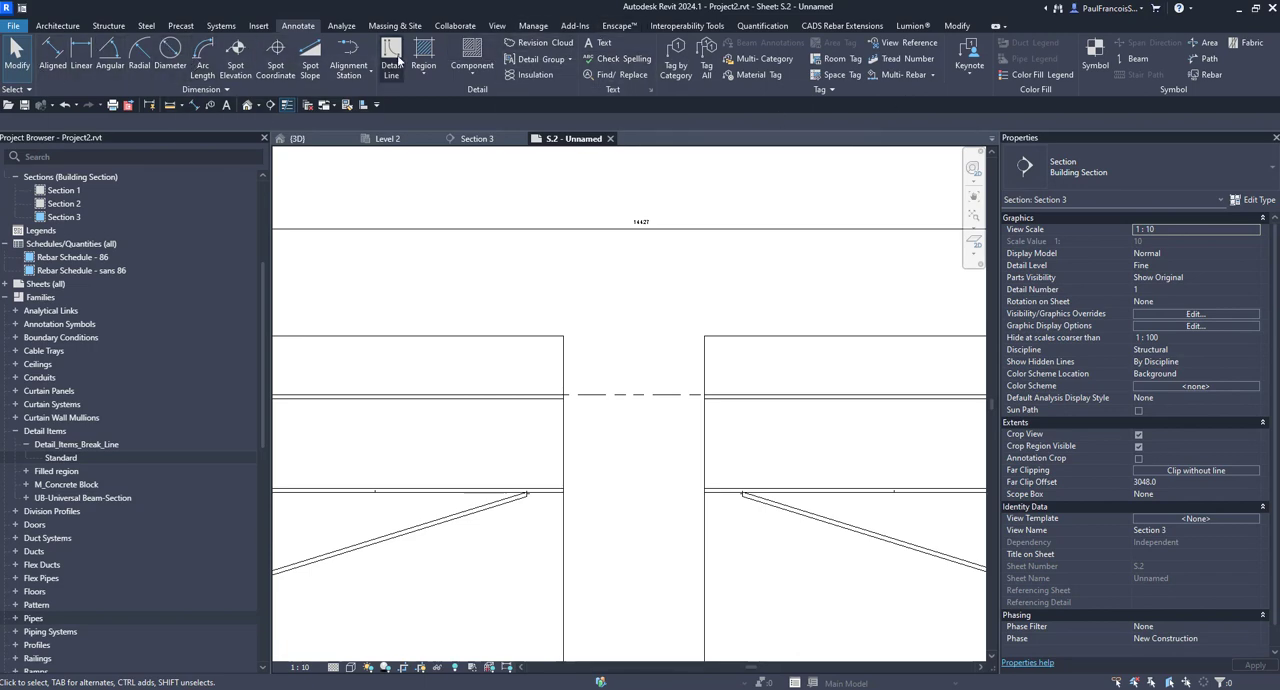
{"action": "key", "text": "d"}
{"action": "key", "text": "l"}
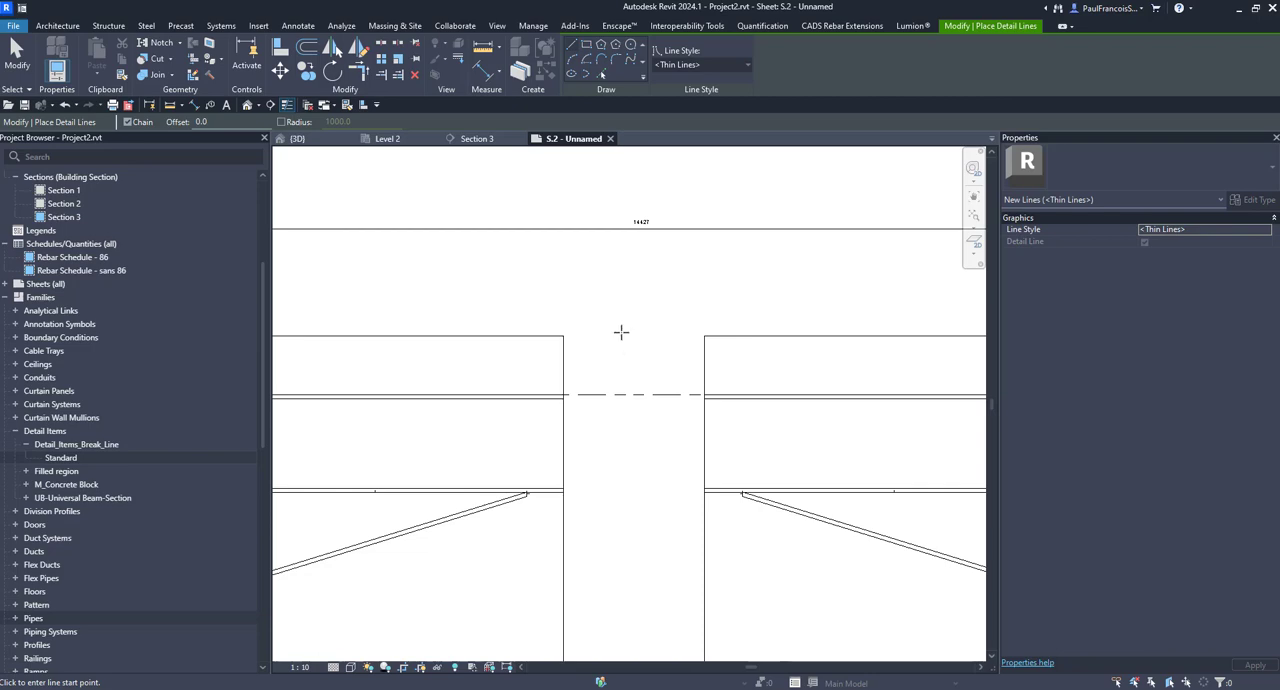
{"action": "left_click", "coordinate": [630, 296]}
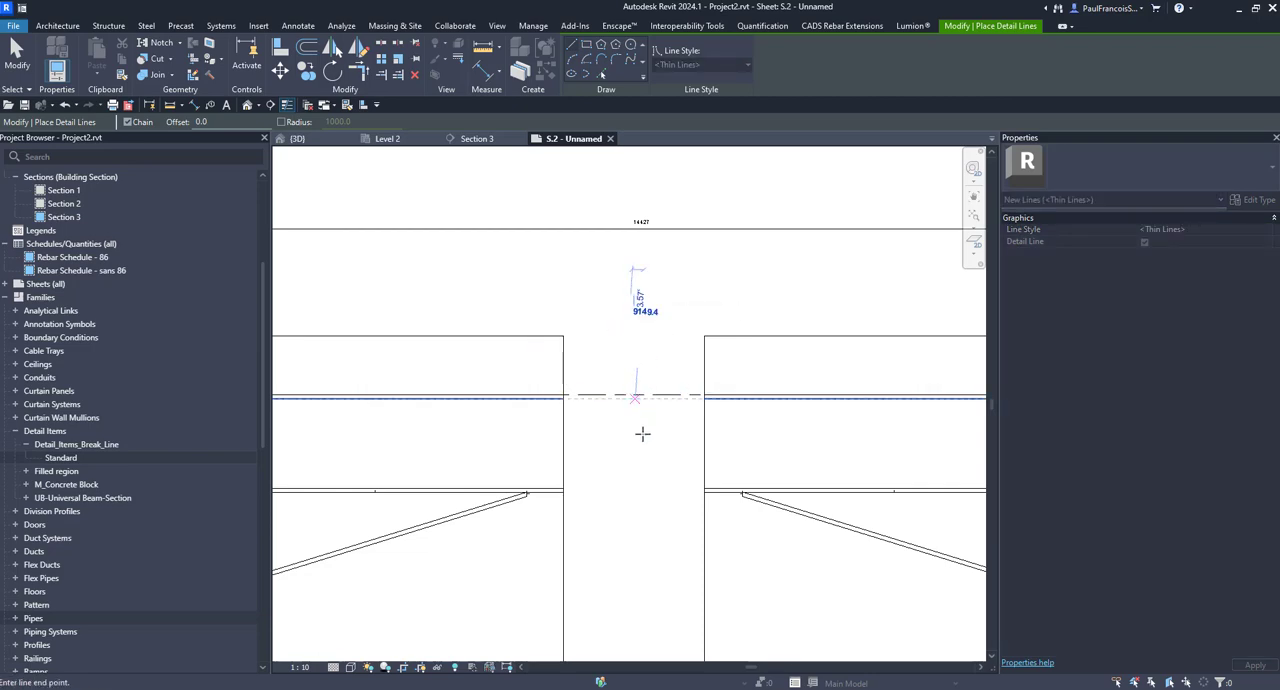
{"action": "scroll", "coordinate": [640, 430], "scroll_direction": "down", "scroll_amount": 2}
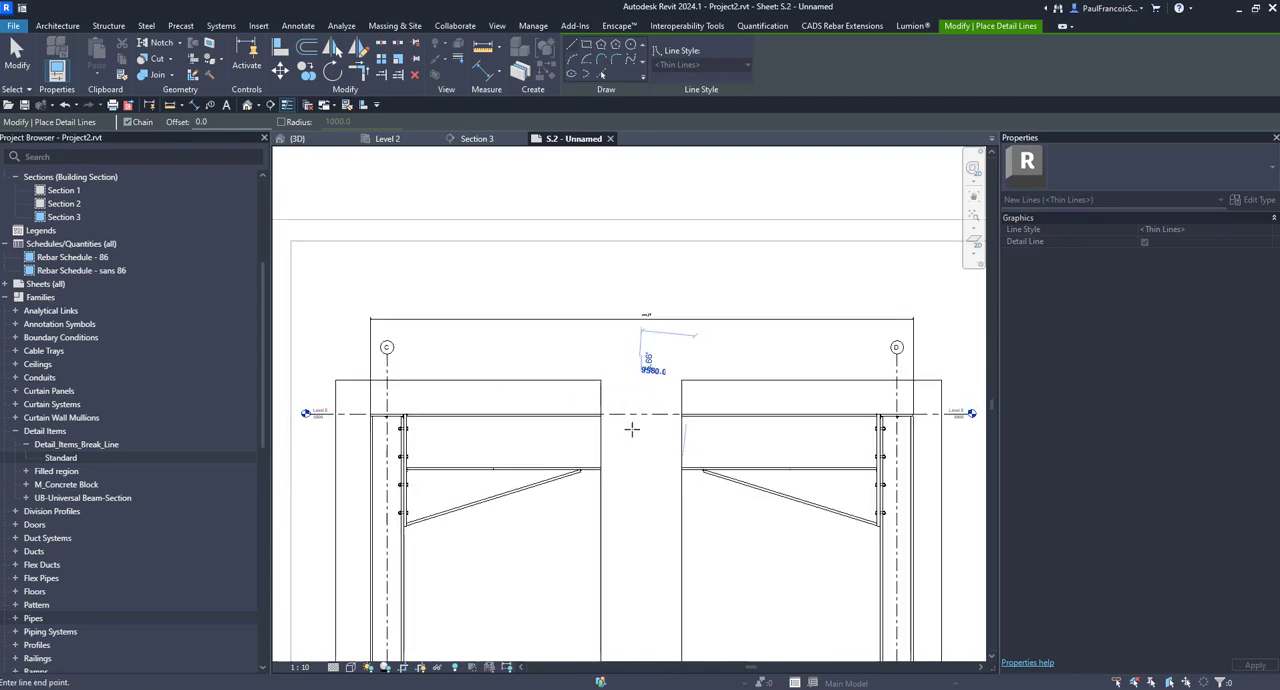
{"action": "key", "text": "Escape"}
{"action": "key", "text": "Escape"}
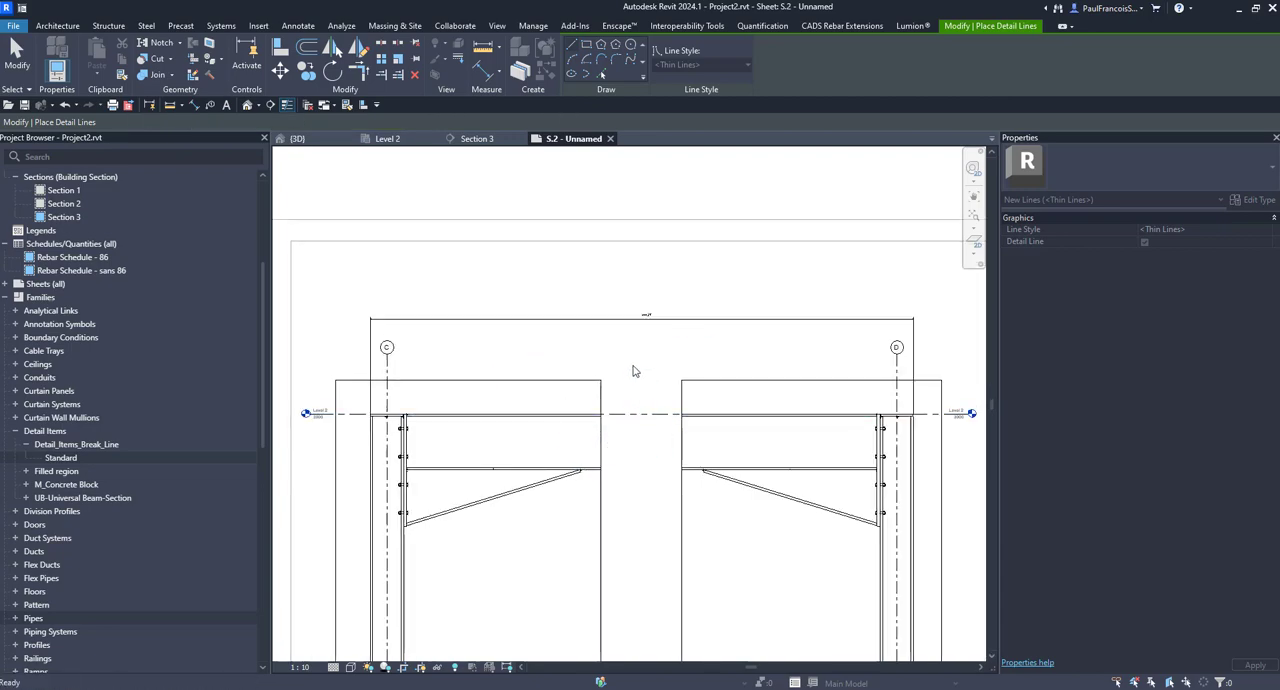
{"action": "key", "text": "Escape"}
Step: Hide the crop region outlines of Section 3 around both frame ends on the sheet
{"action": "scroll", "coordinate": [600, 366], "scroll_direction": "down", "scroll_amount": 2}
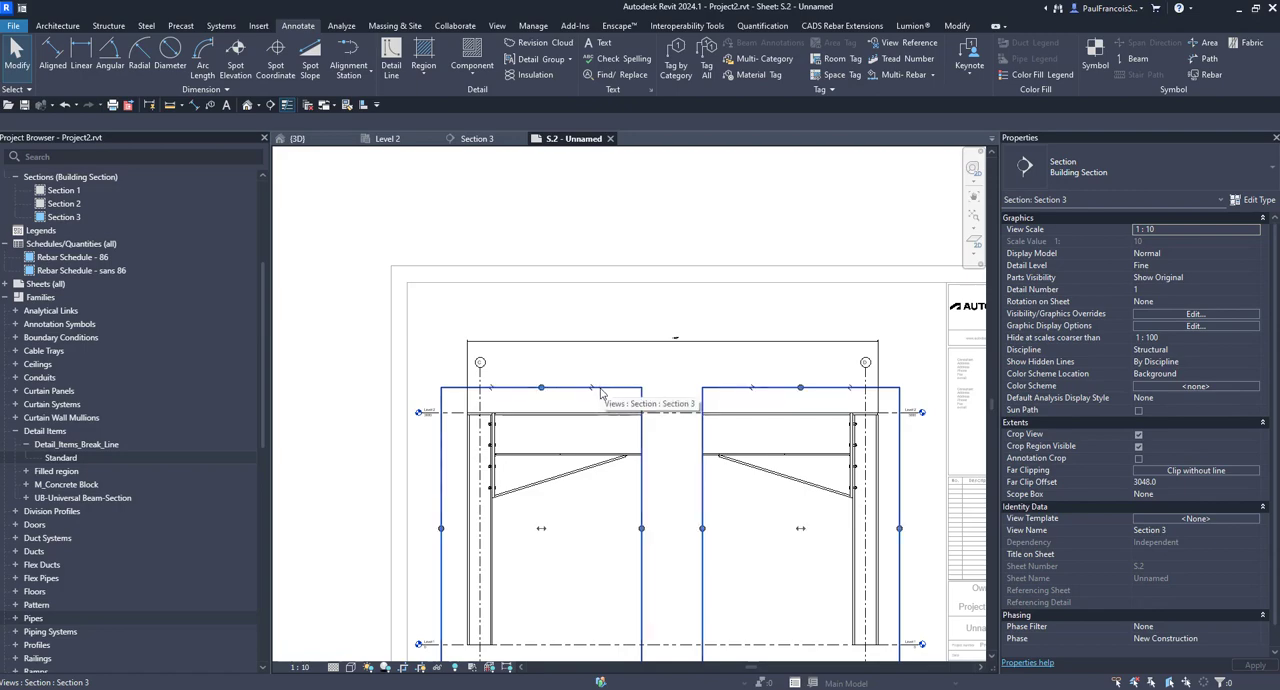
{"action": "left_click", "coordinate": [600, 393]}
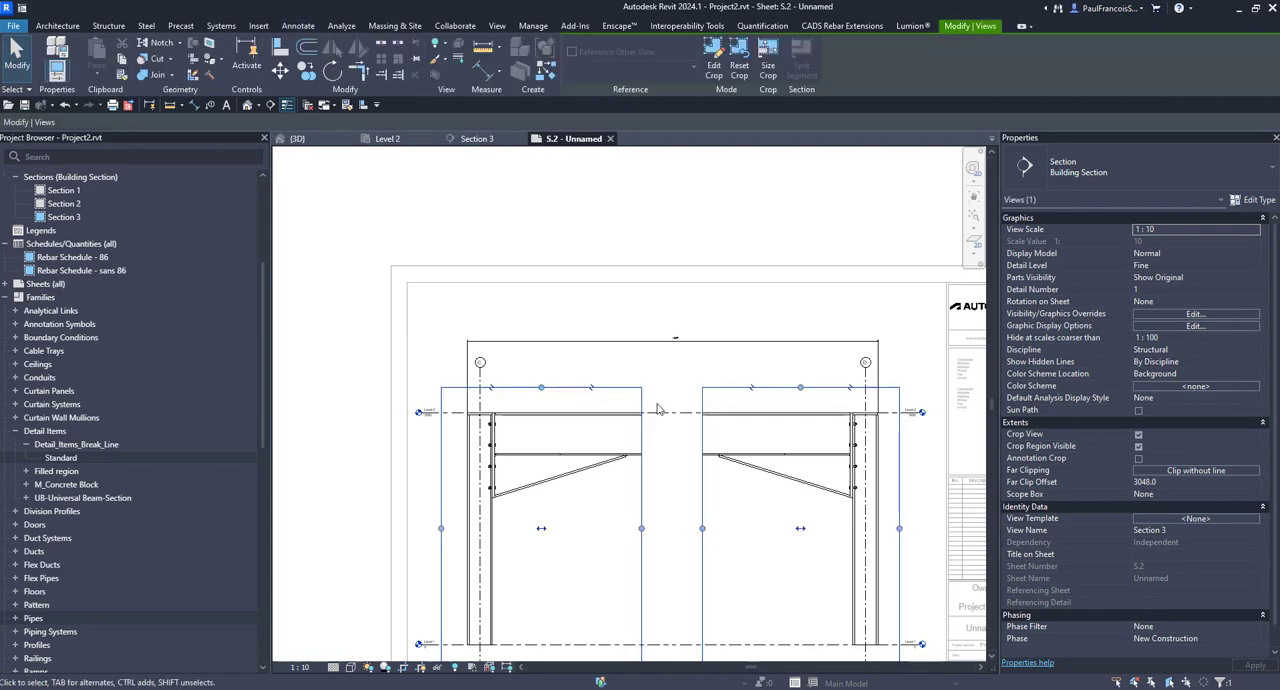
{"action": "key", "text": "Escape"}
{"action": "left_click", "coordinate": [420, 667]}
{"action": "scroll", "coordinate": [614, 487], "scroll_direction": "down", "scroll_amount": 2}
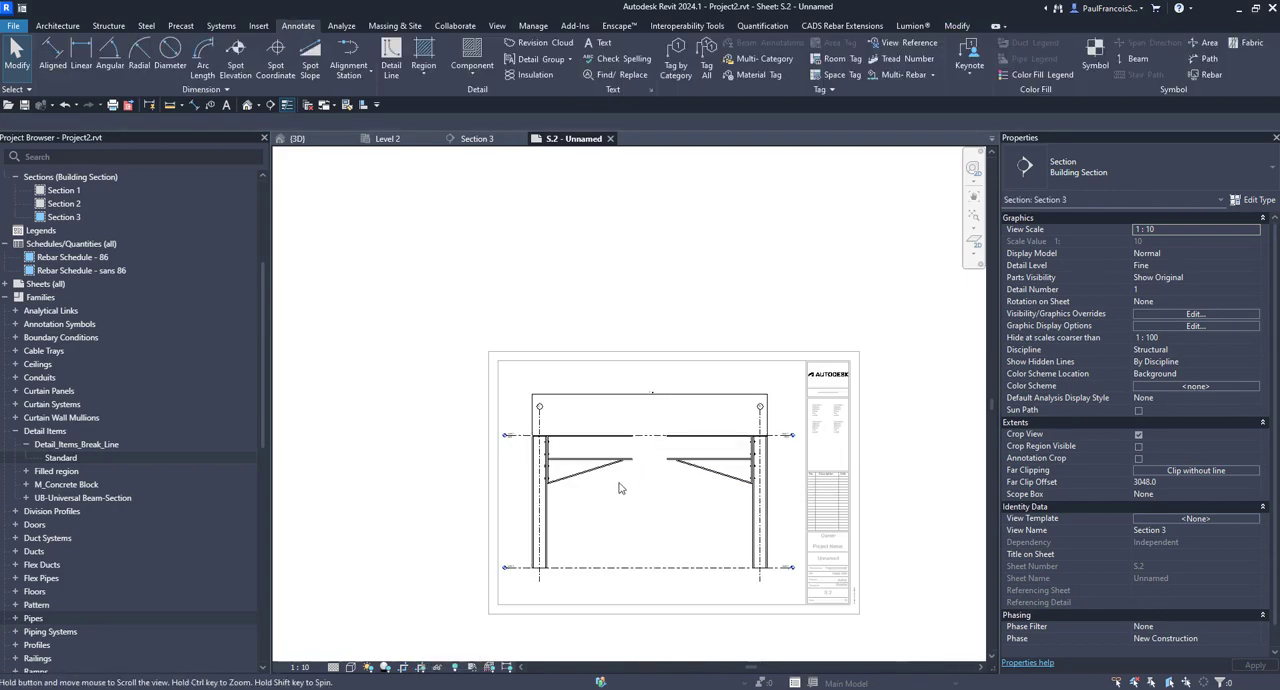
{"action": "scroll", "coordinate": [590, 550], "scroll_direction": "up", "scroll_amount": 4}
{"action": "scroll", "coordinate": [590, 550], "scroll_direction": "up", "scroll_amount": 3}
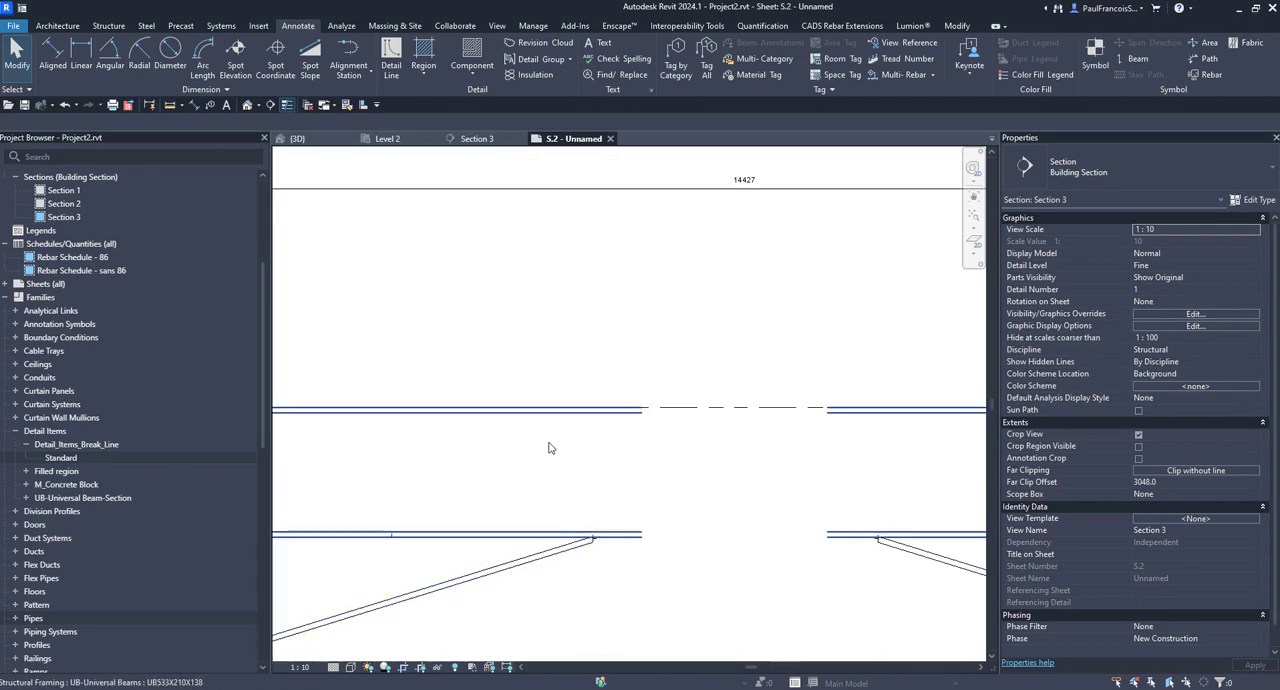
{"action": "scroll", "coordinate": [600, 280], "scroll_direction": "down", "scroll_amount": 3}
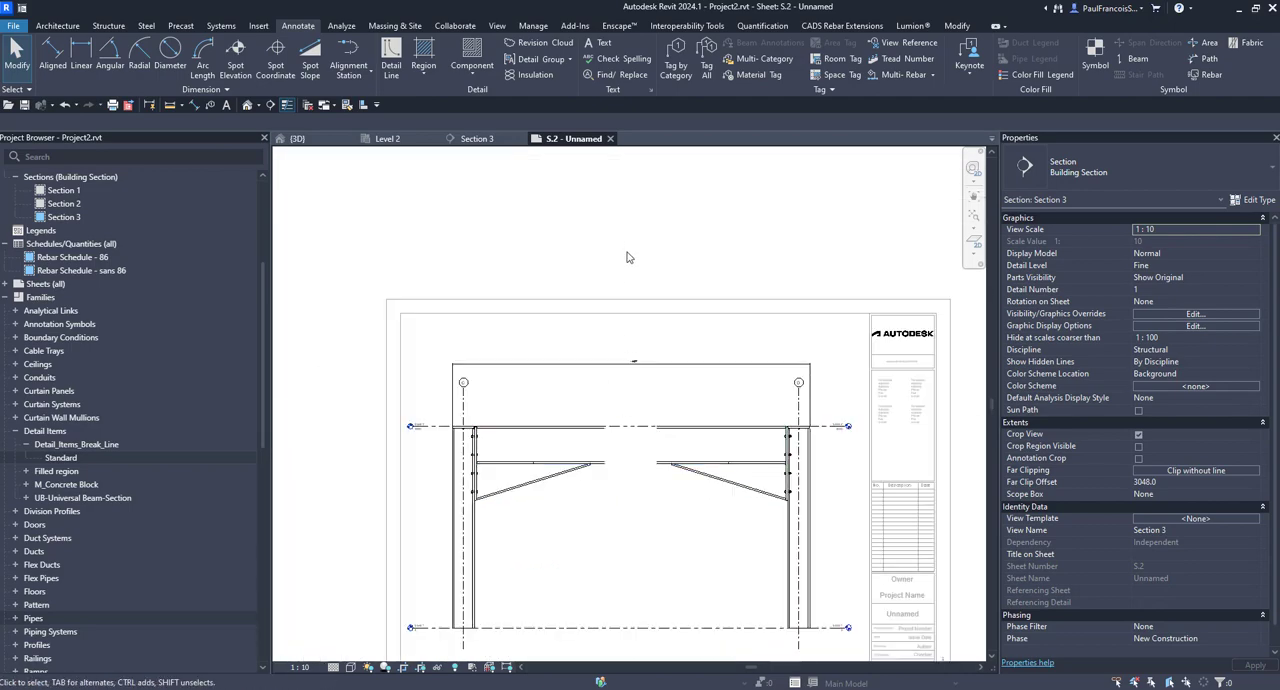
Step: Deactivate the section view and try to place the Standard break line component in the beam gap on the sheet
{"action": "double_click", "coordinate": [629, 257]}
{"action": "scroll", "coordinate": [622, 426], "scroll_direction": "up", "scroll_amount": 3}
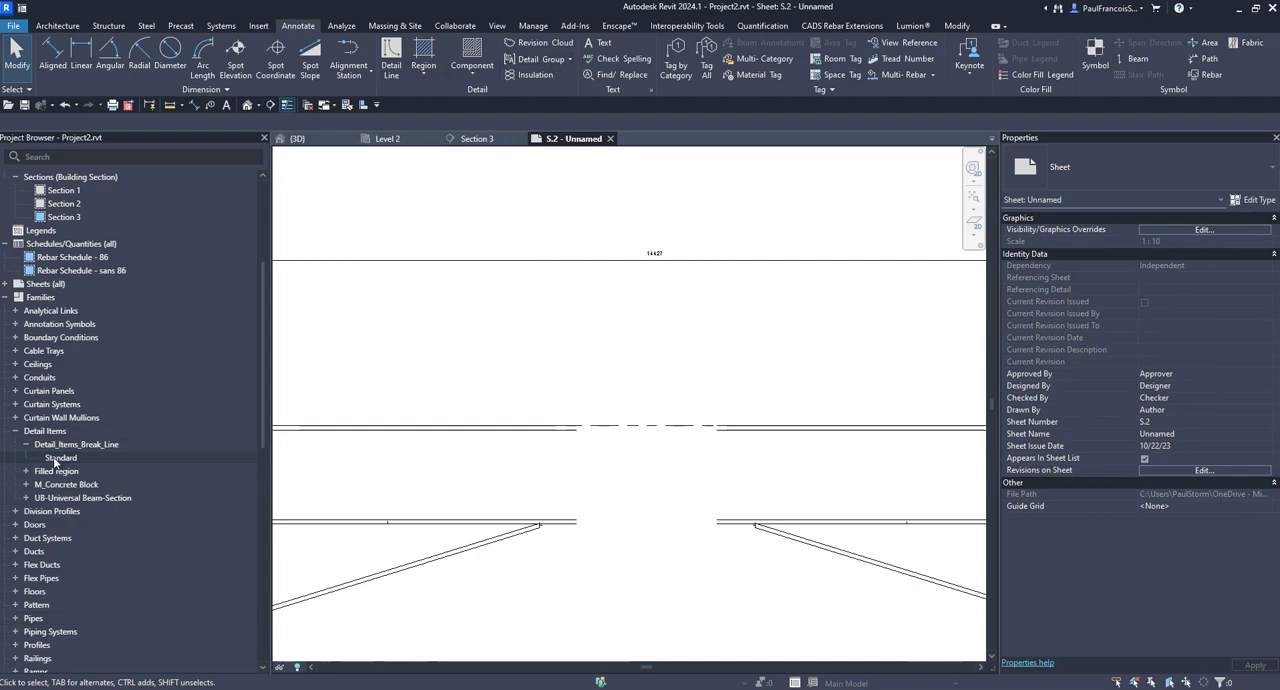
{"action": "left_click_drag", "start_coordinate": [55, 459], "coordinate": [798, 492]}
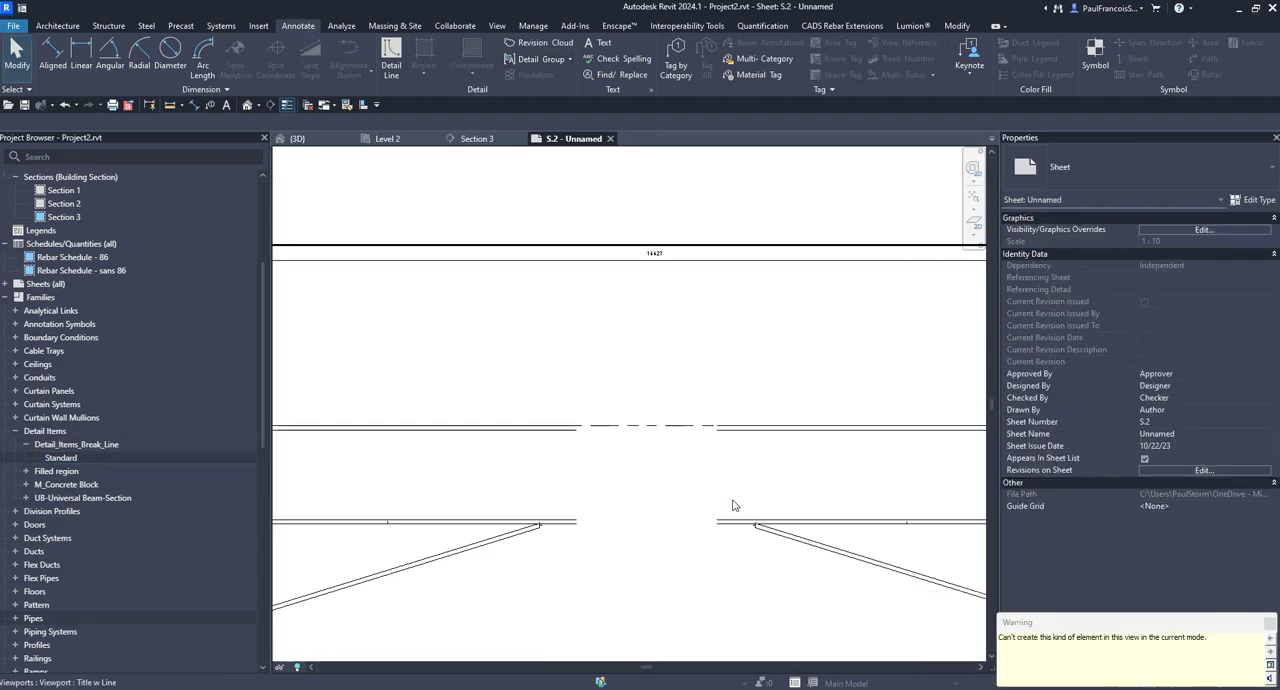
{"action": "scroll", "coordinate": [654, 547], "scroll_direction": "down", "scroll_amount": 2}
{"action": "left_click", "coordinate": [1269, 625]}
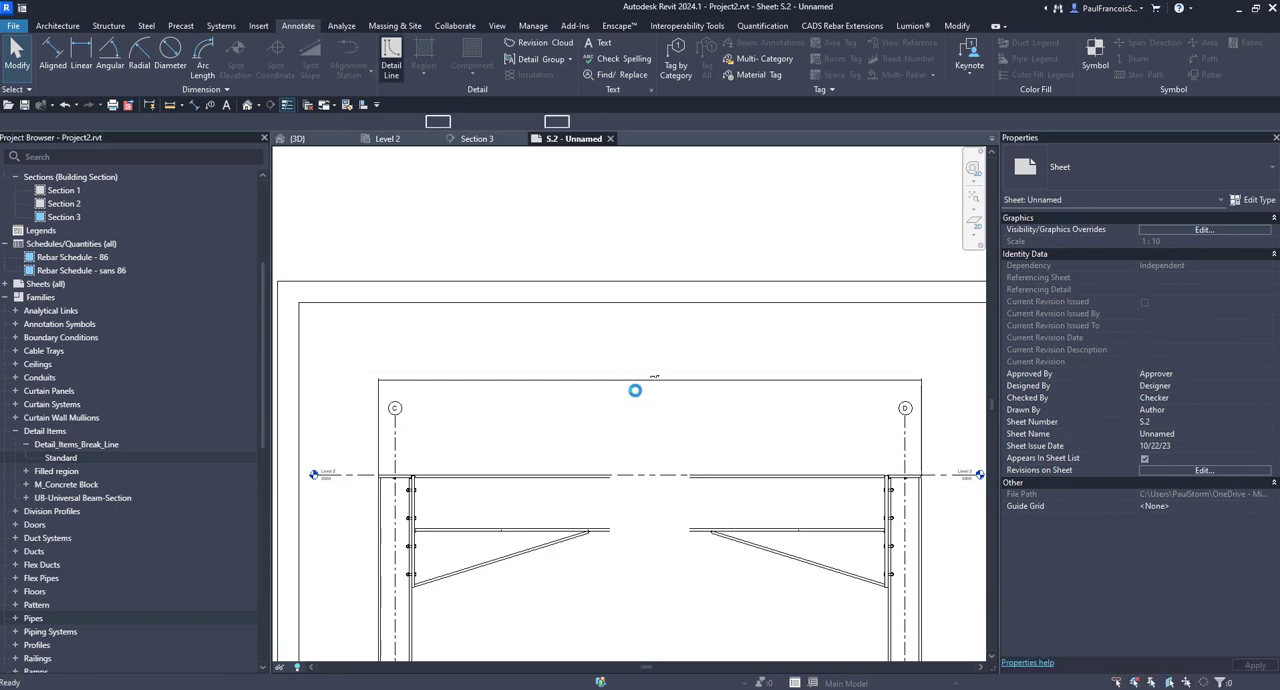
Step: Draw a zigzag break symbol through the beam gap with thin detail lines on the sheet, its upper vertical segment about 30 mm long
{"action": "scroll", "coordinate": [621, 436], "scroll_direction": "down", "scroll_amount": 3}
{"action": "scroll", "coordinate": [634, 463], "scroll_direction": "up", "scroll_amount": 5}
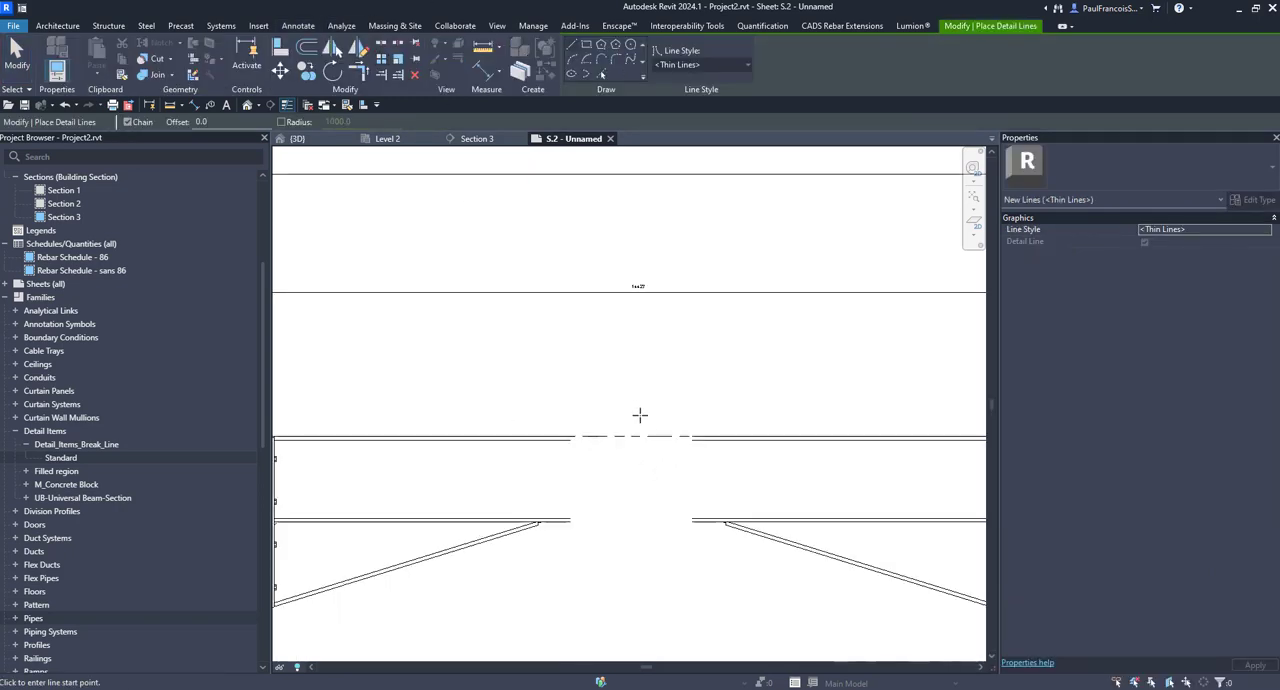
{"action": "left_click", "coordinate": [628, 405]}
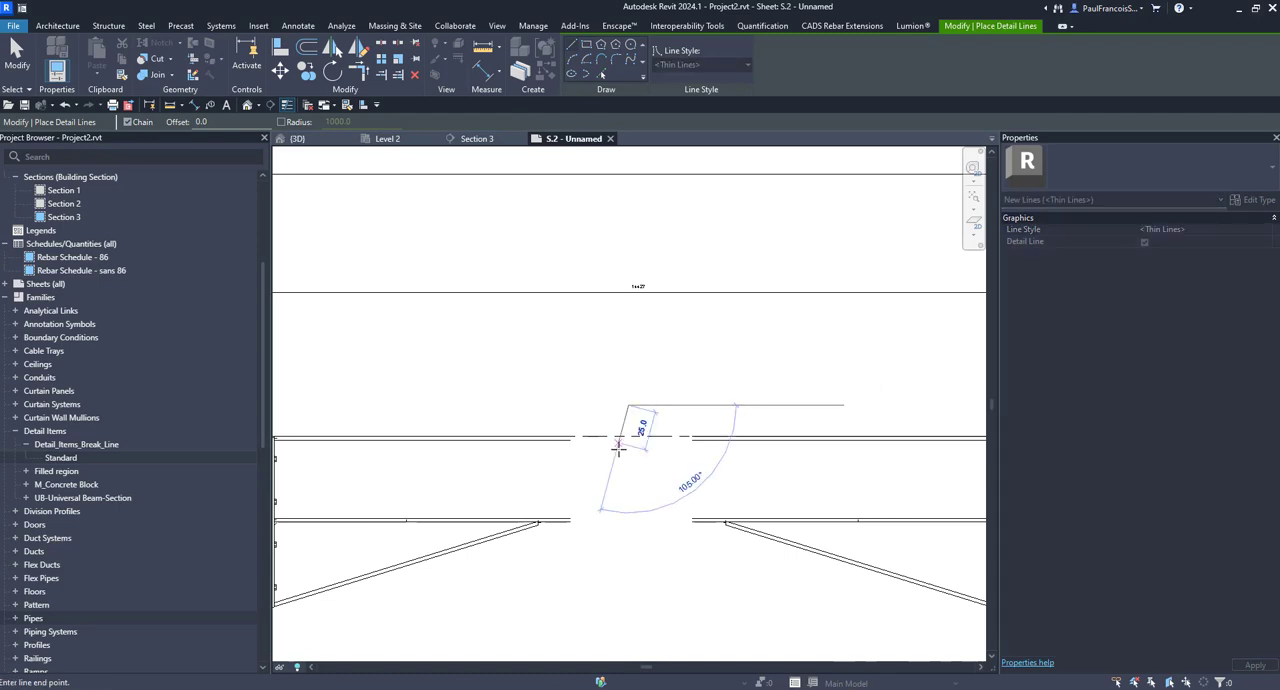
{"action": "left_click", "coordinate": [629, 451]}
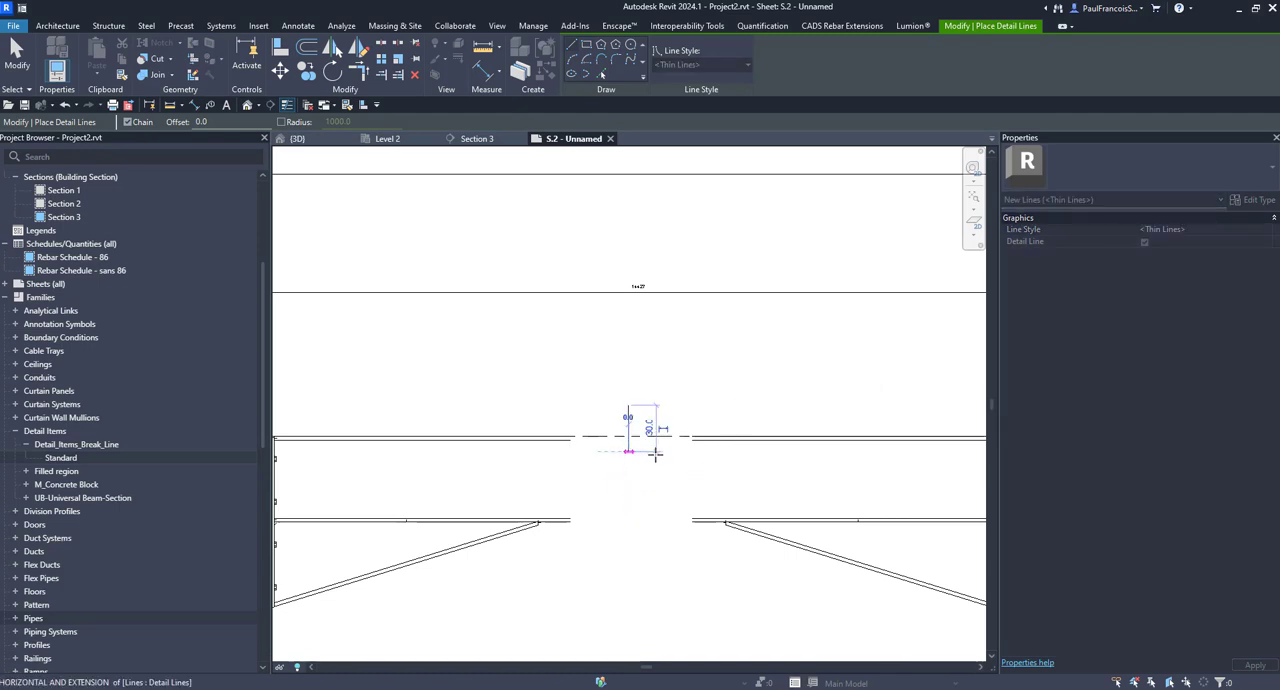
{"action": "left_click", "coordinate": [666, 451]}
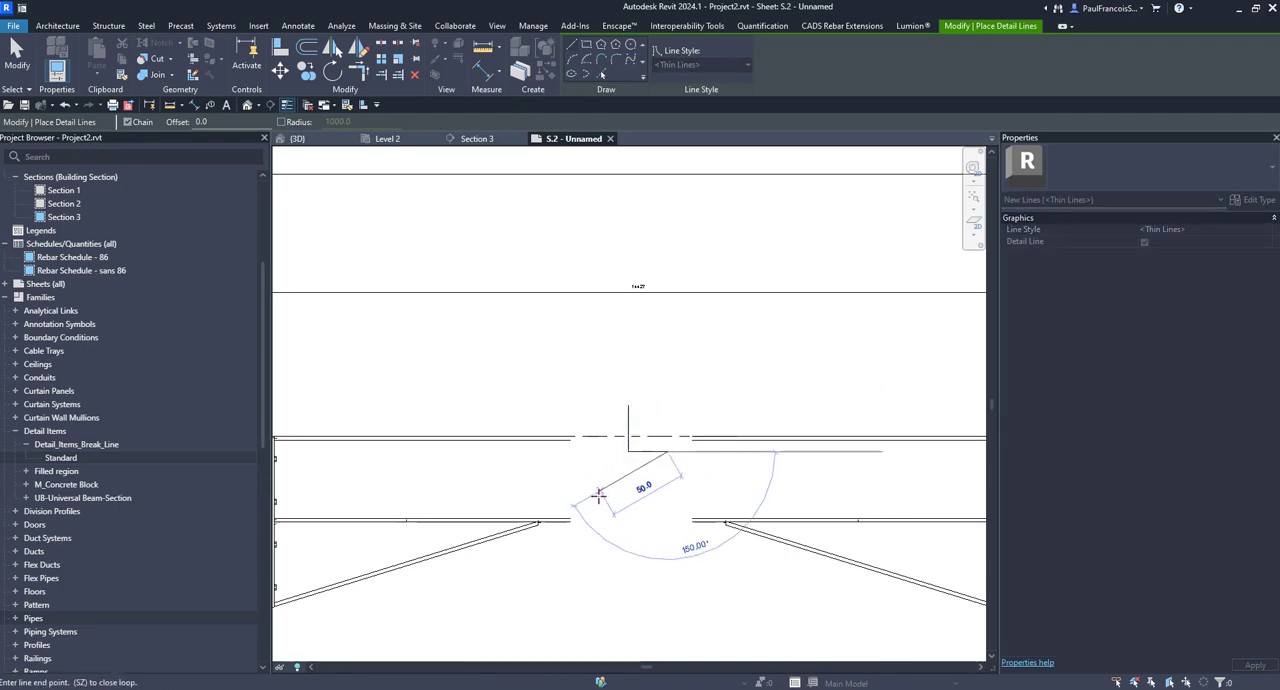
{"action": "left_click", "coordinate": [598, 500]}
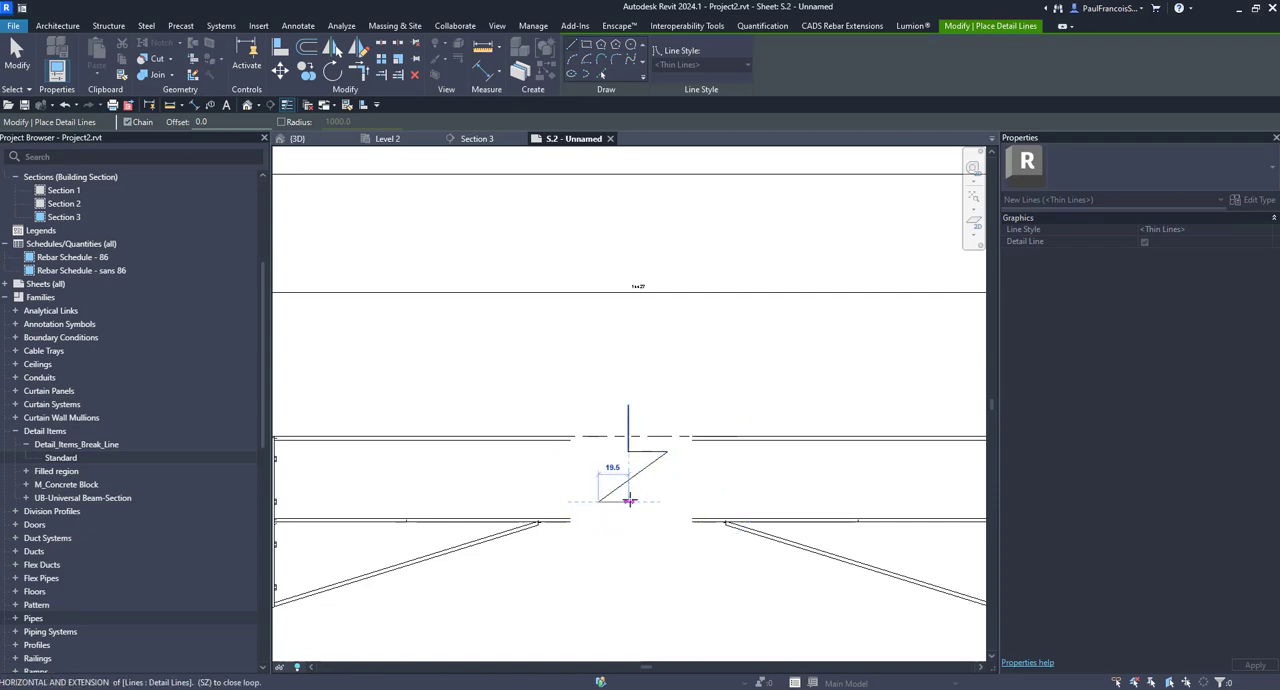
{"action": "left_click", "coordinate": [629, 501]}
{"action": "left_click", "coordinate": [625, 566]}
{"action": "scroll", "coordinate": [625, 566], "scroll_direction": "down", "scroll_amount": 3}
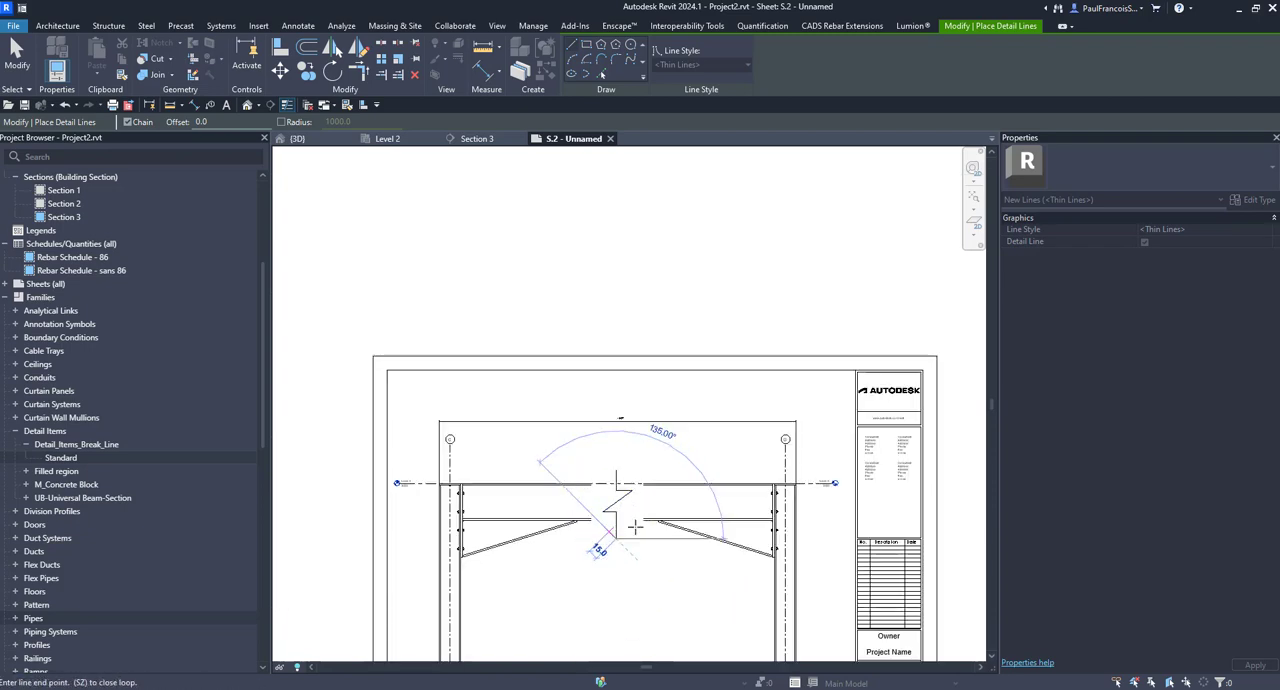
{"action": "key", "text": "Escape"}
{"action": "key", "text": "Escape"}
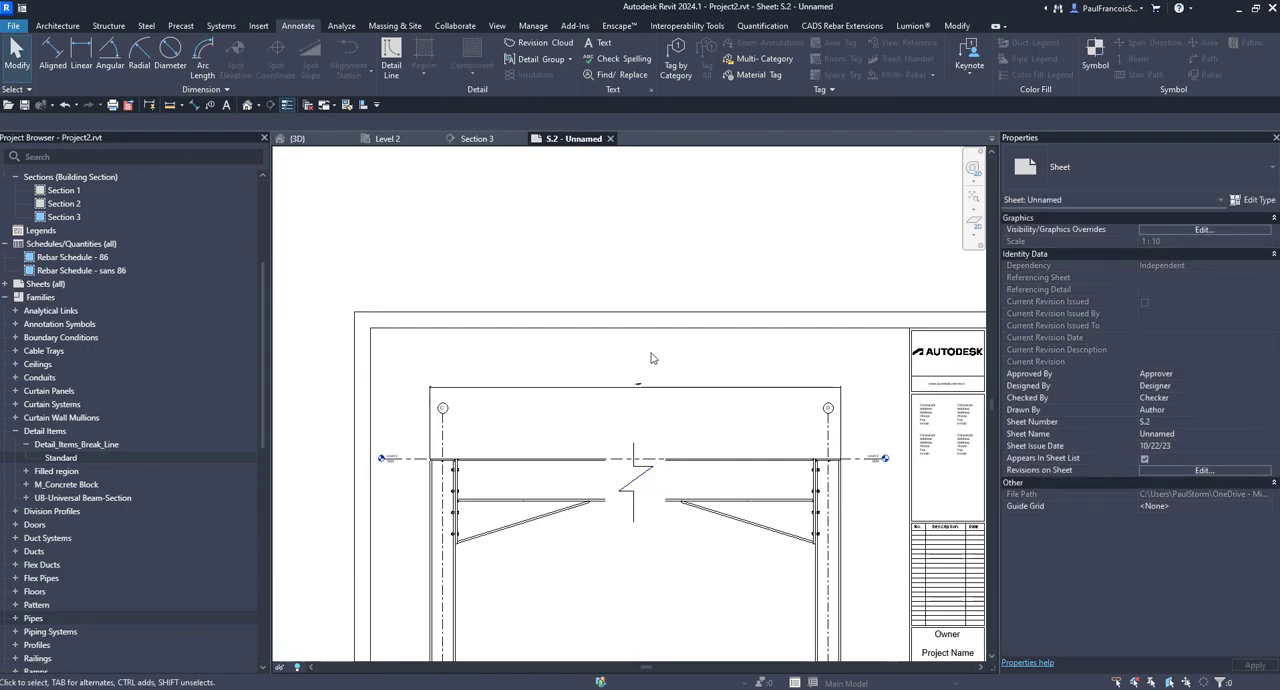
Step: Activate the section view, move the overall width dimension down closer to the beam, and deactivate the view
{"action": "scroll", "coordinate": [652, 357], "scroll_direction": "down", "scroll_amount": 2}
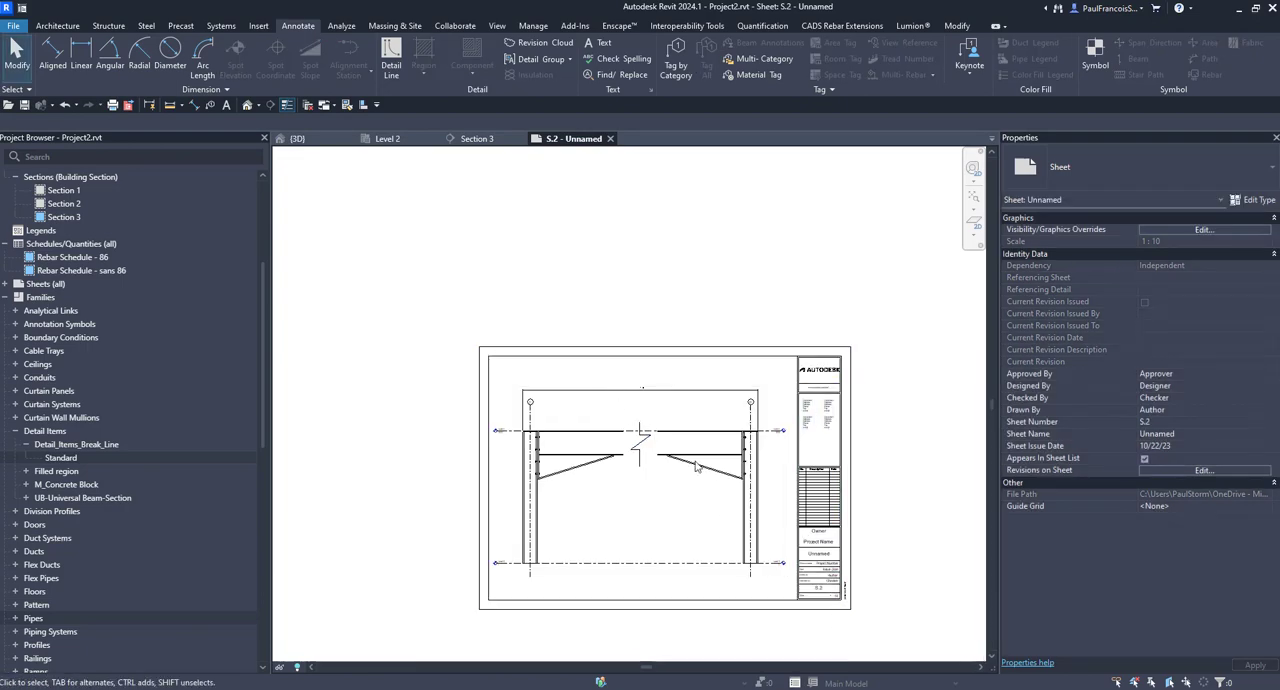
{"action": "scroll", "coordinate": [669, 417], "scroll_direction": "up", "scroll_amount": 4}
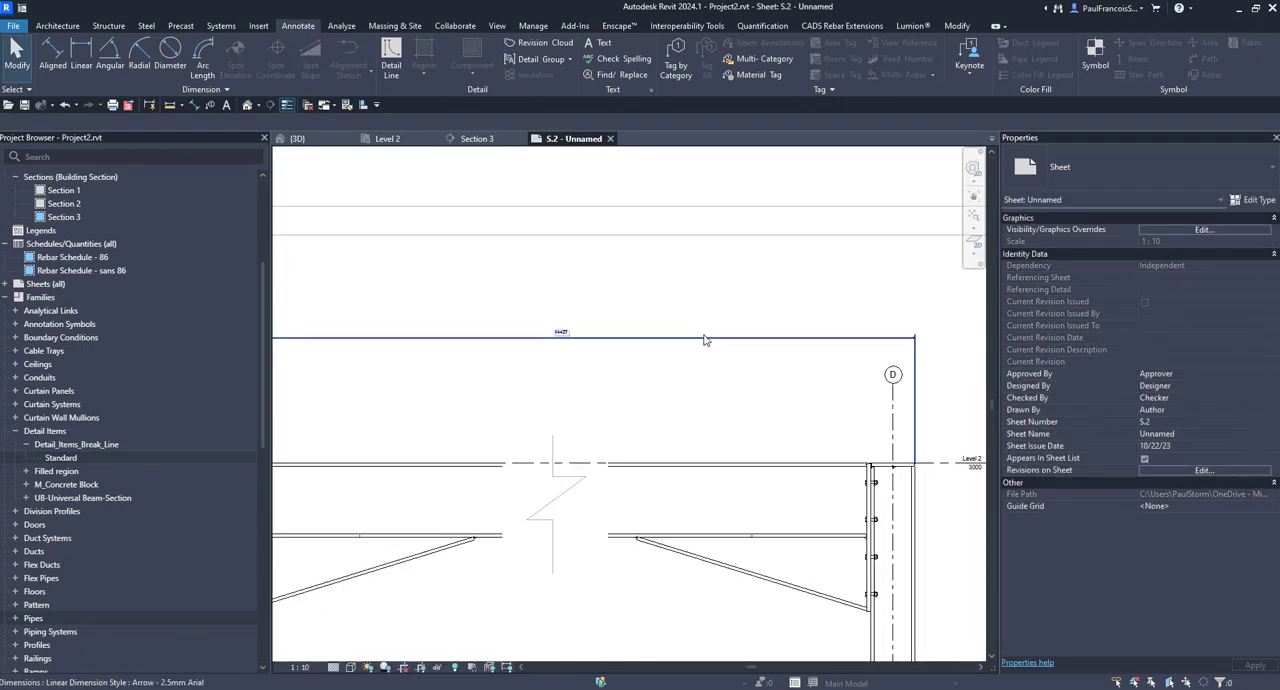
{"action": "left_click_drag", "start_coordinate": [717, 344], "coordinate": [686, 420]}
{"action": "scroll", "coordinate": [676, 422], "scroll_direction": "down", "scroll_amount": 4}
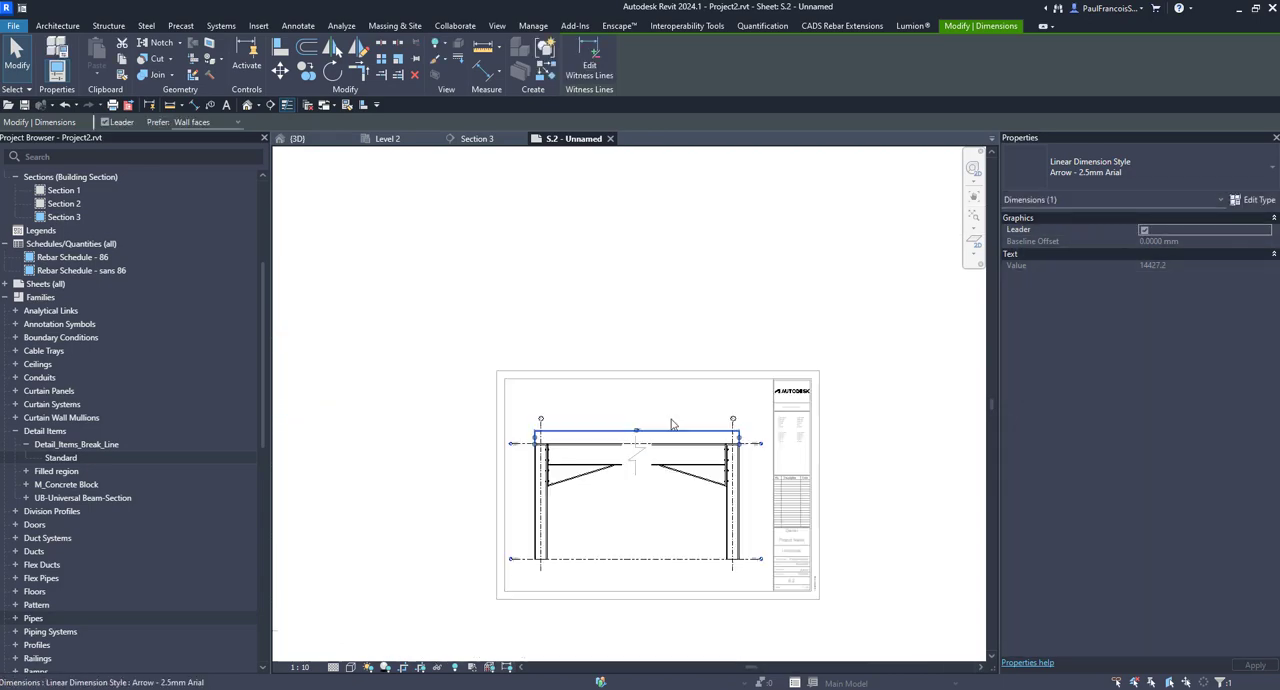
{"action": "double_click", "coordinate": [682, 314]}
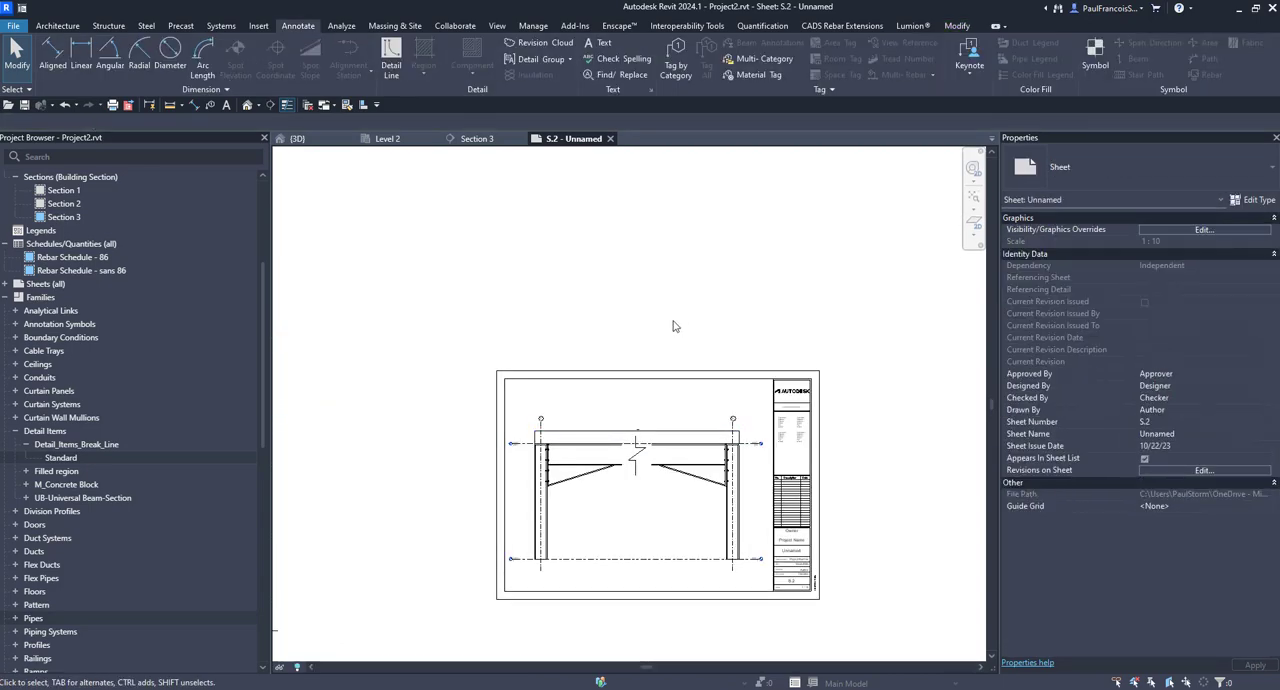
Step: Examine the sheet's title block, the overall width dimension, and the beam-to-column connection at grid C
{"action": "scroll", "coordinate": [684, 354], "scroll_direction": "down", "scroll_amount": 3}
{"action": "scroll", "coordinate": [536, 448], "scroll_direction": "up", "scroll_amount": 3}
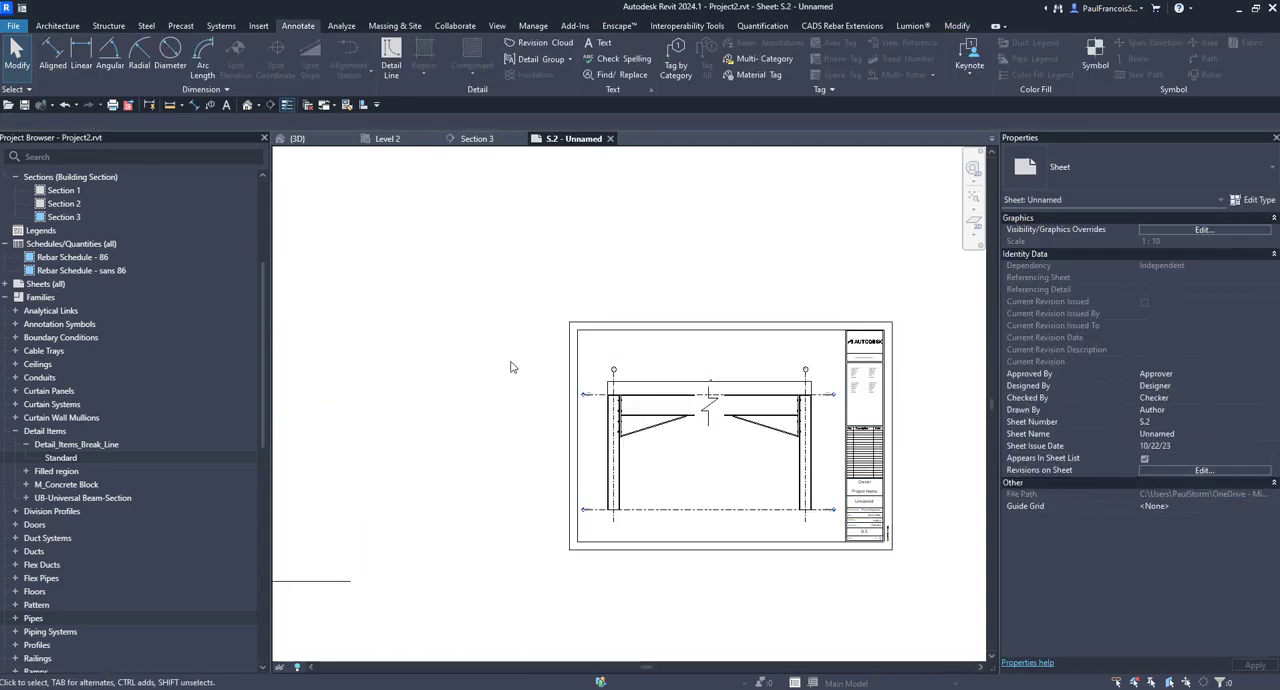
{"action": "scroll", "coordinate": [840, 500], "scroll_direction": "up", "scroll_amount": 8}
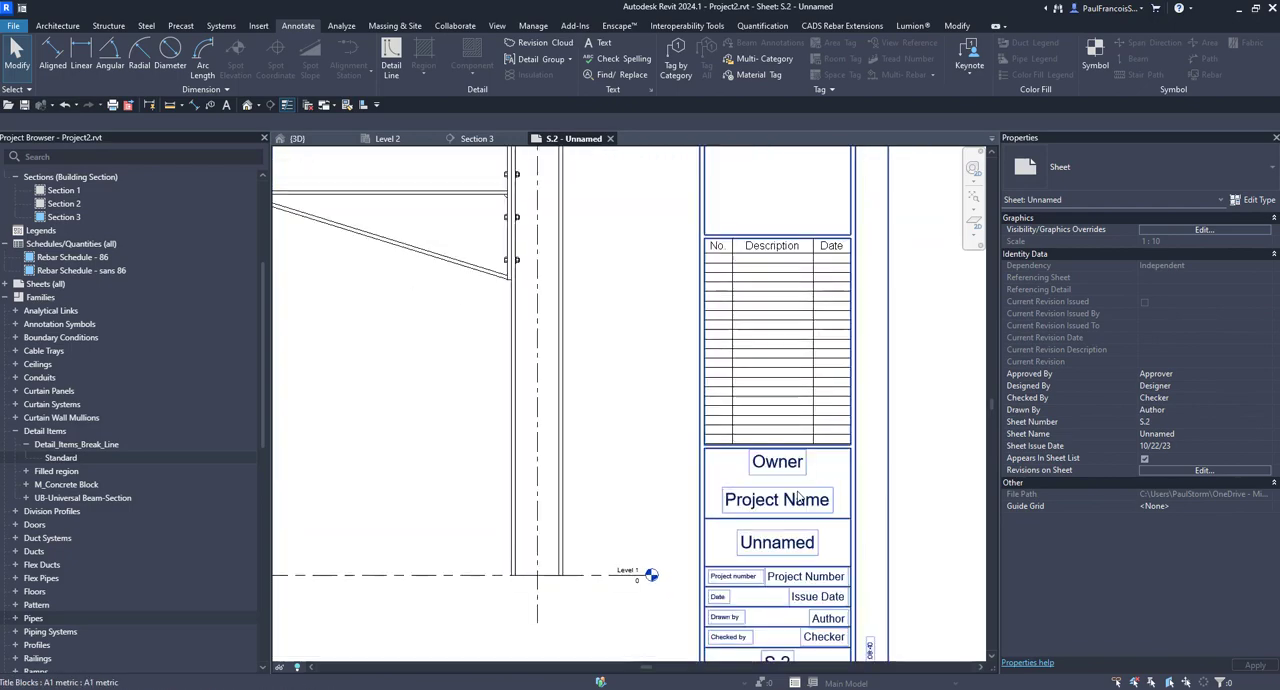
{"action": "scroll", "coordinate": [604, 473], "scroll_direction": "down", "scroll_amount": 5}
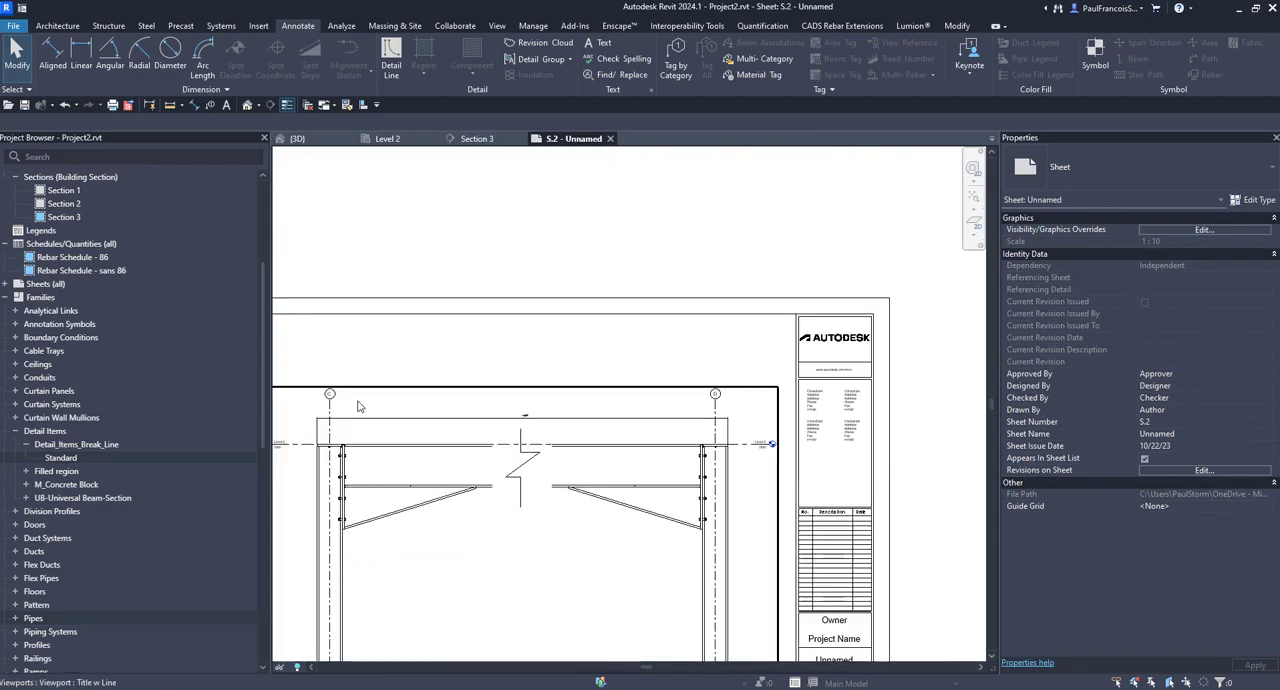
{"action": "scroll", "coordinate": [497, 429], "scroll_direction": "up", "scroll_amount": 8}
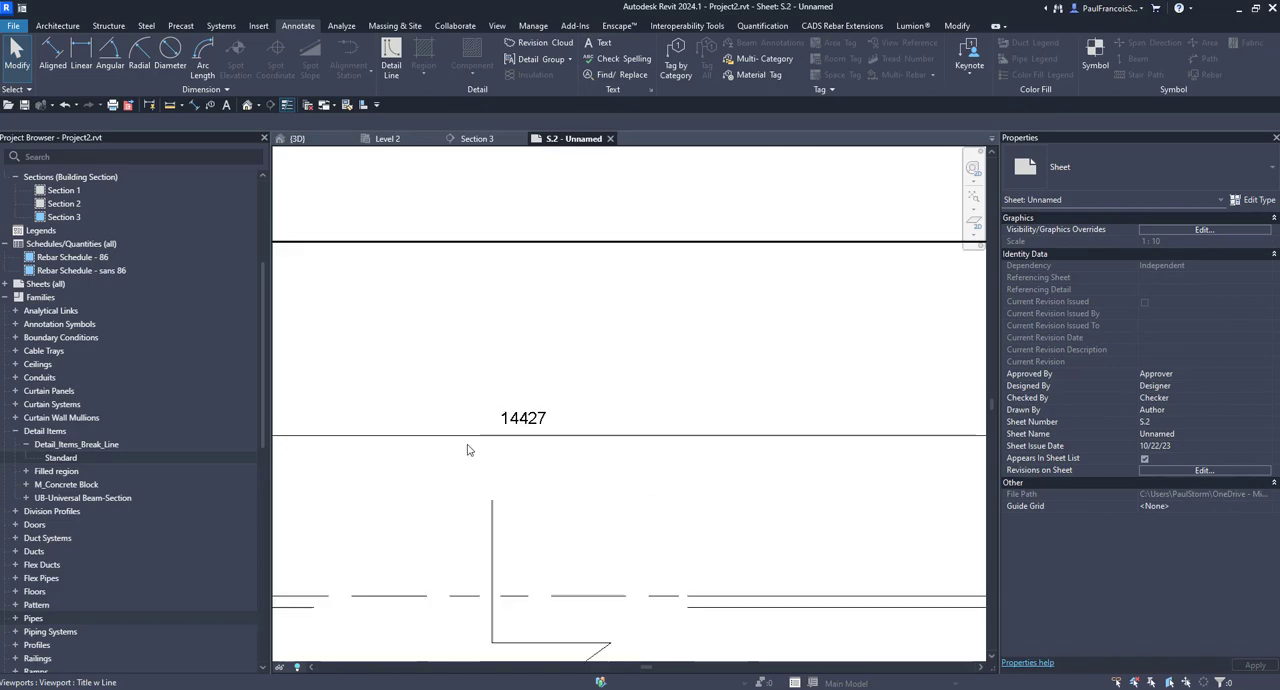
{"action": "scroll", "coordinate": [467, 445], "scroll_direction": "down", "scroll_amount": 2}
{"action": "middle_click_drag", "start_coordinate": [467, 445], "coordinate": [1100, 358]}
{"action": "scroll", "coordinate": [580, 430], "scroll_direction": "down", "scroll_amount": 4}
{"action": "middle_click_drag", "start_coordinate": [588, 434], "coordinate": [722, 426]}
{"action": "scroll", "coordinate": [456, 459], "scroll_direction": "up", "scroll_amount": 4}
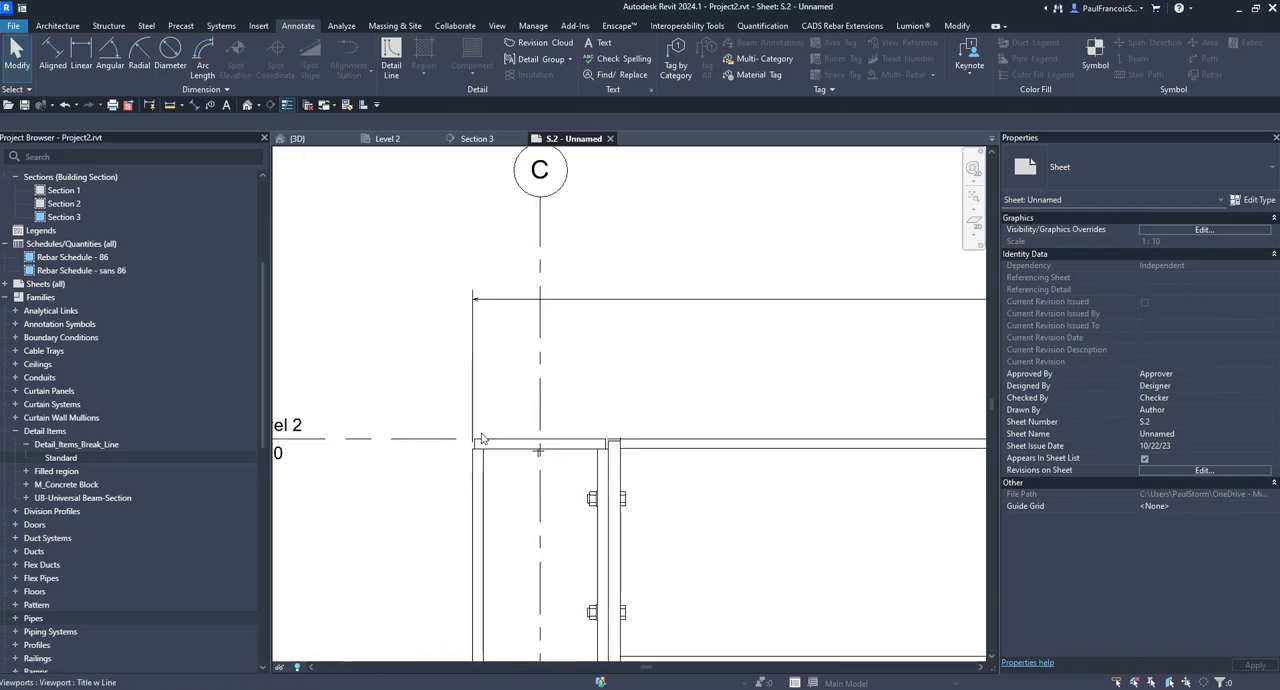
Step: Examine the broken frame across the sheet, from the grid C column past the break symbol to the grid D column
{"action": "scroll", "coordinate": [484, 440], "scroll_direction": "down", "scroll_amount": 1}
{"action": "middle_click_drag", "start_coordinate": [972, 524], "coordinate": [471, 451]}
{"action": "scroll", "coordinate": [467, 445], "scroll_direction": "down", "scroll_amount": 4}
{"action": "middle_click_drag", "start_coordinate": [683, 510], "coordinate": [527, 514]}
{"action": "scroll", "coordinate": [686, 449], "scroll_direction": "up", "scroll_amount": 8}
{"action": "scroll", "coordinate": [686, 449], "scroll_direction": "down", "scroll_amount": 6}
{"action": "scroll", "coordinate": [636, 460], "scroll_direction": "down", "scroll_amount": 2}
{"action": "middle_click_drag", "start_coordinate": [646, 454], "coordinate": [735, 440]}
{"action": "scroll", "coordinate": [720, 360], "scroll_direction": "down", "scroll_amount": 5}
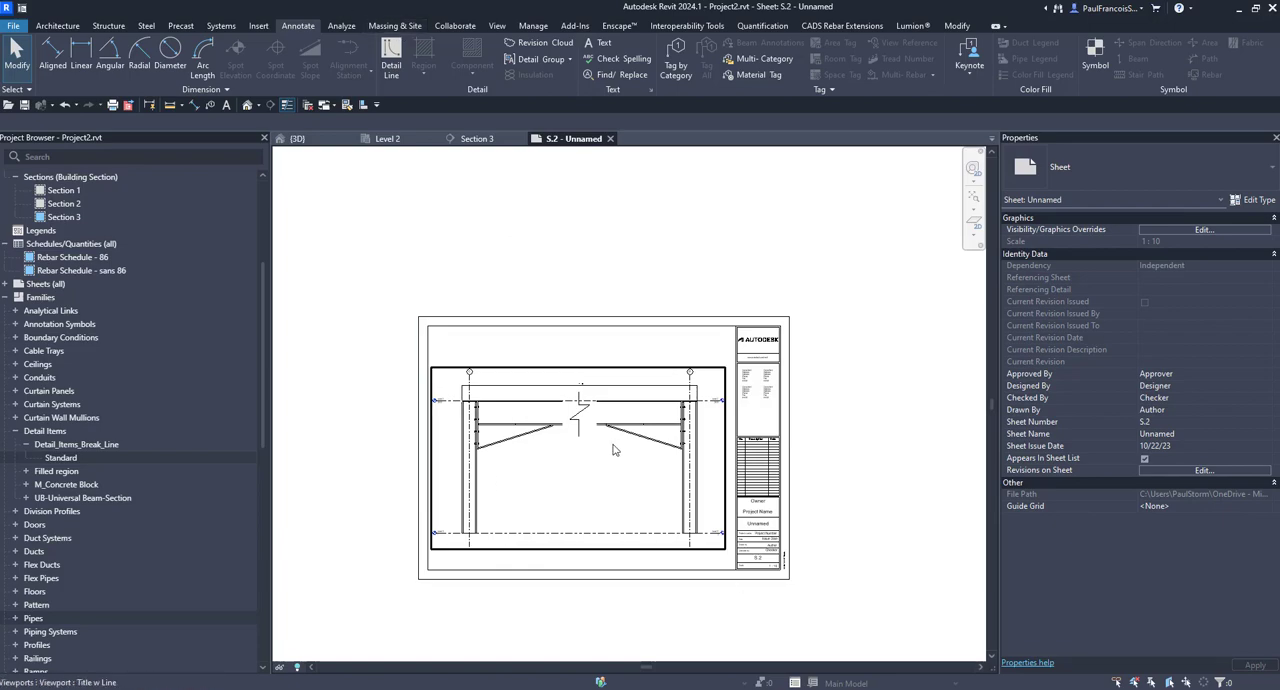
{"action": "scroll", "coordinate": [476, 400], "scroll_direction": "up", "scroll_amount": 4}
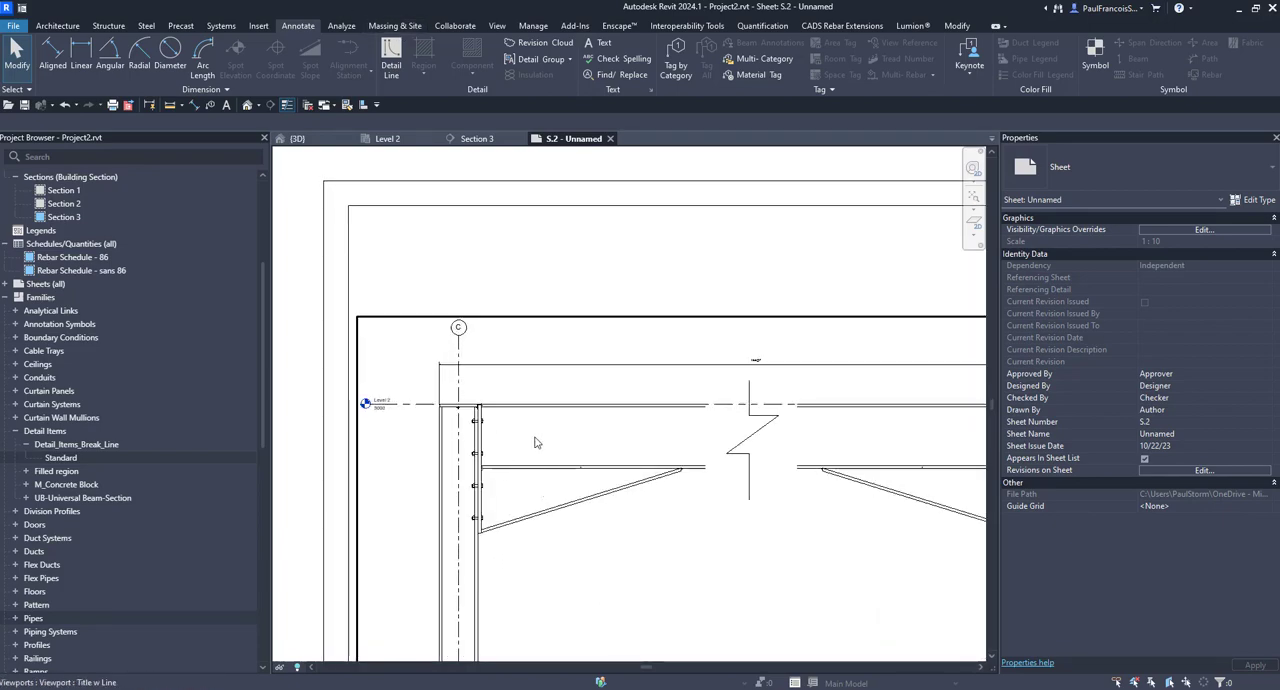
{"action": "scroll", "coordinate": [479, 507], "scroll_direction": "down", "scroll_amount": 4}
{"action": "middle_click_drag", "start_coordinate": [980, 485], "coordinate": [843, 474]}
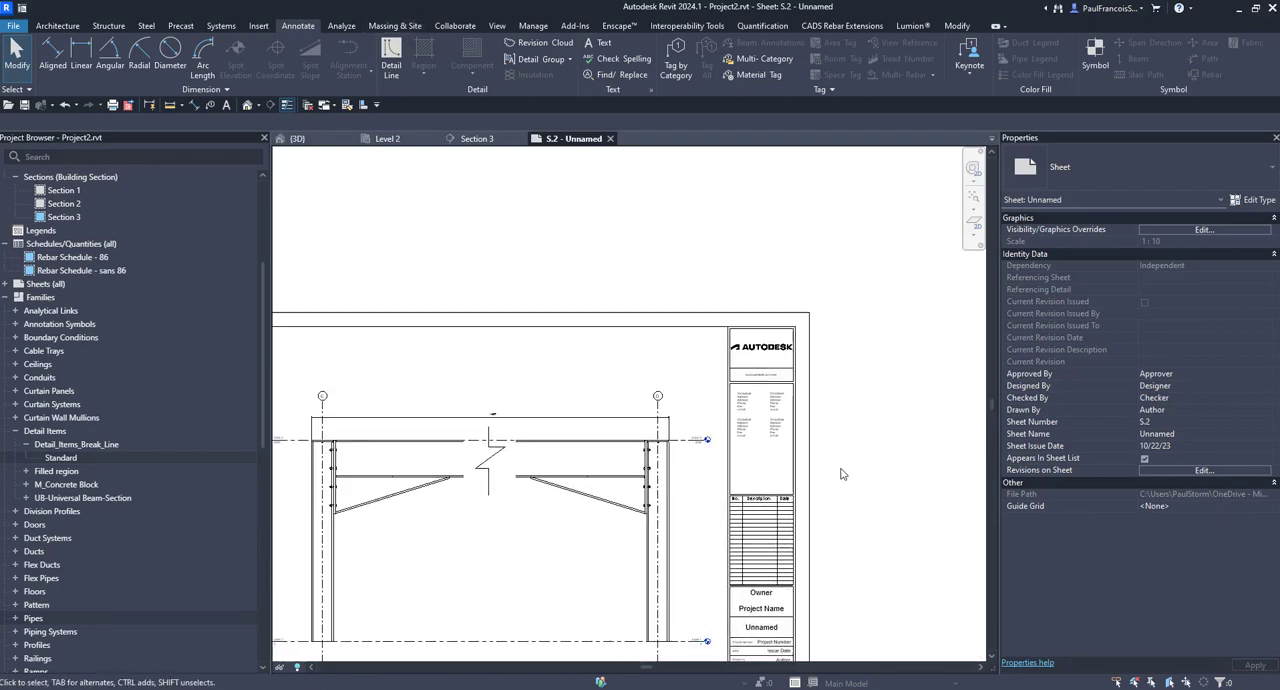
{"action": "scroll", "coordinate": [843, 474], "scroll_direction": "up", "scroll_amount": 3}
{"action": "scroll", "coordinate": [631, 441], "scroll_direction": "down", "scroll_amount": 4}
{"action": "middle_click_drag", "start_coordinate": [688, 420], "coordinate": [692, 419]}
{"action": "scroll", "coordinate": [692, 419], "scroll_direction": "down", "scroll_amount": 2}
{"action": "scroll", "coordinate": [645, 430], "scroll_direction": "up", "scroll_amount": 3}
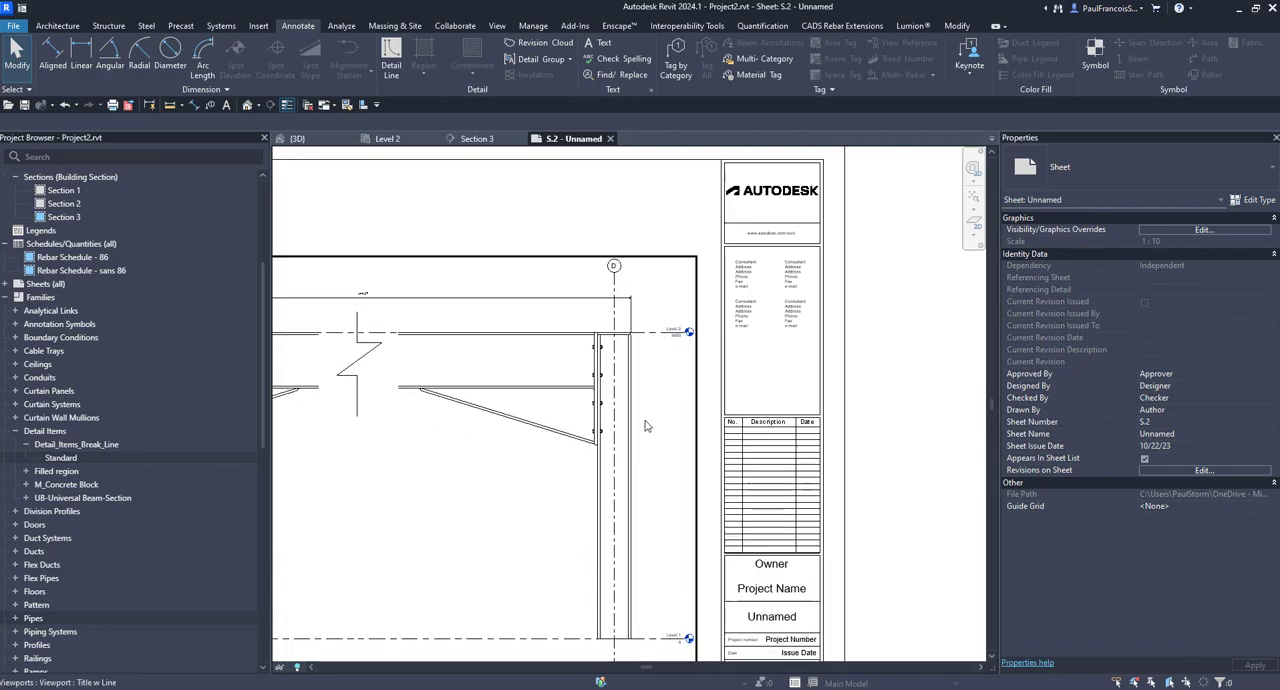
Step: Activate the section view and add an aligned dimension for the grid C column's height, placed outside the column
{"action": "double_click", "coordinate": [510, 428]}
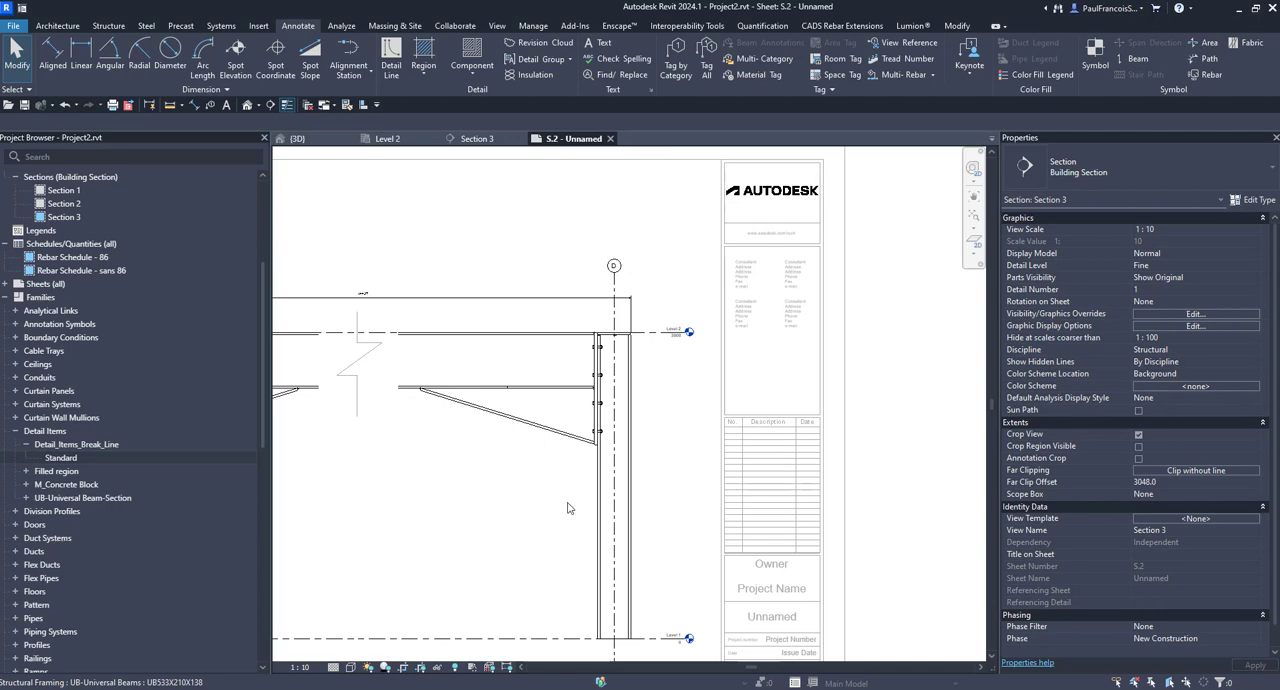
{"action": "scroll", "coordinate": [567, 508], "scroll_direction": "down", "scroll_amount": 3}
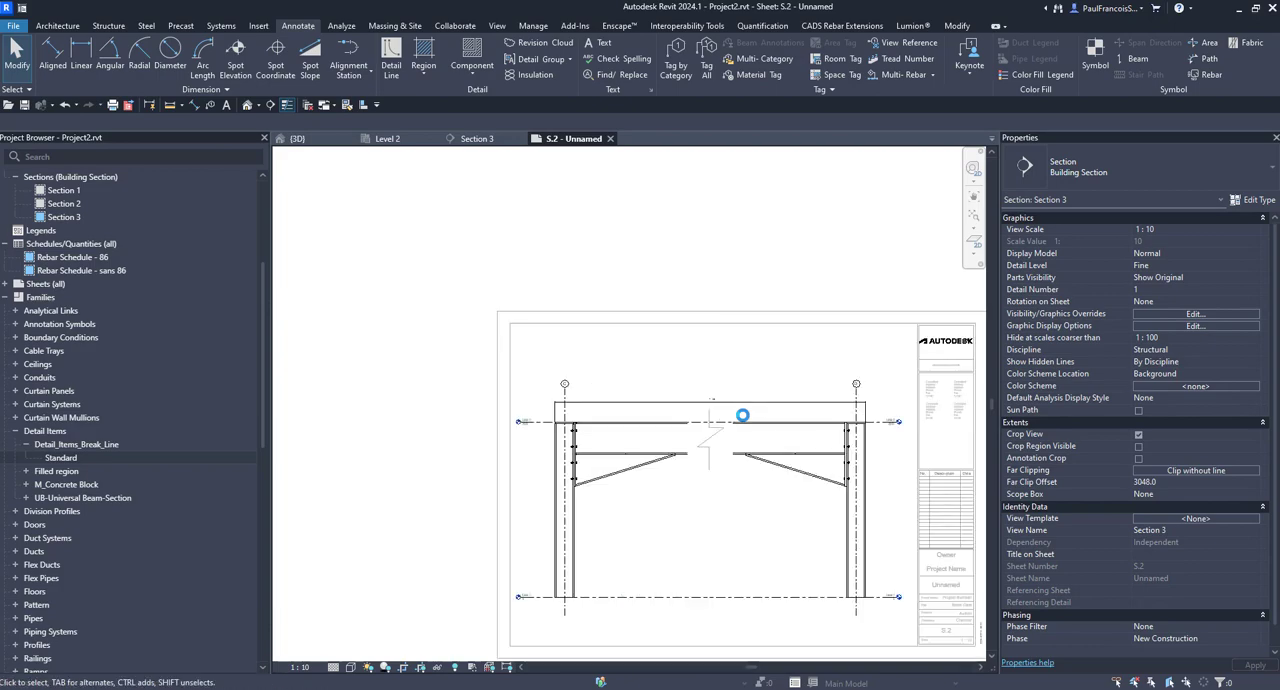
{"action": "scroll", "coordinate": [521, 497], "scroll_direction": "up", "scroll_amount": 5}
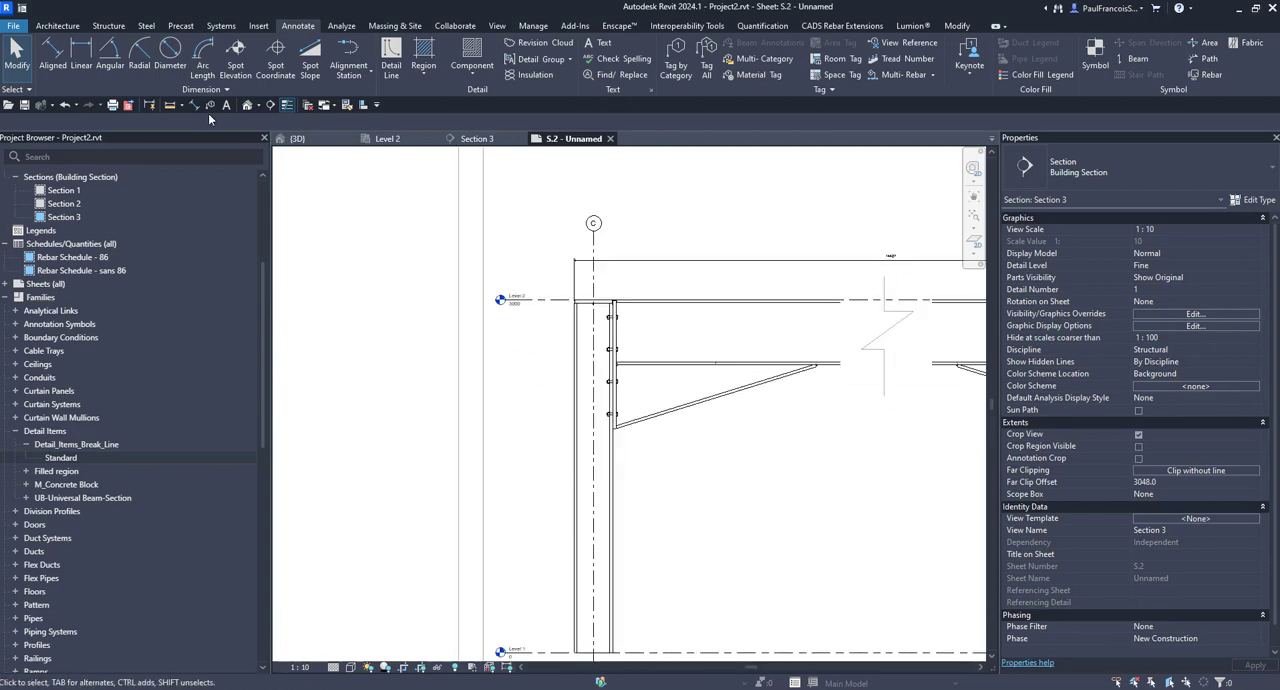
{"action": "scroll", "coordinate": [645, 322], "scroll_direction": "up", "scroll_amount": 4}
{"action": "key", "text": "d"}
{"action": "key", "text": "i"}
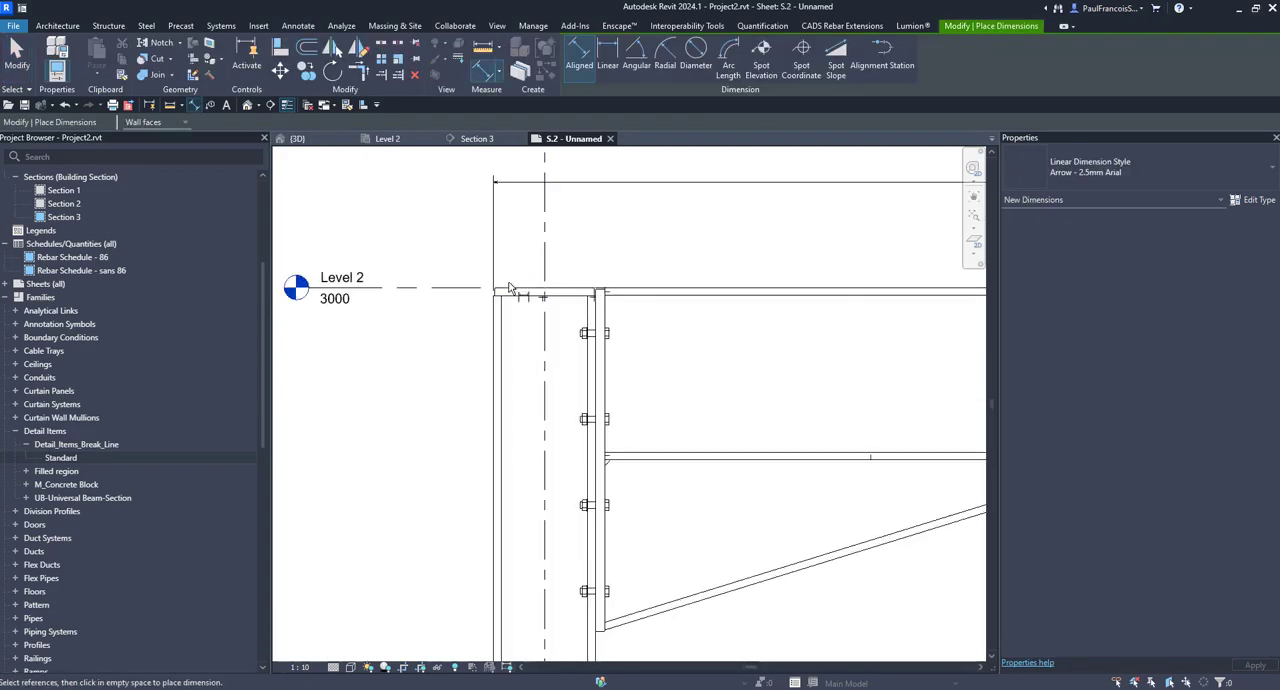
{"action": "scroll", "coordinate": [513, 292], "scroll_direction": "down", "scroll_amount": 4}
{"action": "scroll", "coordinate": [628, 532], "scroll_direction": "up", "scroll_amount": 4}
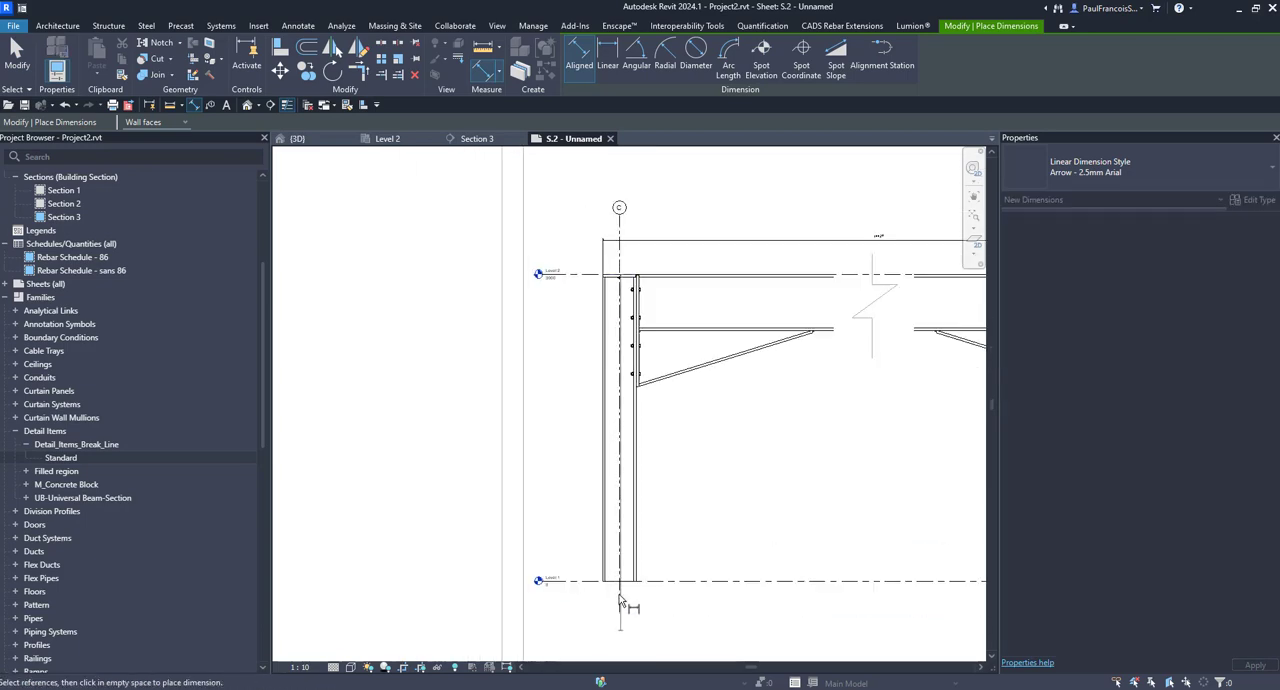
{"action": "left_click", "coordinate": [627, 535]}
{"action": "scroll", "coordinate": [606, 450], "scroll_direction": "down", "scroll_amount": 4}
{"action": "middle_click_drag", "start_coordinate": [606, 448], "coordinate": [602, 650]}
{"action": "scroll", "coordinate": [598, 635], "scroll_direction": "down", "scroll_amount": 1}
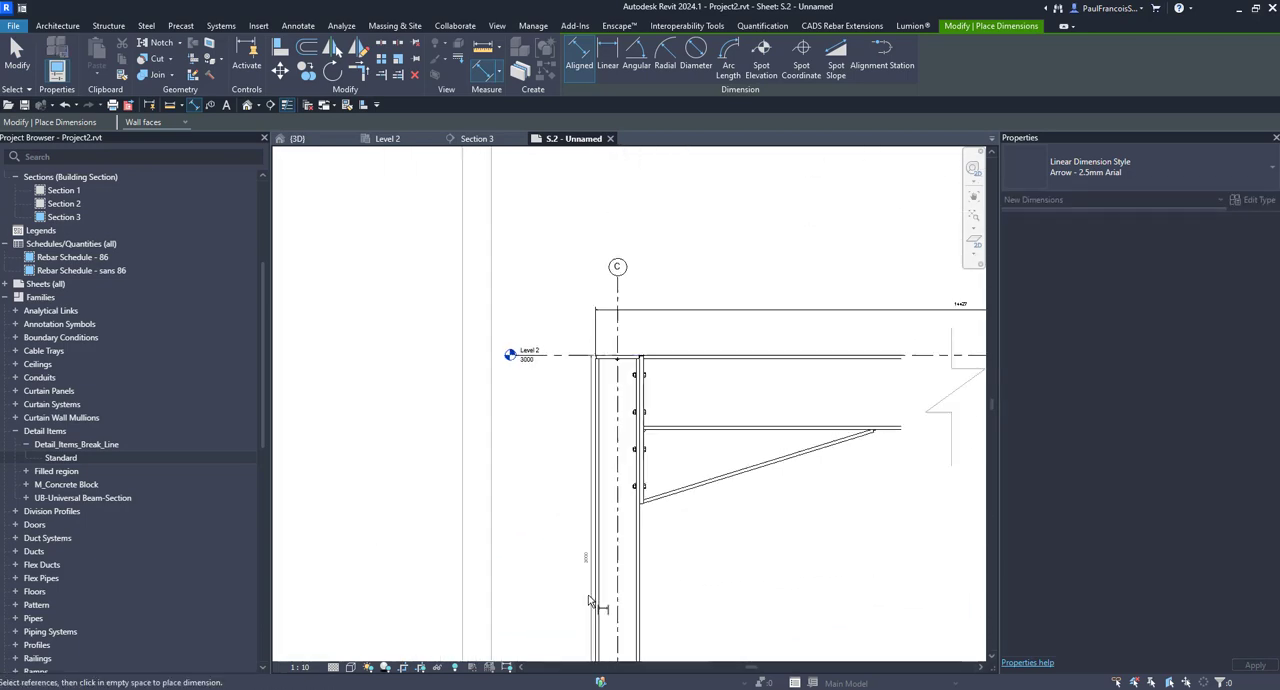
{"action": "left_click", "coordinate": [567, 541]}
Step: Move the height dimension's upper witness line from Level 2 to the top of the grid C column, beneath the cap plate
{"action": "scroll", "coordinate": [593, 356], "scroll_direction": "up", "scroll_amount": 5}
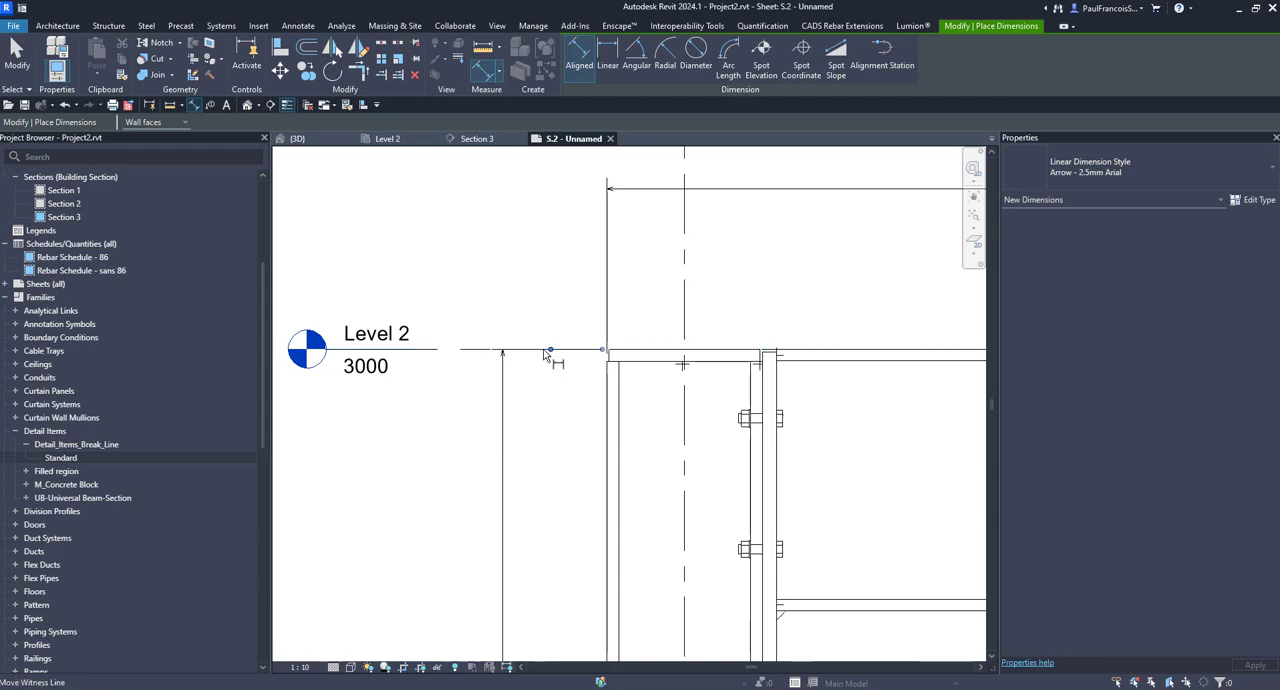
{"action": "left_click_drag", "start_coordinate": [576, 371], "coordinate": [655, 367]}
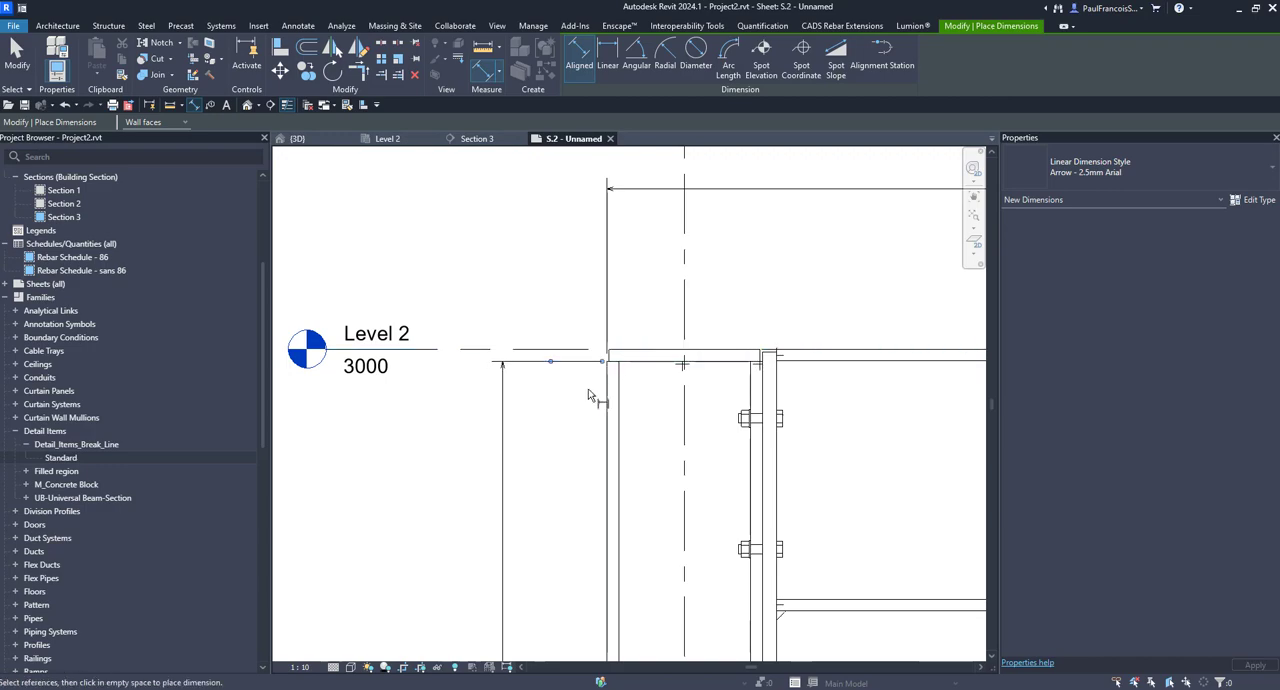
{"action": "scroll", "coordinate": [588, 389], "scroll_direction": "down", "scroll_amount": 5}
{"action": "key", "text": "Escape"}
{"action": "key", "text": "Escape"}
Step: Review the break, the overall dimension and the grid D column, and deactivate the section view on the sheet
{"action": "middle_click_drag", "start_coordinate": [671, 447], "coordinate": [646, 460]}
{"action": "scroll", "coordinate": [687, 349], "scroll_direction": "down", "scroll_amount": 1}
{"action": "scroll", "coordinate": [663, 409], "scroll_direction": "up", "scroll_amount": 6}
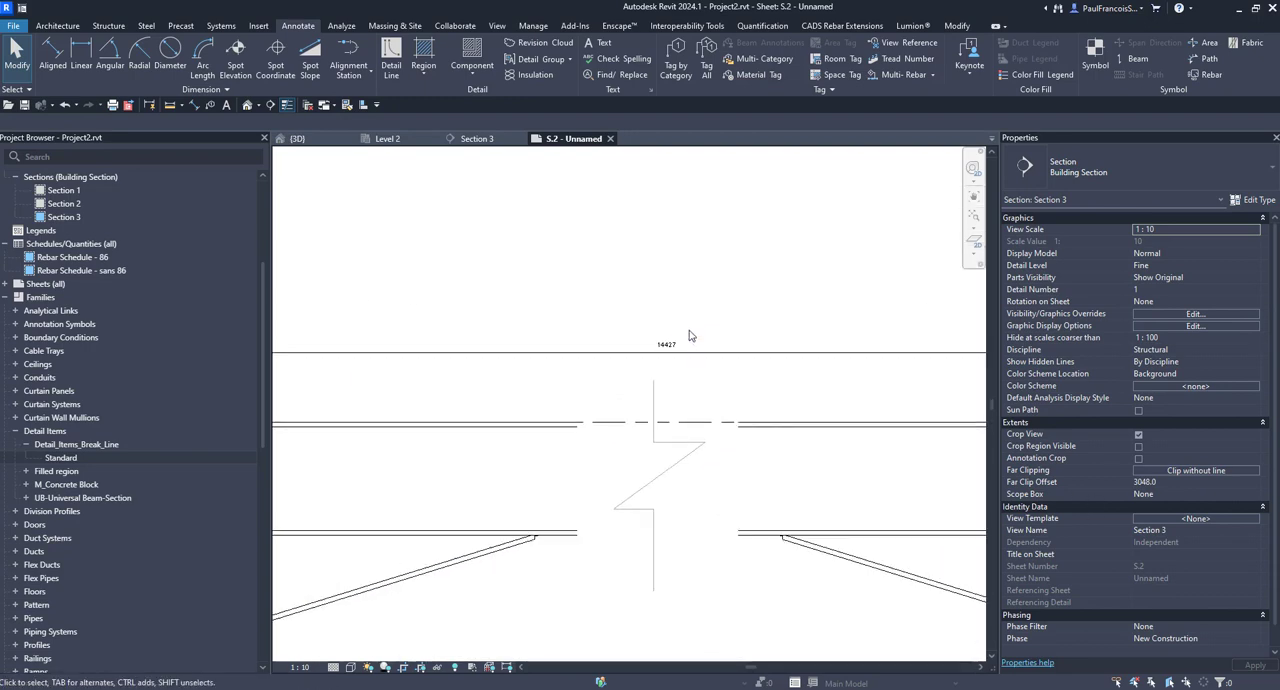
{"action": "scroll", "coordinate": [650, 357], "scroll_direction": "down", "scroll_amount": 8}
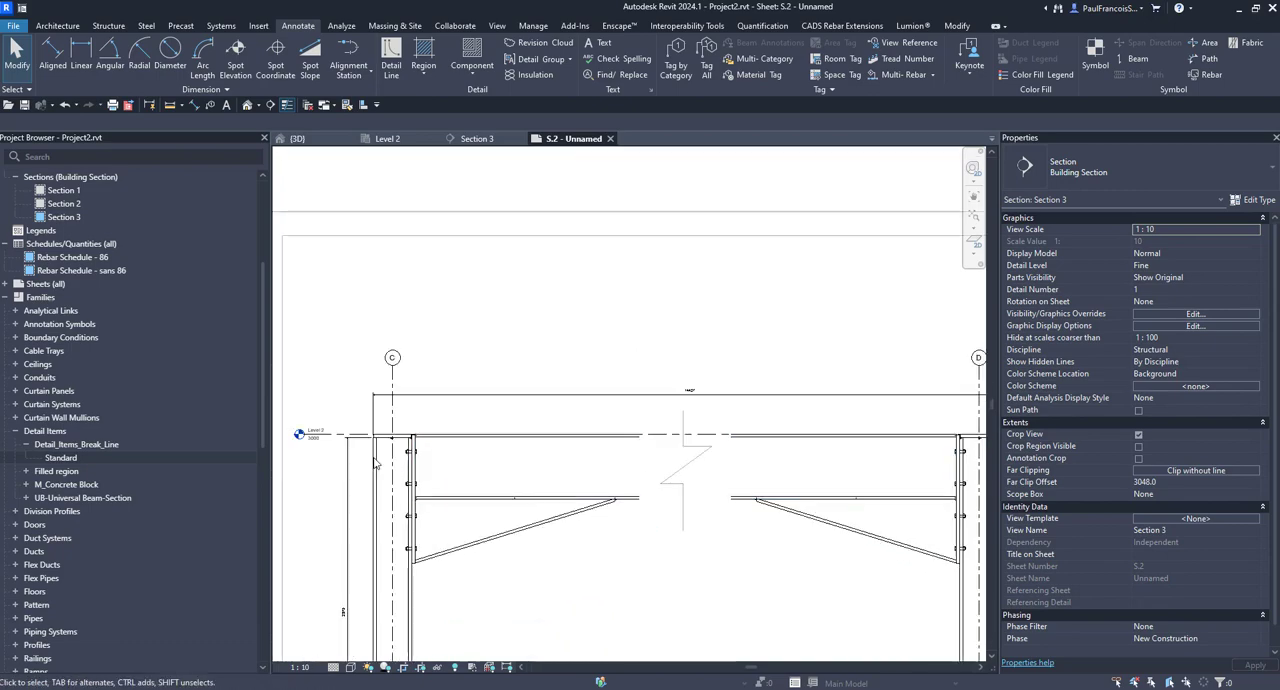
{"action": "middle_click_drag", "start_coordinate": [953, 461], "coordinate": [728, 415]}
{"action": "scroll", "coordinate": [728, 415], "scroll_direction": "up", "scroll_amount": 2}
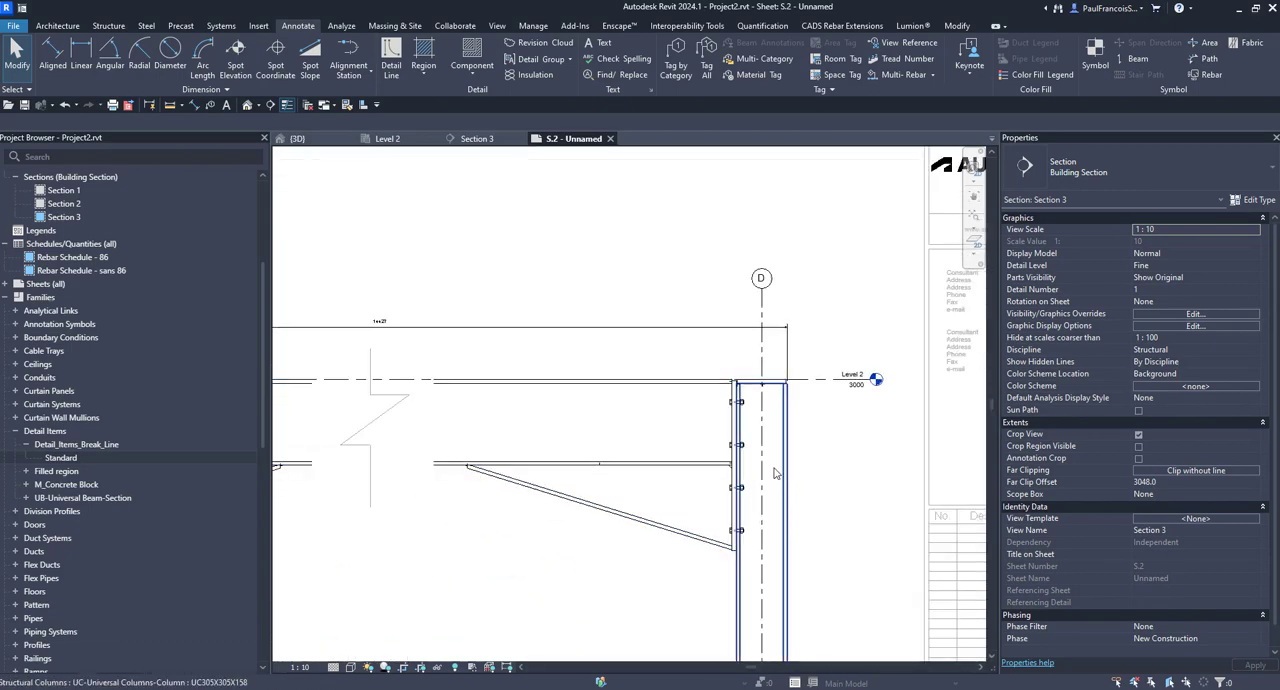
{"action": "scroll", "coordinate": [752, 440], "scroll_direction": "down", "scroll_amount": 10}
{"action": "scroll", "coordinate": [694, 518], "scroll_direction": "up", "scroll_amount": 1}
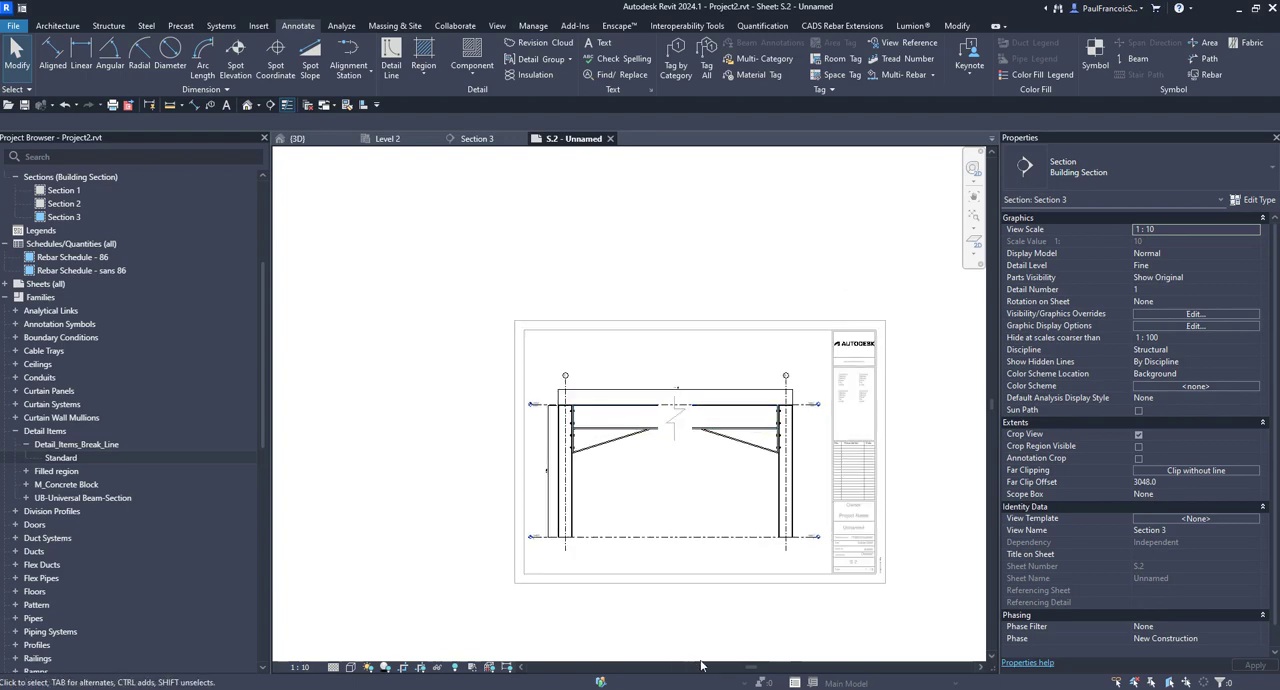
{"action": "left_click", "coordinate": [696, 626]}
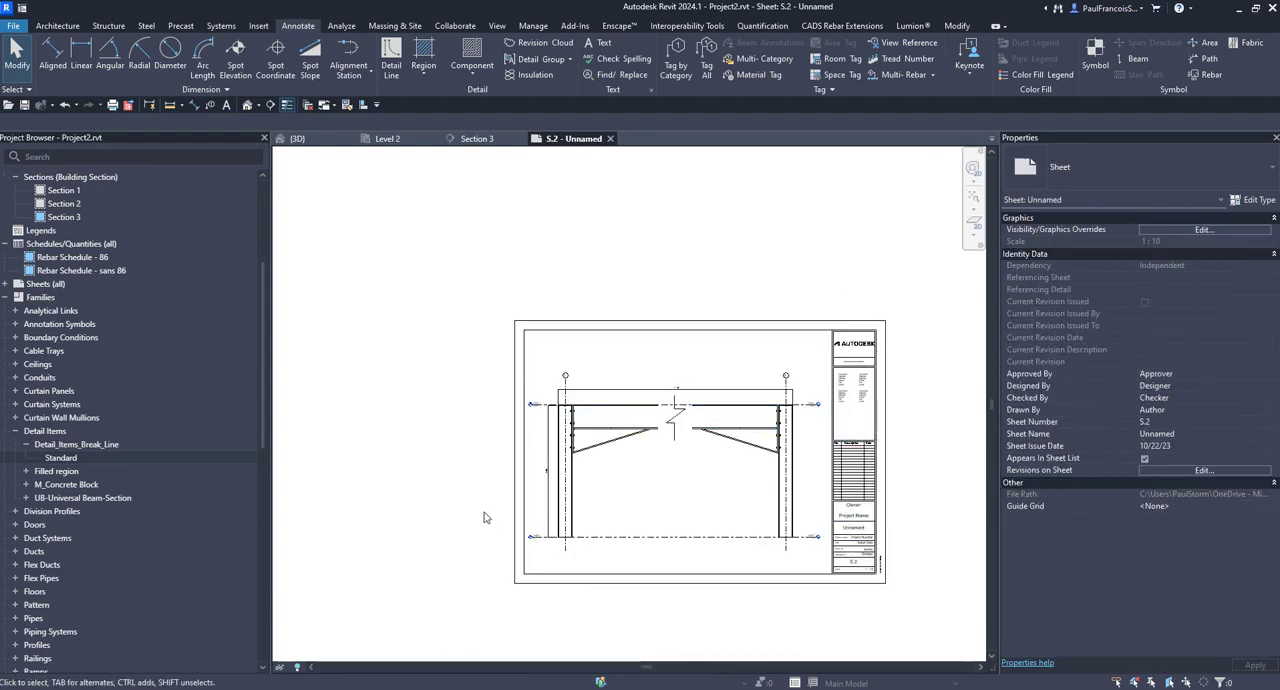